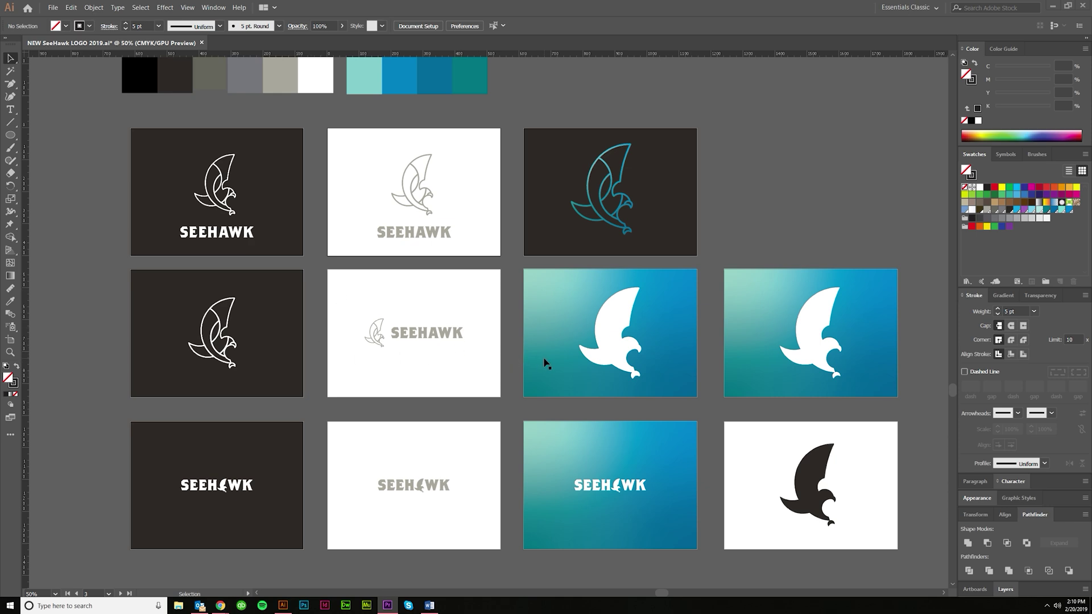
Step: Place the 35 px circle outline on the empty canvas beyond the colour swatches
left_click(511, 410)
scroll(687, 424, "right", 6)
scroll(686, 424, "up", 5)
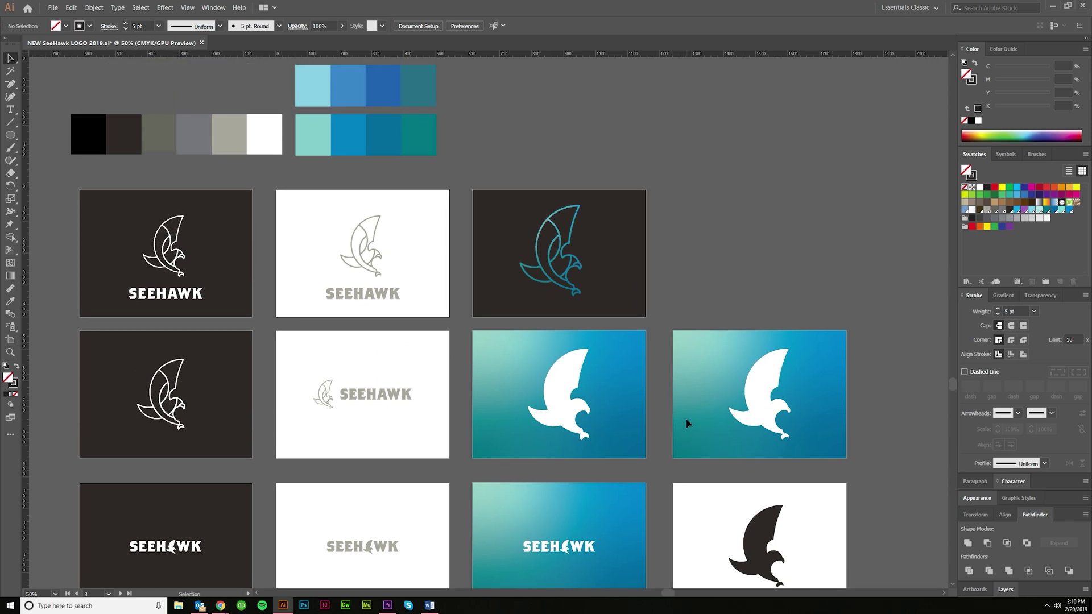
left_click_drag(642, 139, 579, 97)
scroll(649, 148, "left", 3)
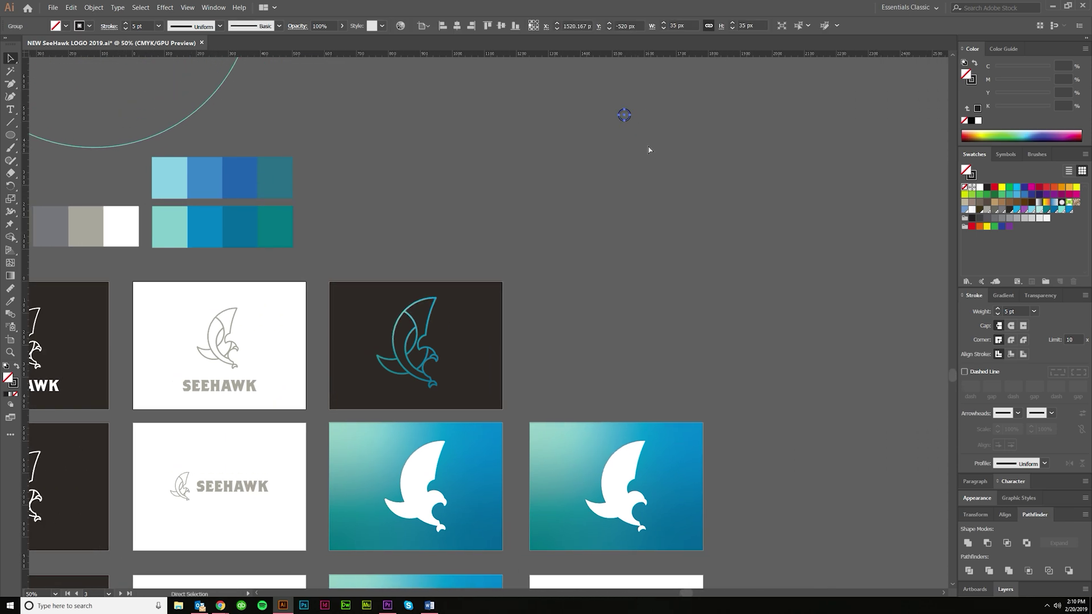
scroll(679, 104, "up", 3)
scroll(612, 176, "right", 4)
scroll(611, 176, "up", 1)
left_click(610, 230)
Step: Move the small circle outline closer to the dark artboard with the teal line hawk
scroll(576, 222, "down", 3)
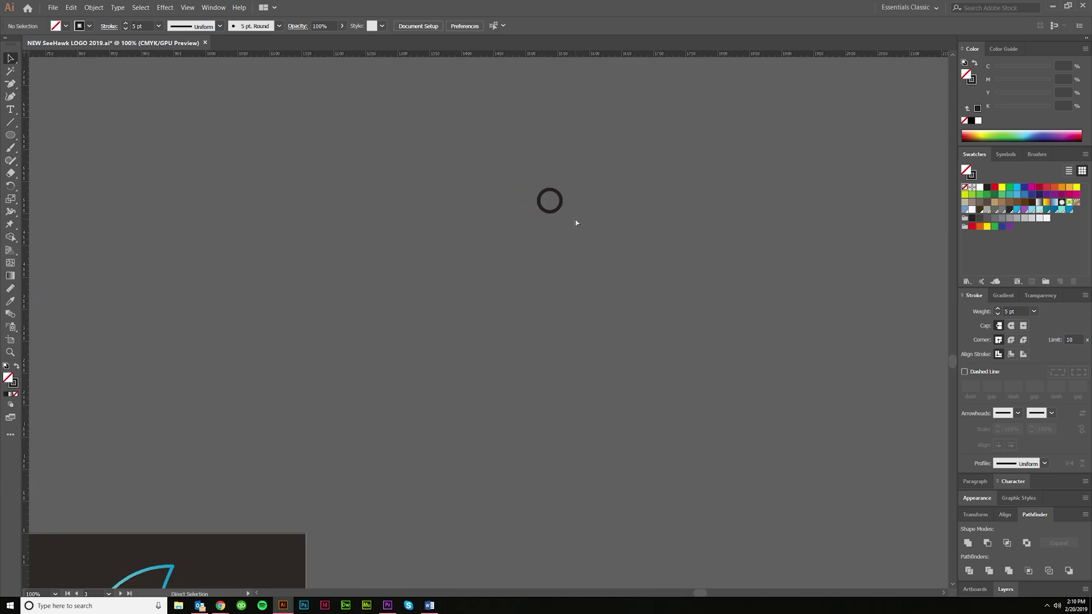
scroll(563, 251, "up", 2)
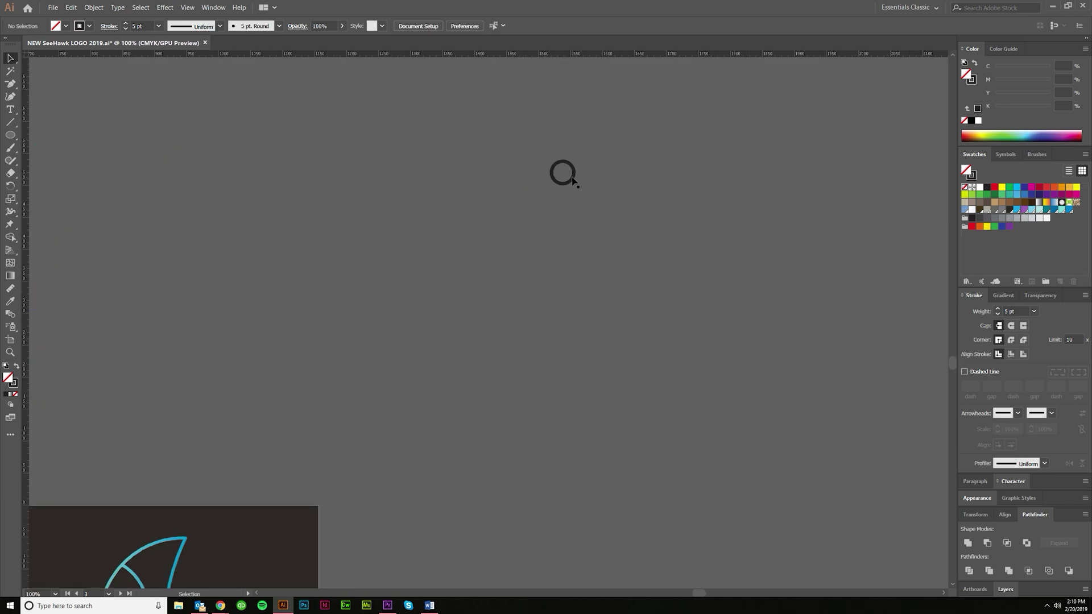
left_click_drag(567, 182, 481, 286)
scroll(442, 347, "left", 1)
scroll(441, 348, "down", 4)
scroll(450, 344, "left", 2)
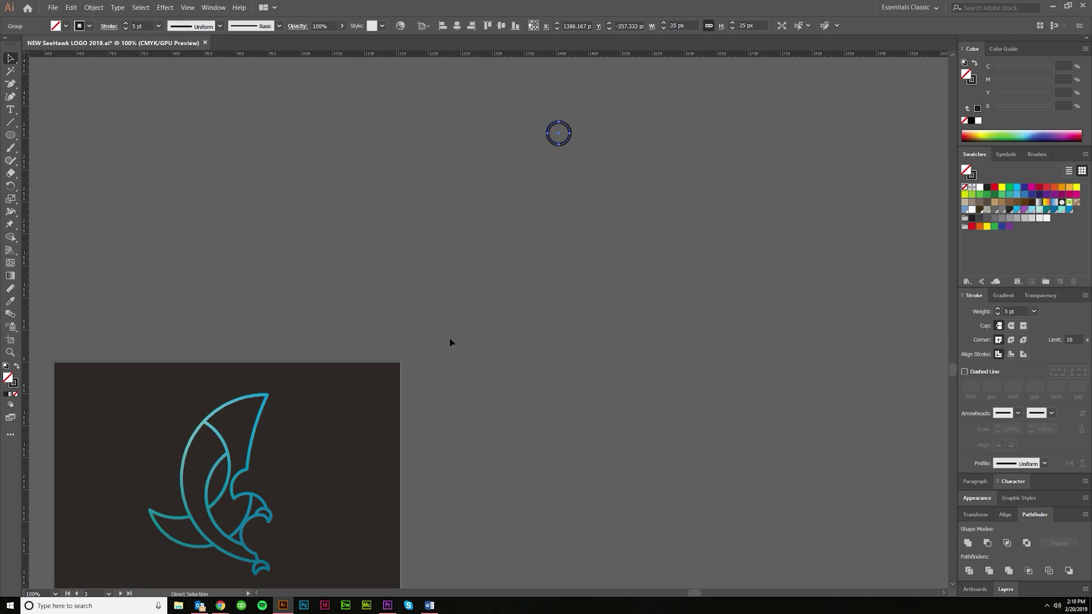
scroll(543, 171, "up", 1)
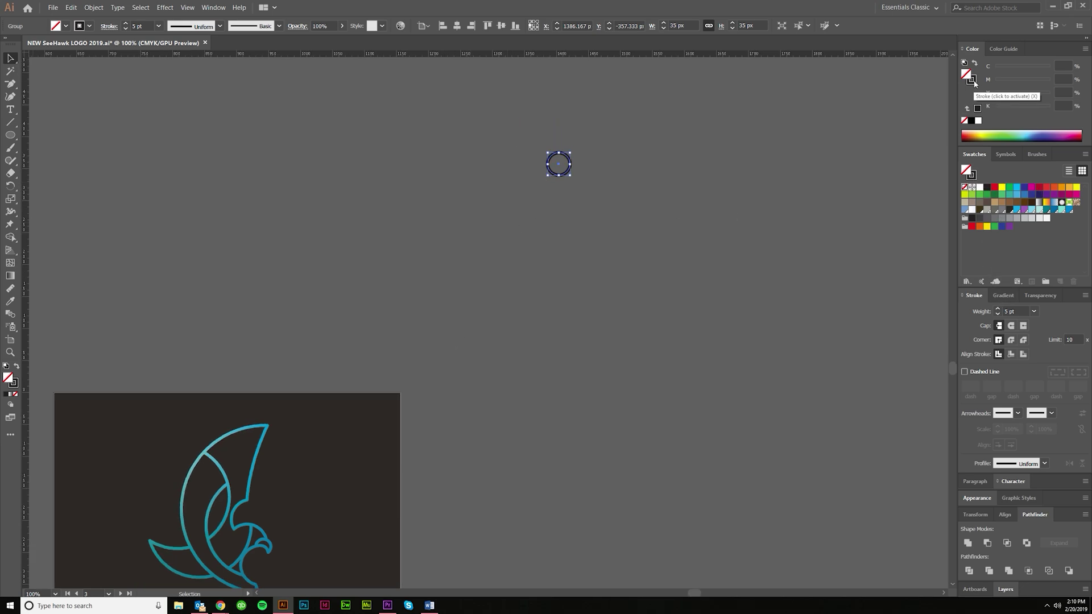
Step: Swap the circle's stroke and fill to make it solid black, and move it into clear space above the teal hawk artboard
key("ctrl+z")
left_click(584, 214)
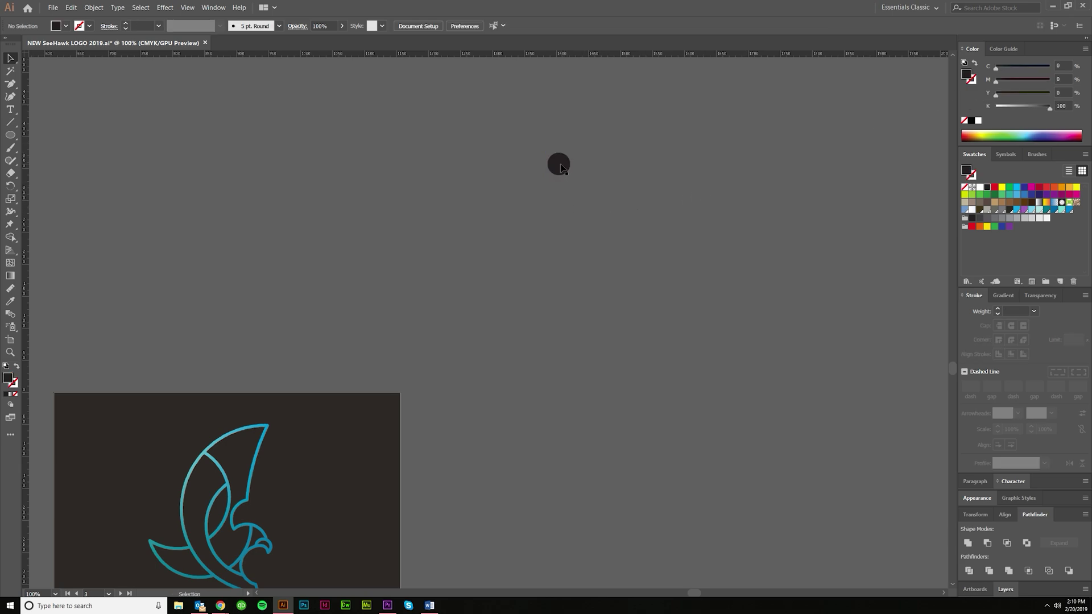
left_click_drag(562, 166, 471, 214)
left_click(529, 289)
scroll(530, 290, "left", 1)
scroll(530, 290, "left", 1)
key("v")
left_click(508, 215)
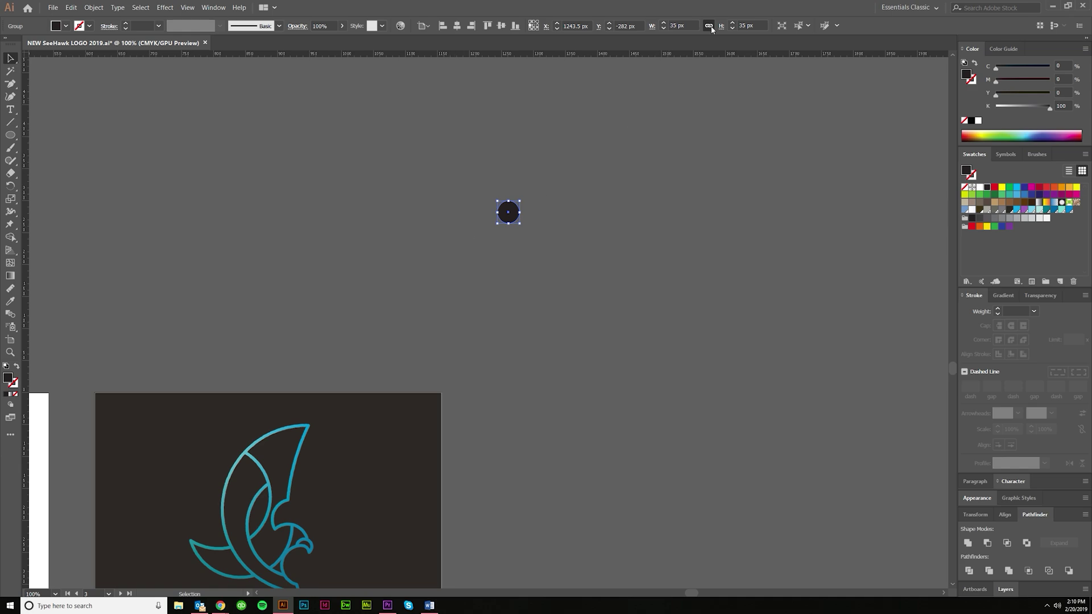
Step: Start a Transform effect on the solid black circle with the preview turned on
left_click(591, 177)
left_click(514, 217)
left_click(165, 7)
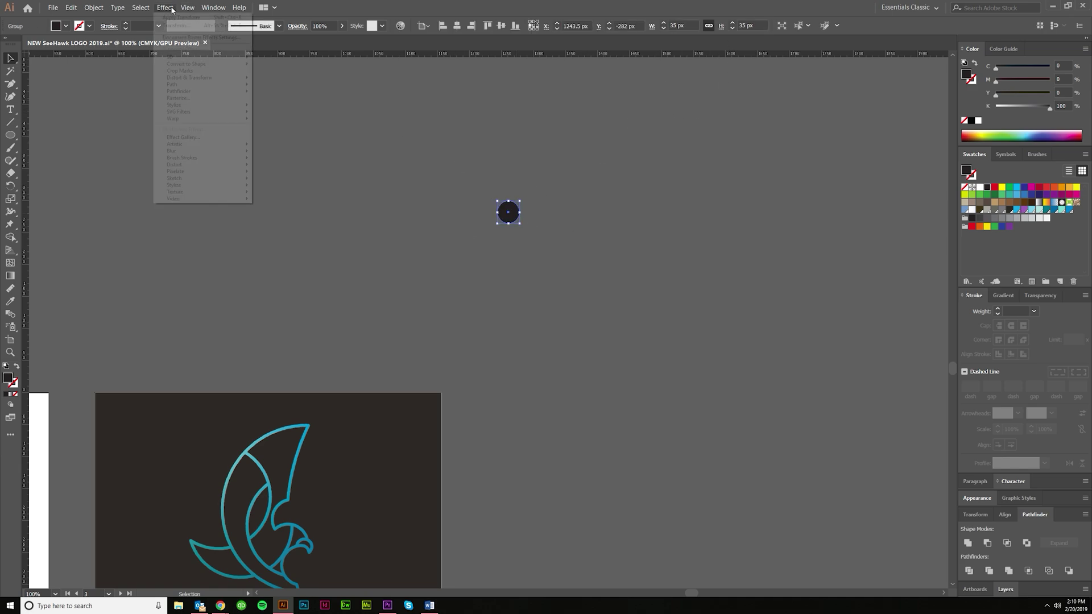
mouse_move(182, 78)
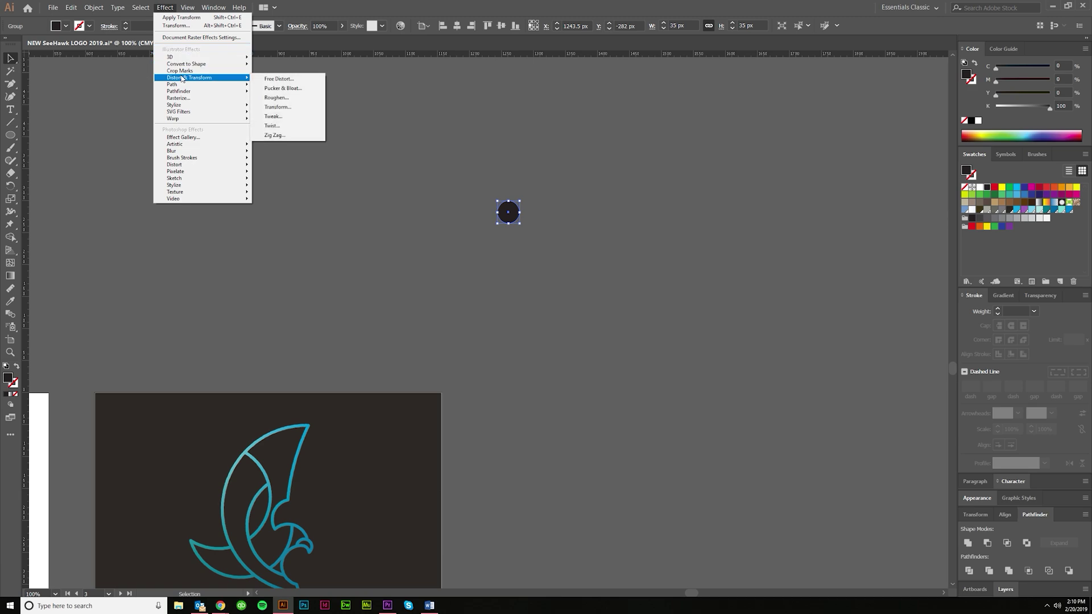
left_click(273, 106)
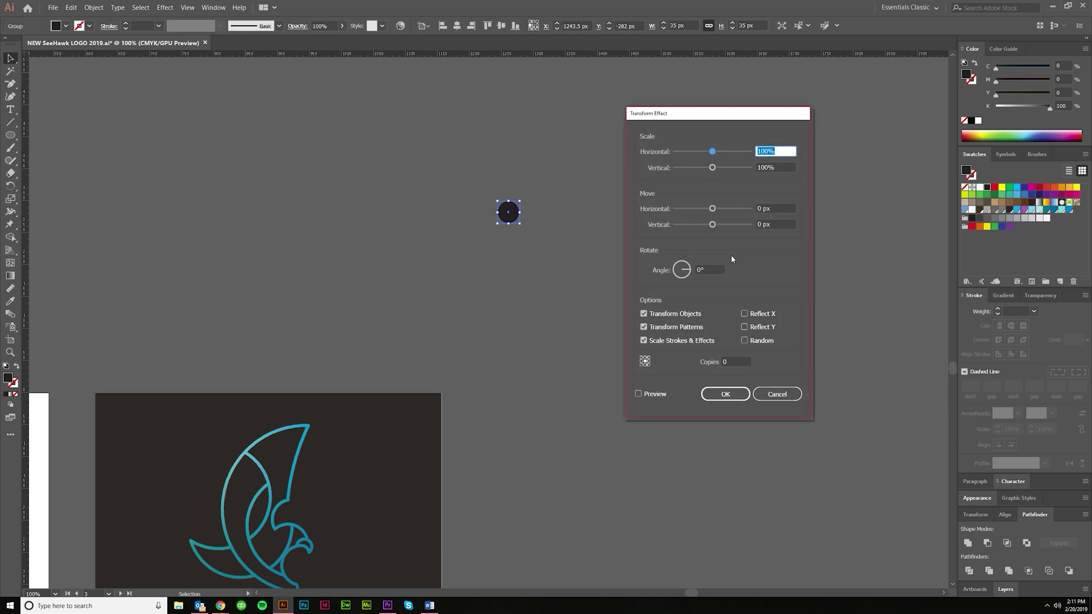
left_click(654, 393)
Step: Set the Transform effect's horizontal and vertical scale to 161.8%
left_click(784, 150)
type("161.8")
key("Tab")
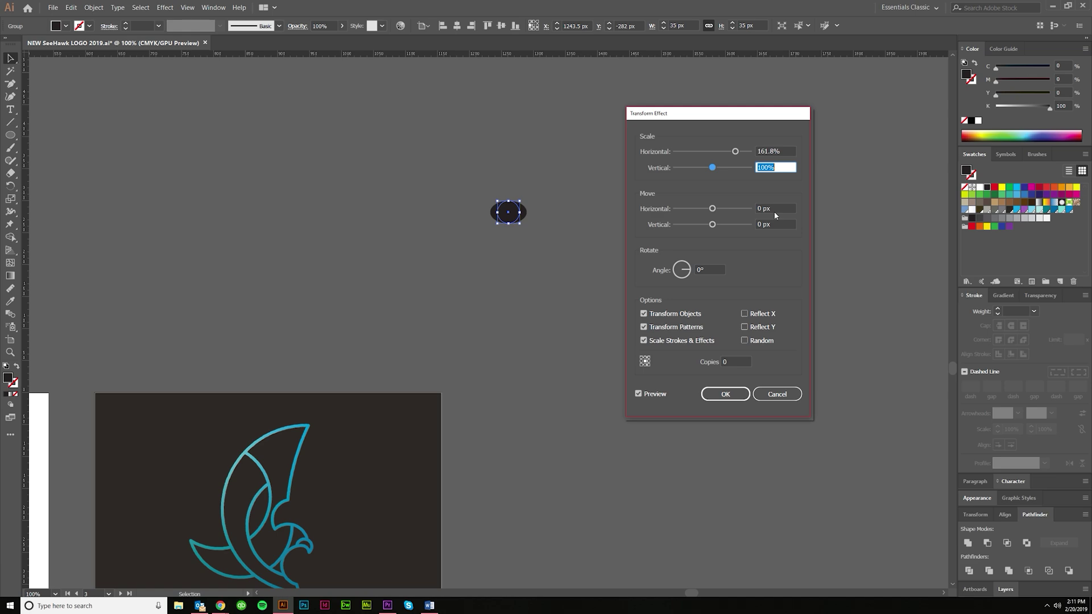
type("161.87")
Step: Set the number of copies in the Transform effect to 7
left_click(775, 209)
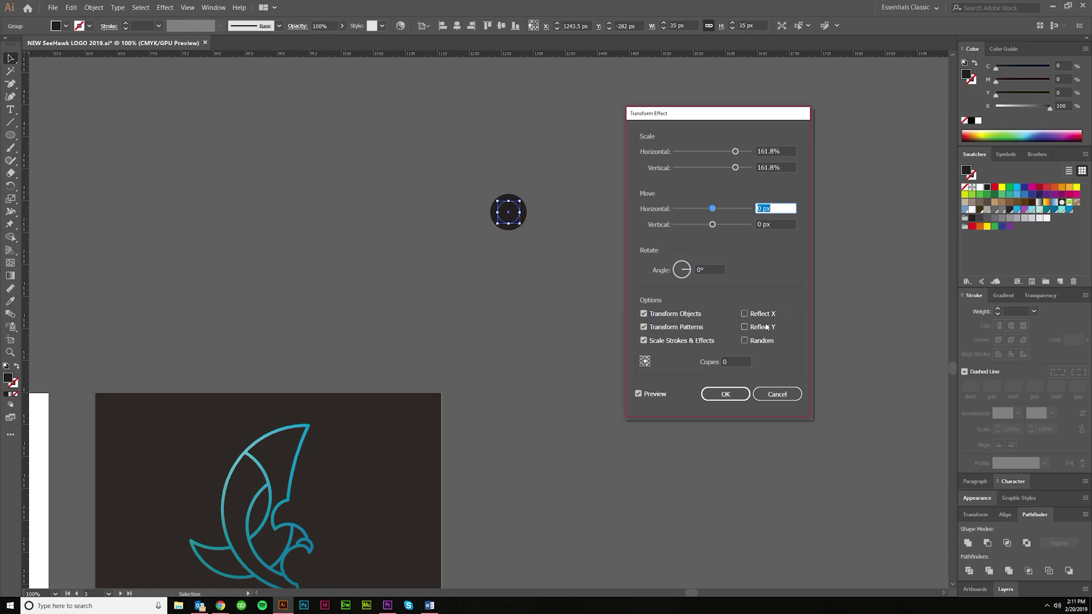
left_click(739, 362)
key("Up")
key("Up")
key("Up")
key("Up")
key("Up")
key("Up")
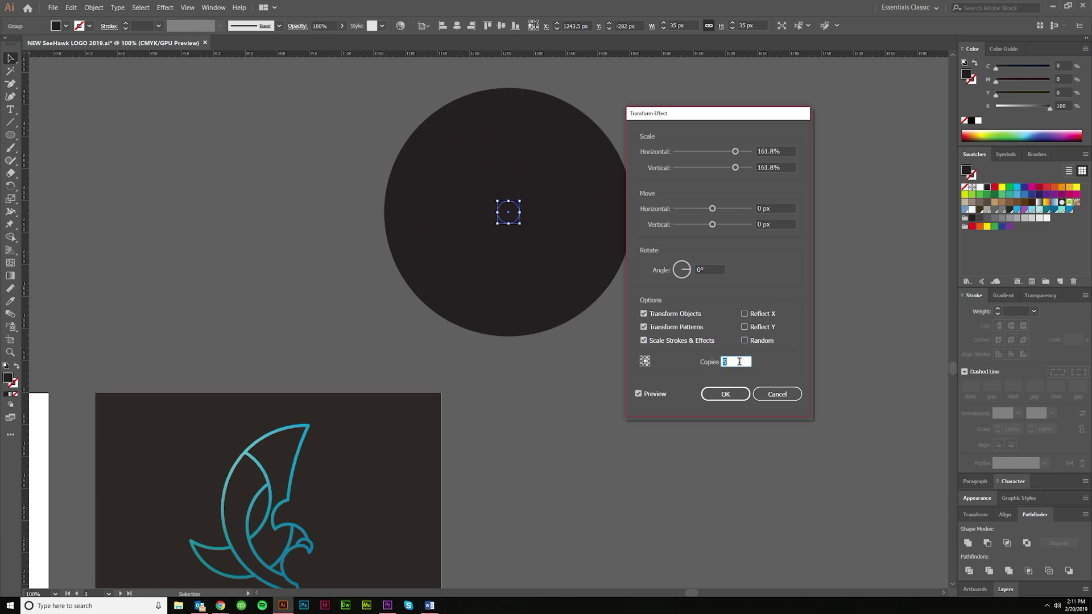
key("Up")
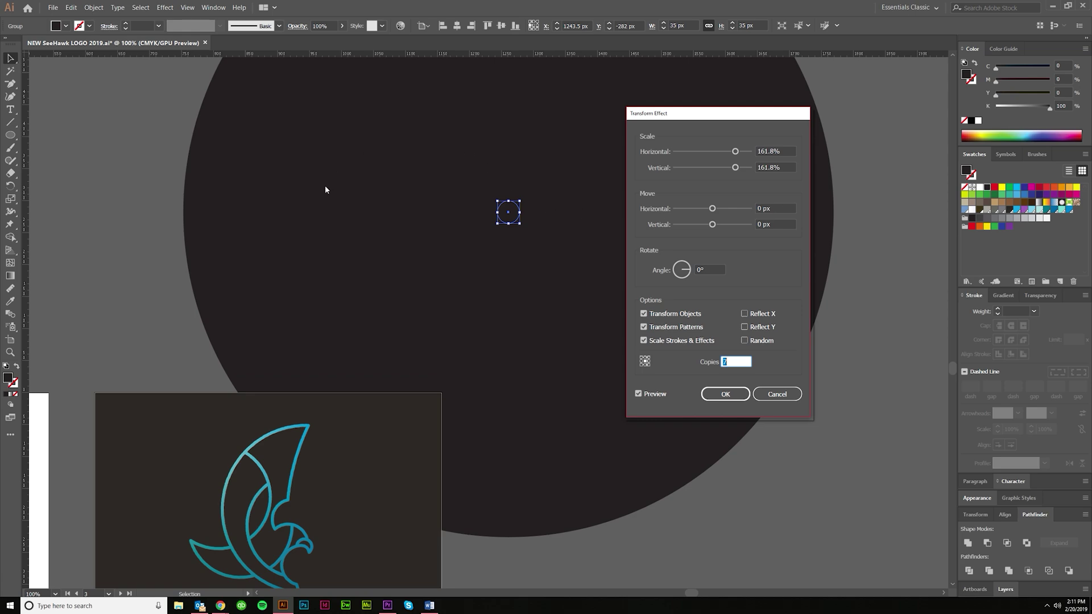
Step: Set the Transform effect's horizontal move to 50 px so the copies spread into a row
left_click(713, 210)
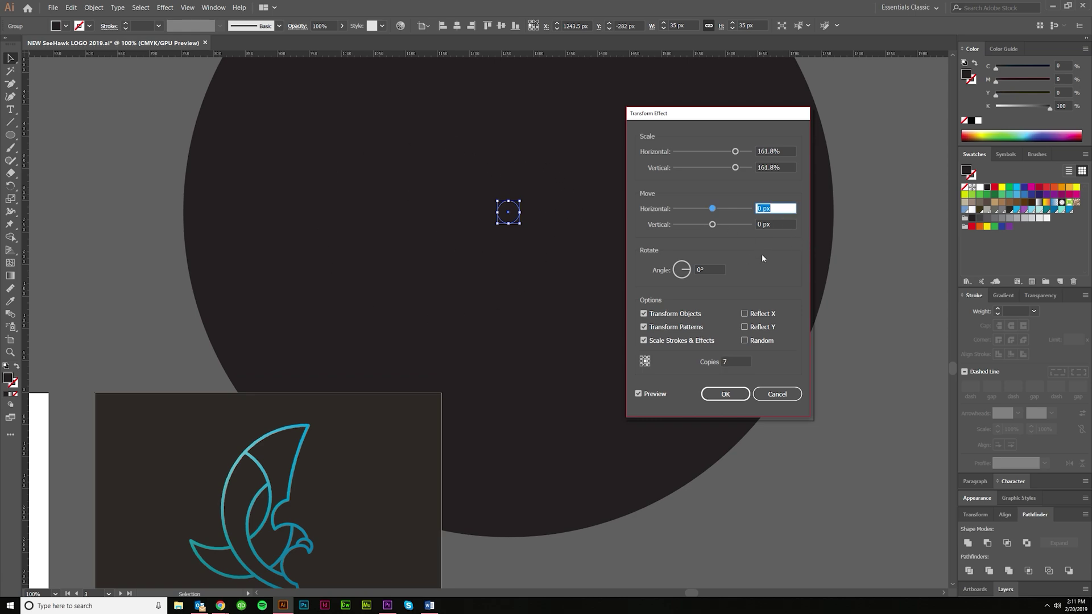
key("shift+Up")
key("shift+Up")
key("shift+Up")
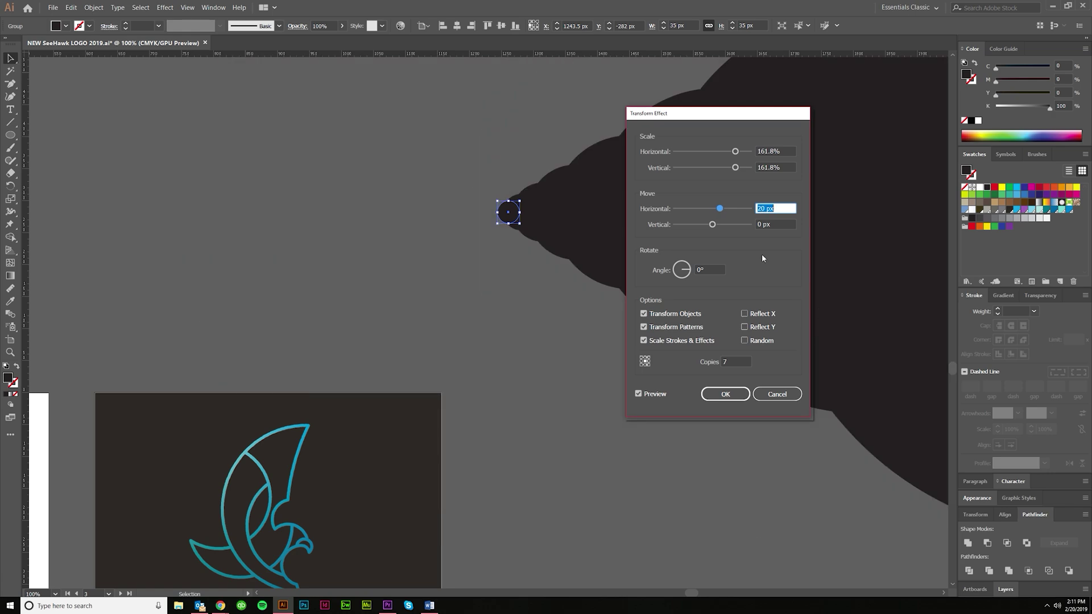
key("shift+Up")
key("shift+Up")
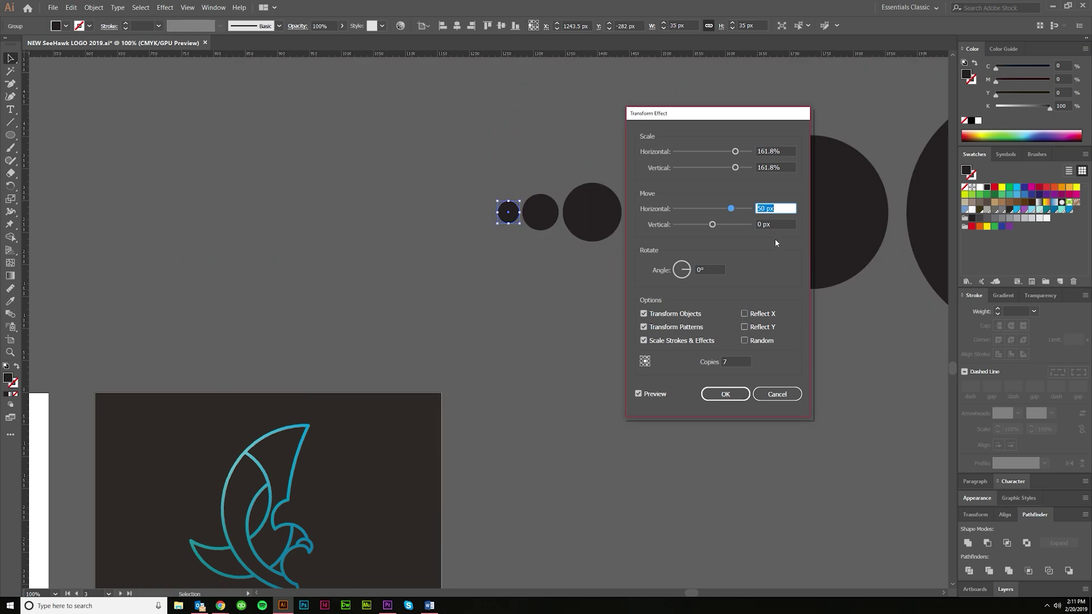
Step: Set the vertical move to -11 px so the circles share a baseline, and apply the Transform effect
left_click(776, 225)
key("shift+Down")
key("Down")
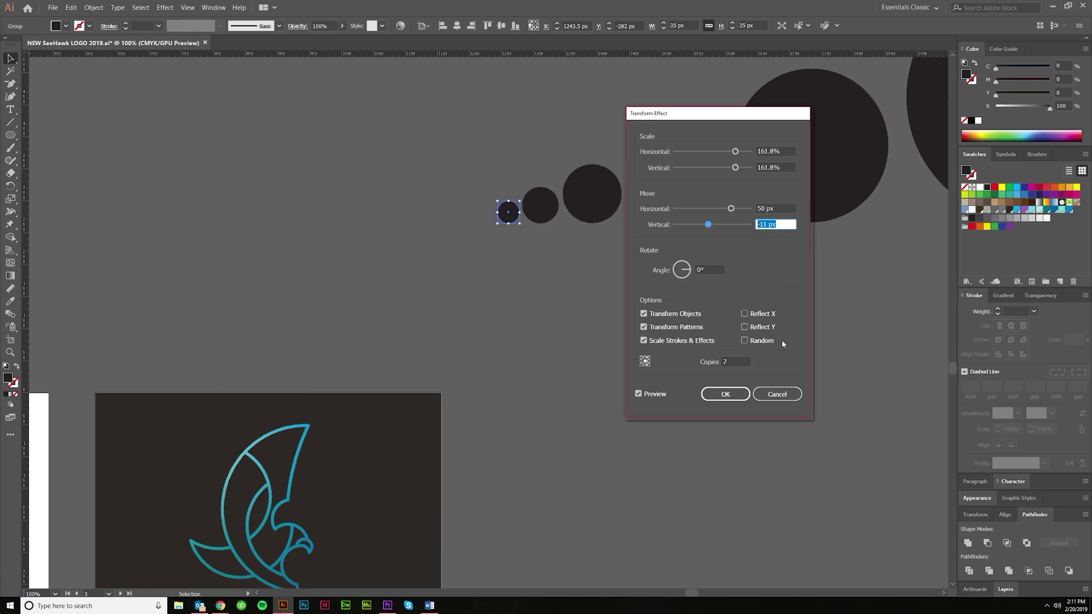
left_click(728, 396)
Step: Examine the full row of growing circles, from the smallest original to the largest copy
scroll(657, 313, "right", 12)
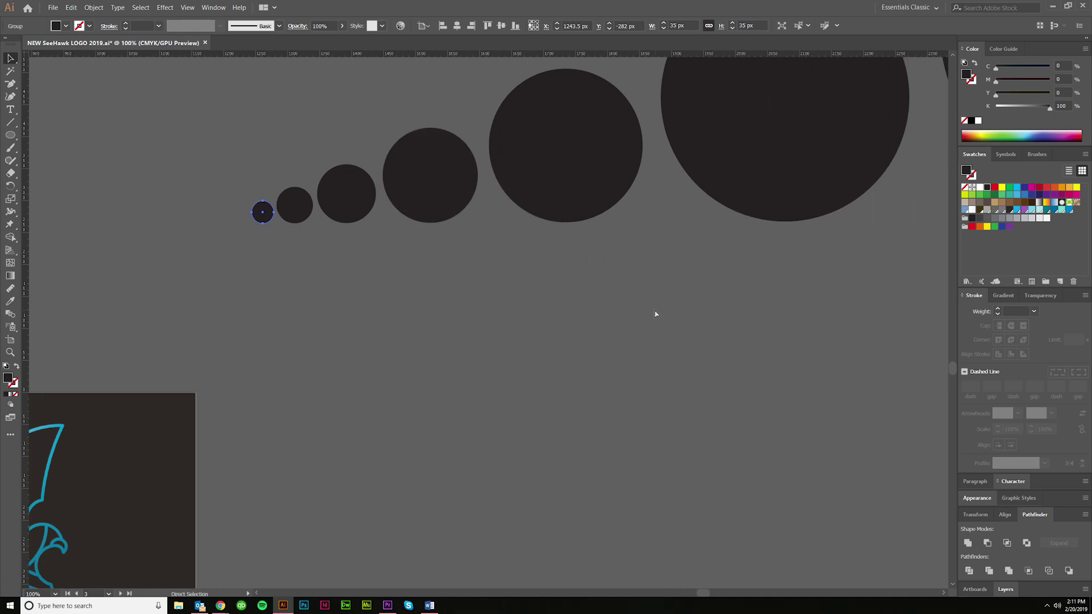
scroll(656, 313, "down", 6)
scroll(714, 310, "up", 4)
key("v")
scroll(717, 313, "up", 5)
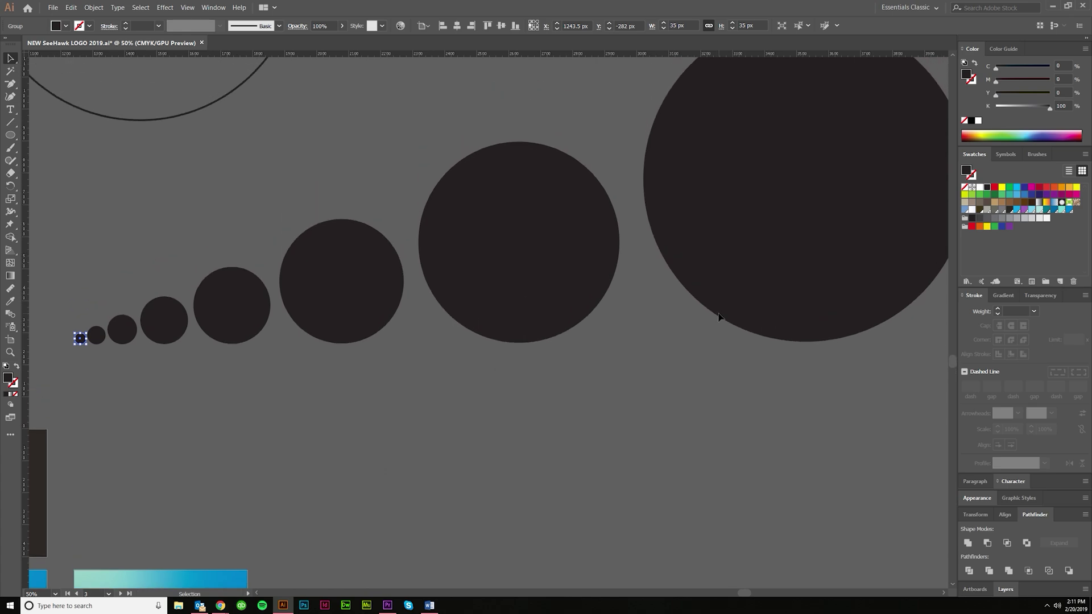
left_click(683, 422)
scroll(396, 419, "left", 4)
scroll(410, 419, "down", 1)
scroll(412, 420, "right", 6)
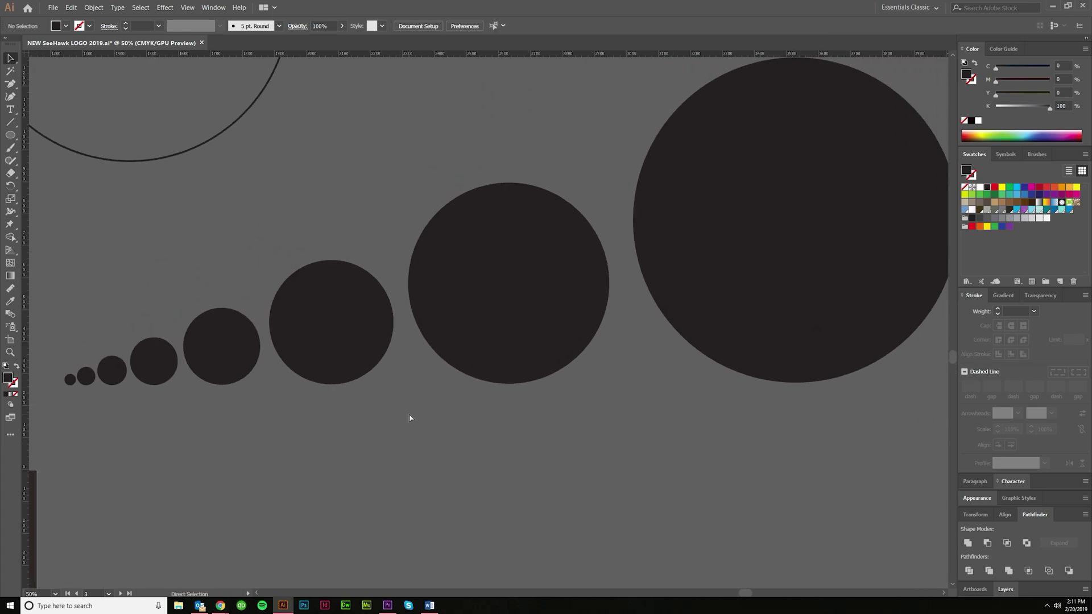
scroll(409, 419, "up", 2)
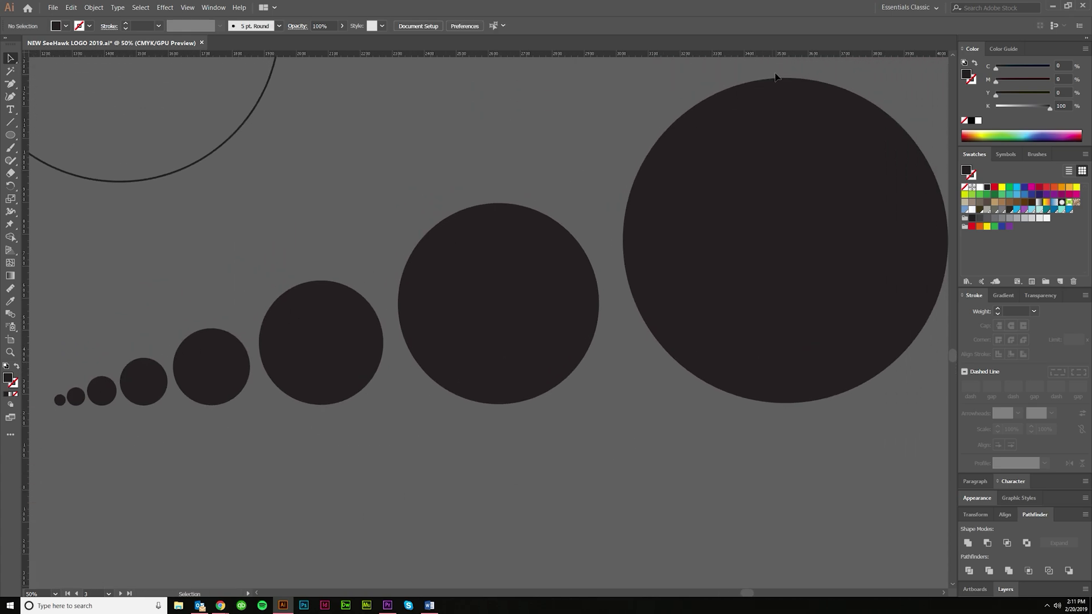
Step: Expand the appearance of the smallest circle and its transformed copies
left_click(60, 400)
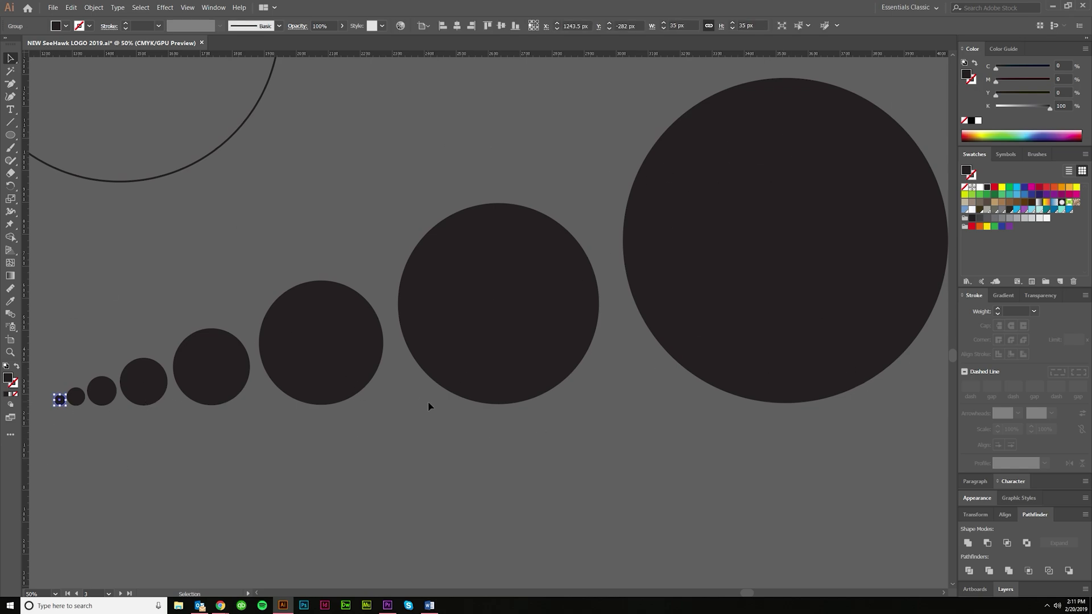
scroll(341, 461, "left", 1)
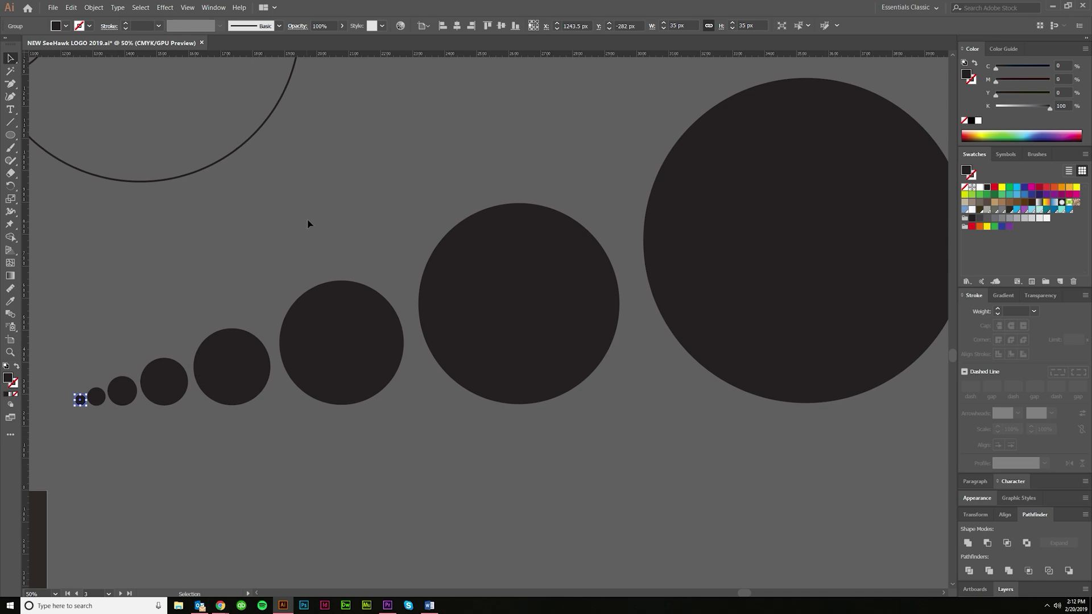
left_click(94, 7)
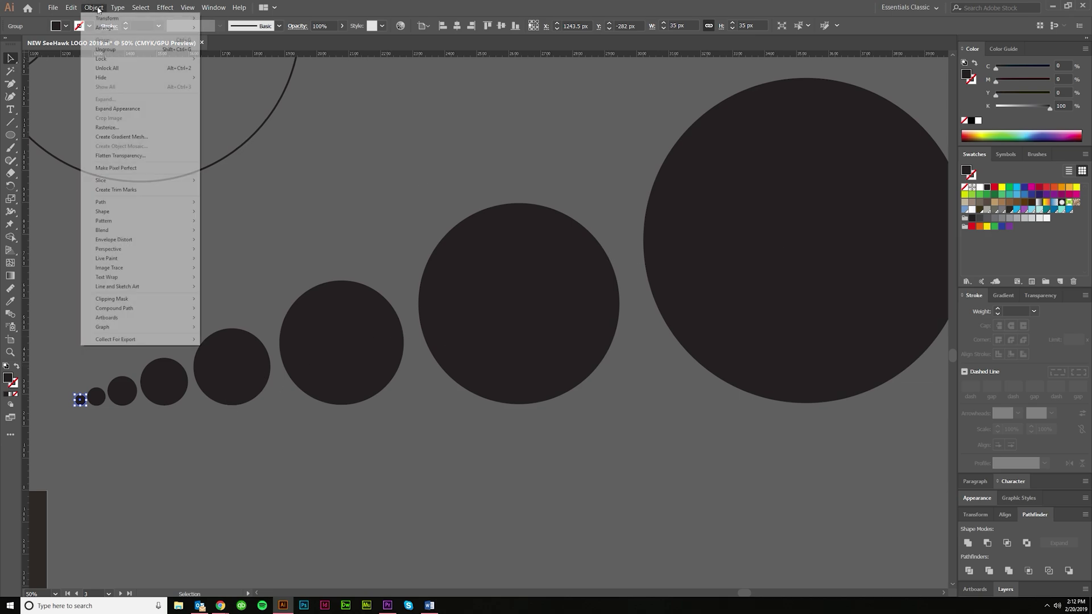
left_click(110, 109)
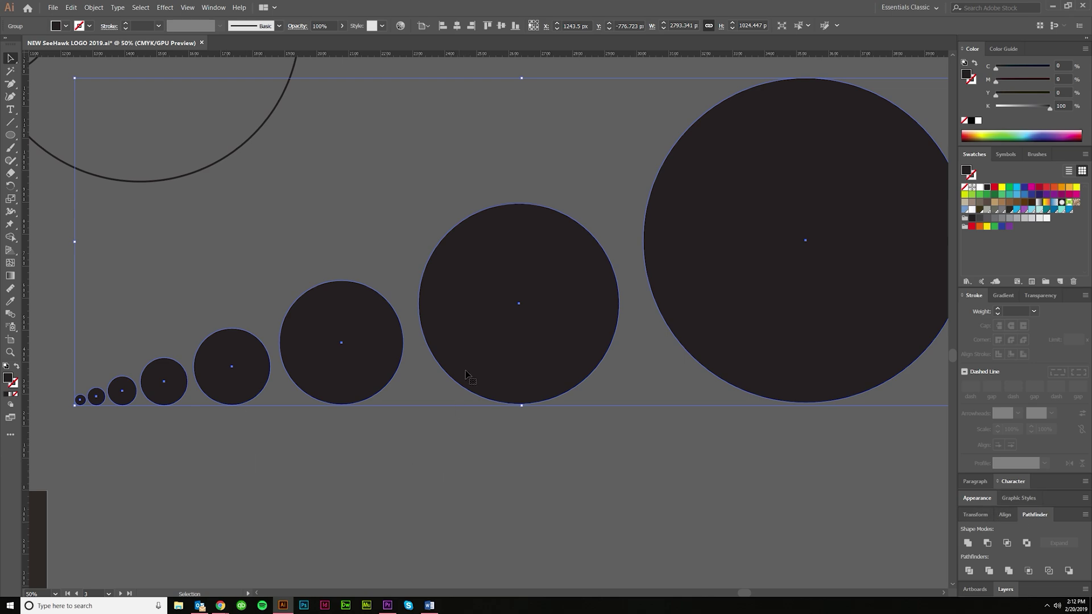
Step: Reopen the Transform effect applied to the smallest circle and turn on its preview
left_click(967, 505)
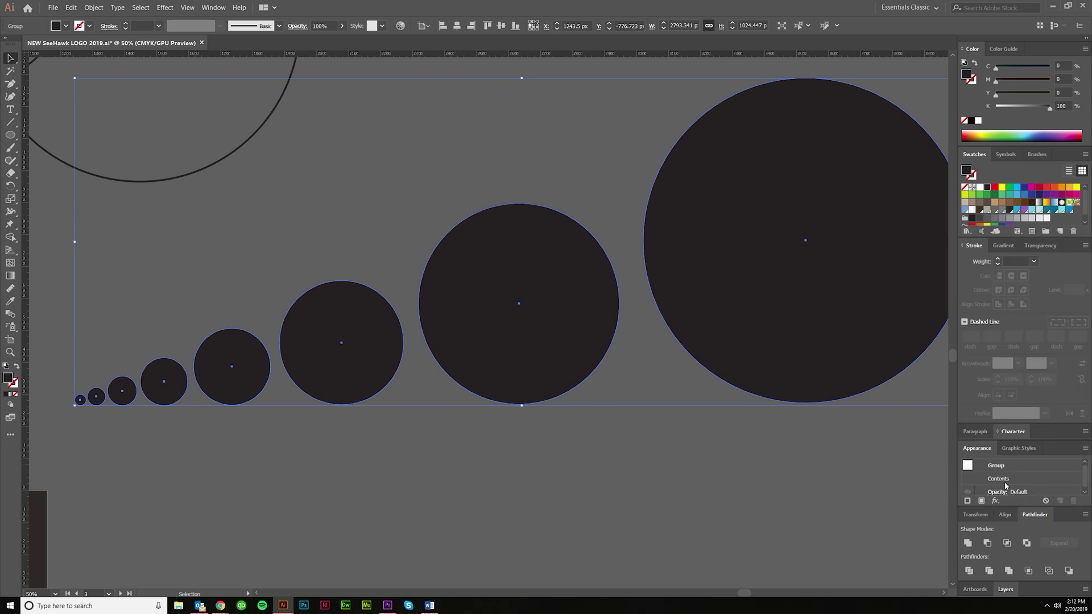
key("a")
left_click(736, 475)
key("v")
left_click(80, 399)
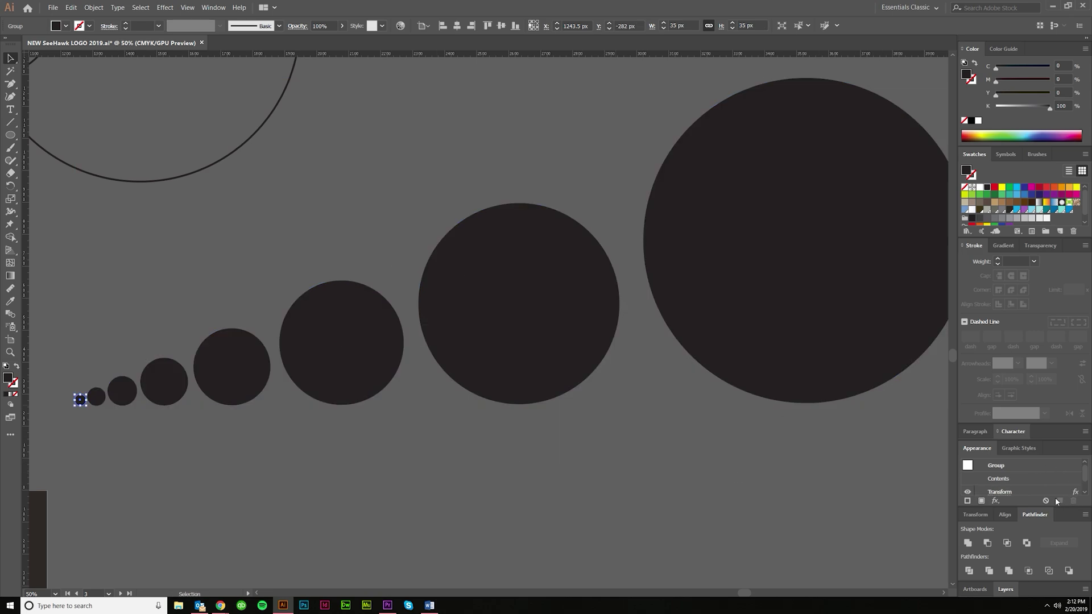
left_click(1000, 491)
double_click(730, 360)
type("5")
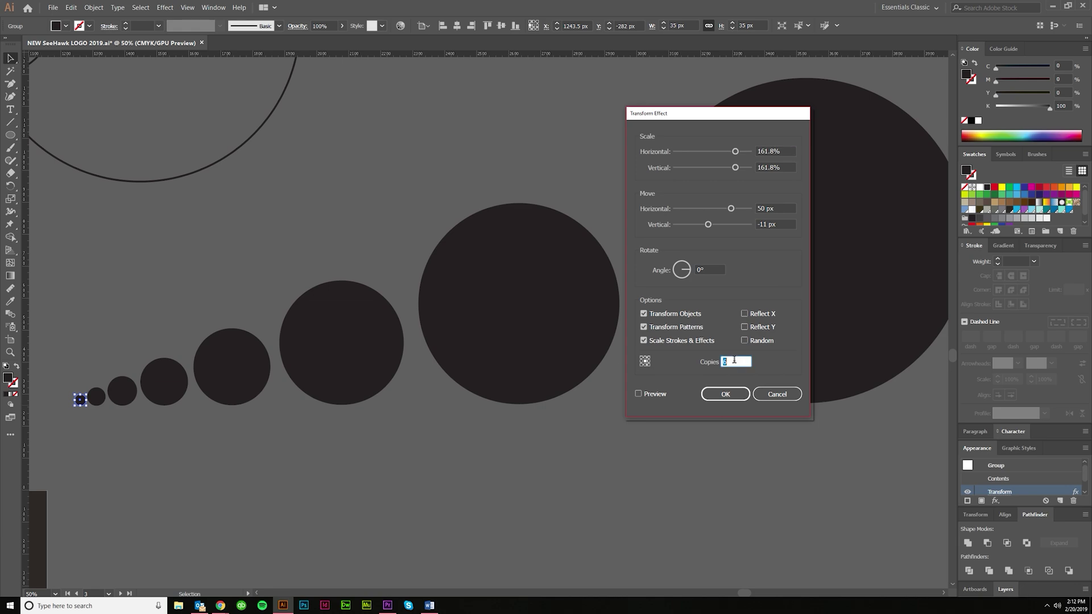
left_click(639, 393)
Step: Try different copy counts in the Transform effect and apply it with 7 copies
left_click(737, 360)
key("Up")
key("Up")
key("Down")
key("Down")
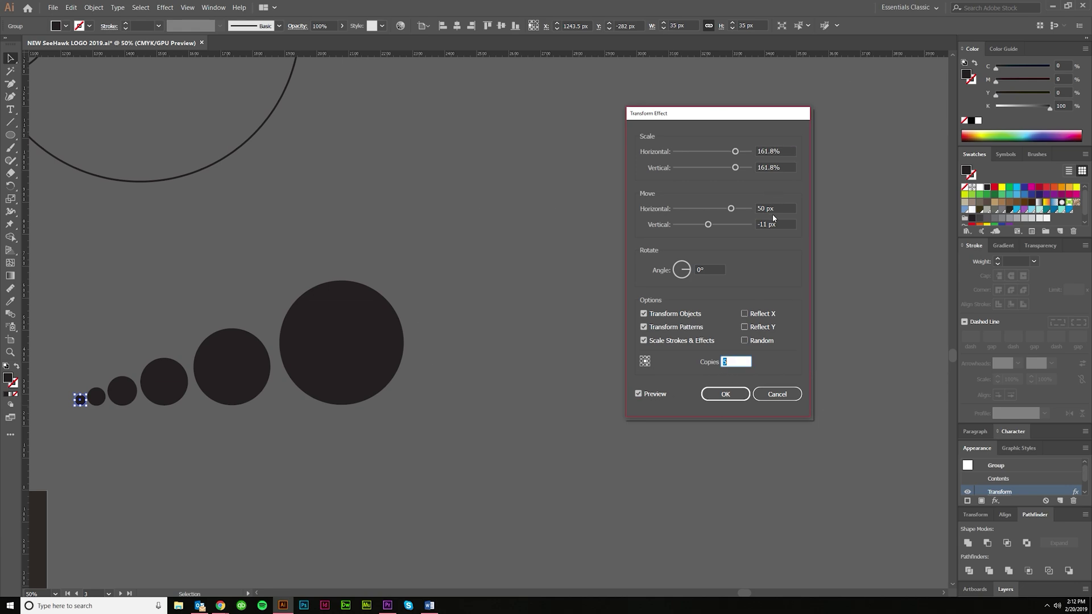
key("Up")
key("Up")
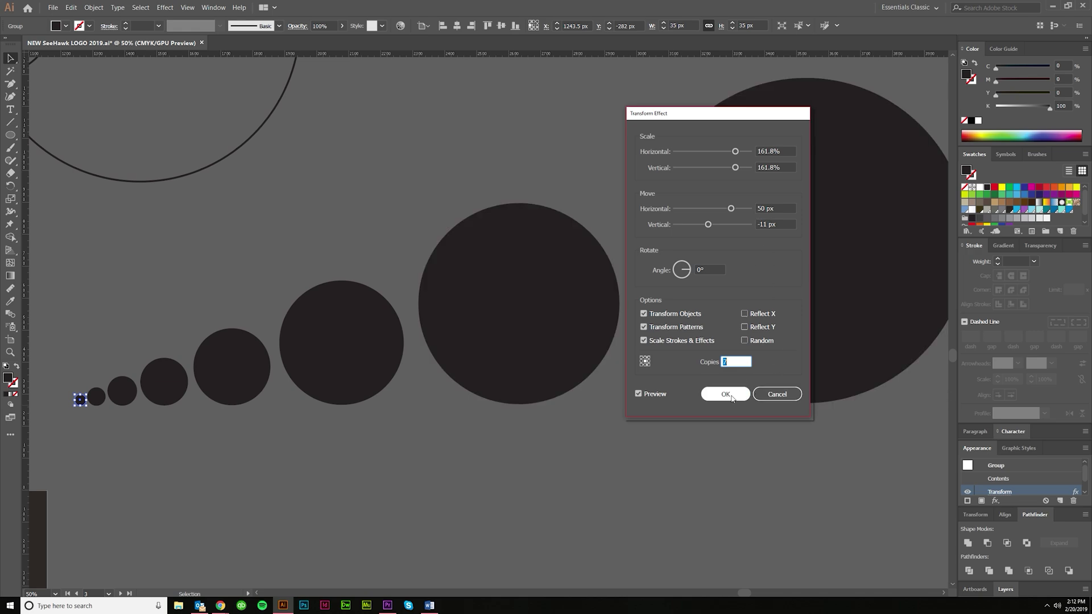
key("Return")
Step: Expand the appearance of the transformed circle into eight separate editable circles
left_click(94, 8)
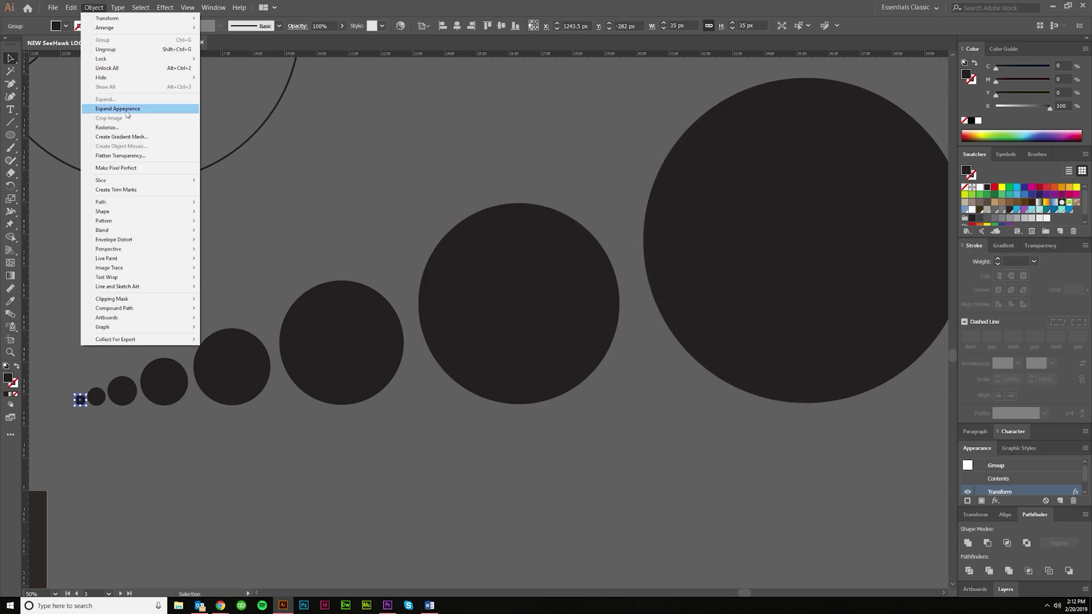
left_click(114, 108)
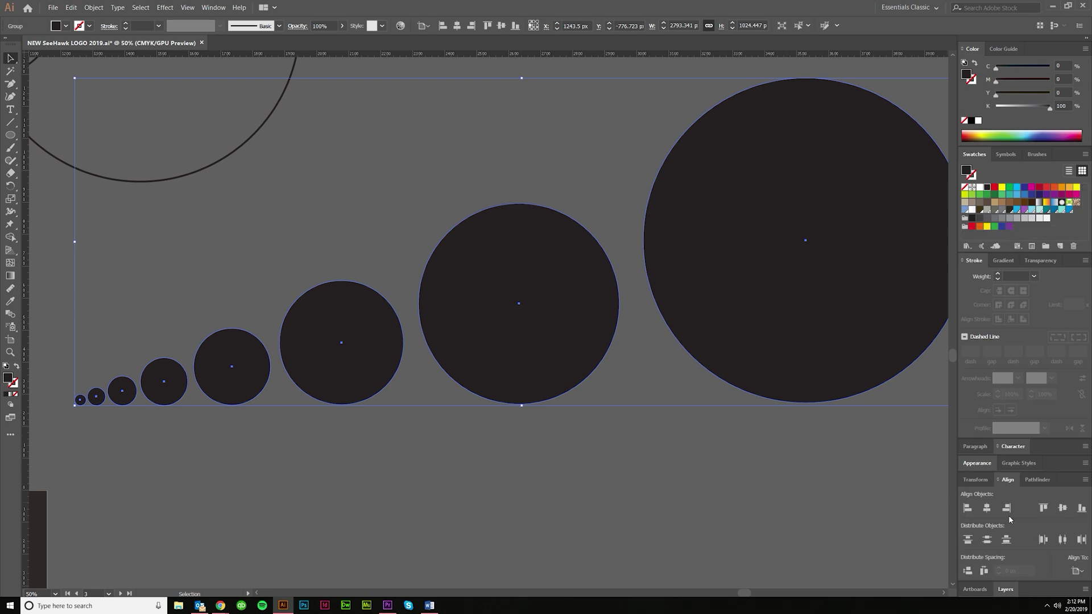
Step: Set objects to align to the selection and turn the circles' black fill into a 6 pt stroke with no fill
left_click(1075, 571)
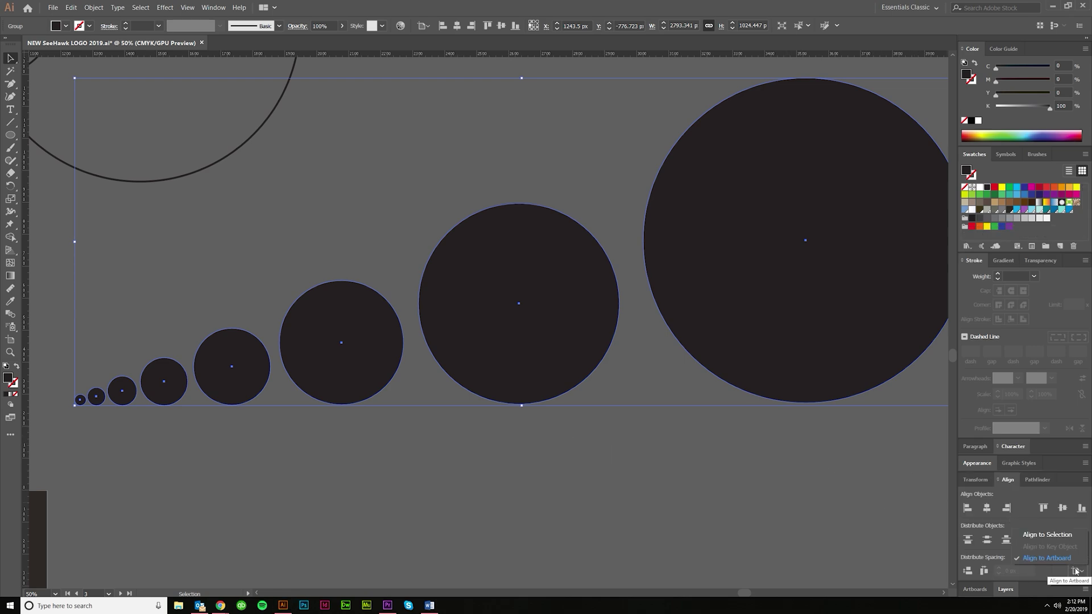
left_click(1046, 536)
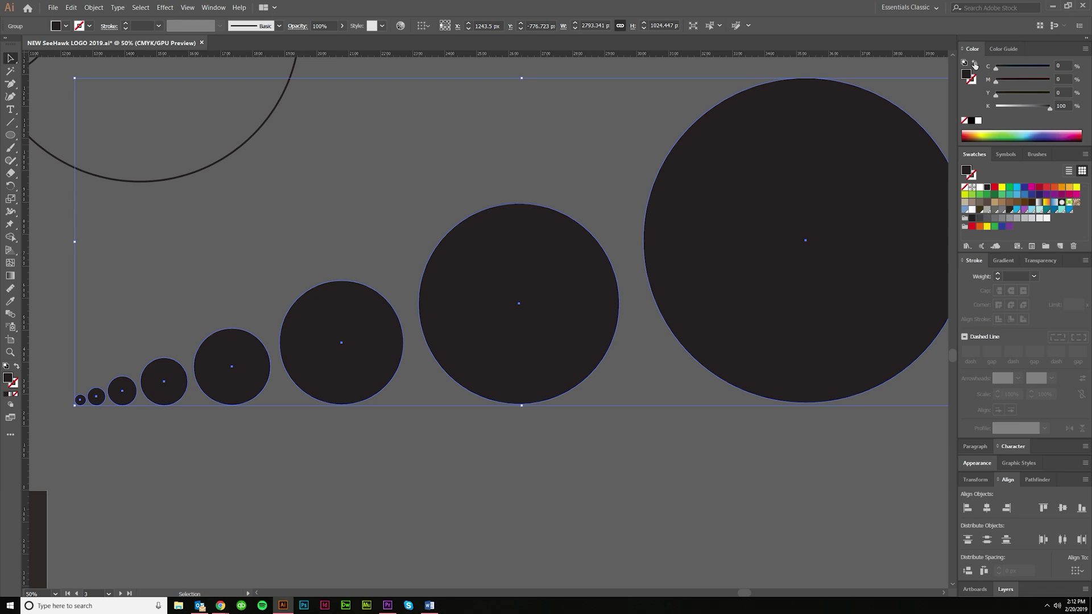
left_click(974, 63)
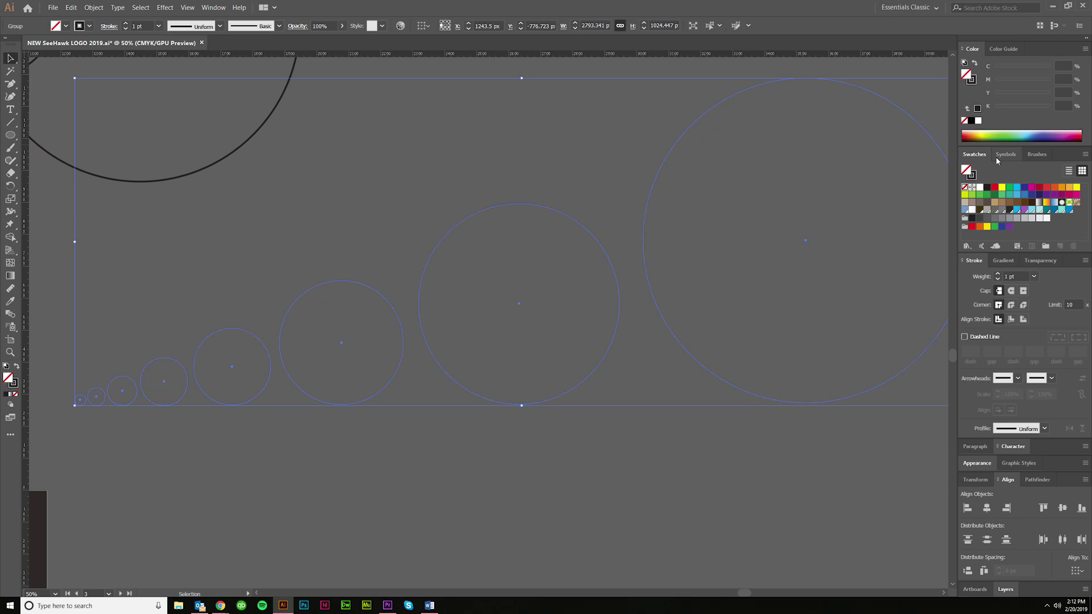
double_click(1017, 277)
type("5")
key("Return")
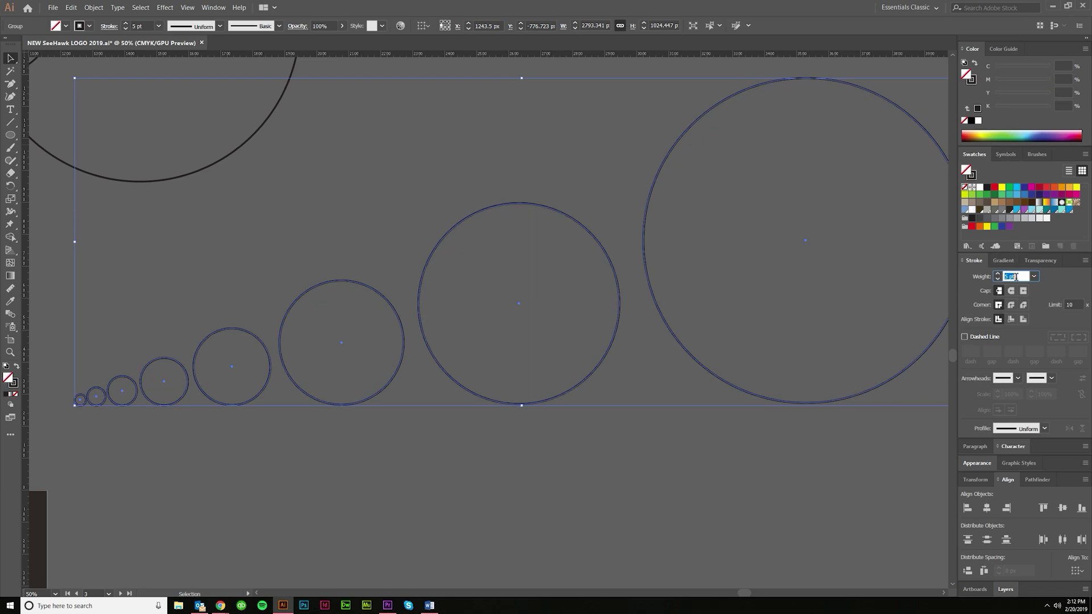
key("Up")
Step: Ungroup the eight circles and align them concentrically on their horizontal and vertical centres
left_click(985, 513)
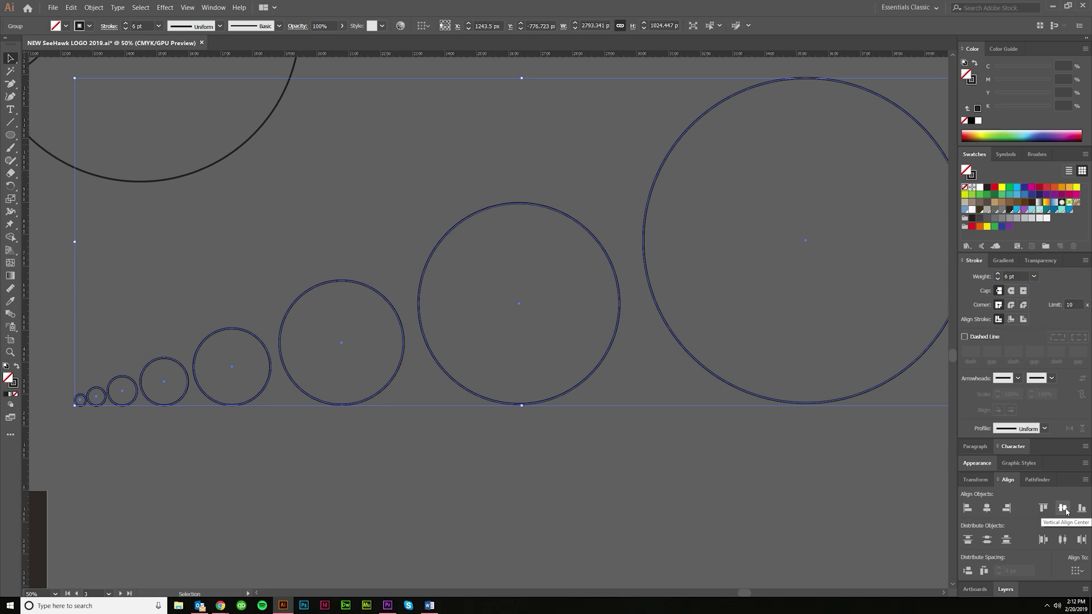
right_click(650, 291)
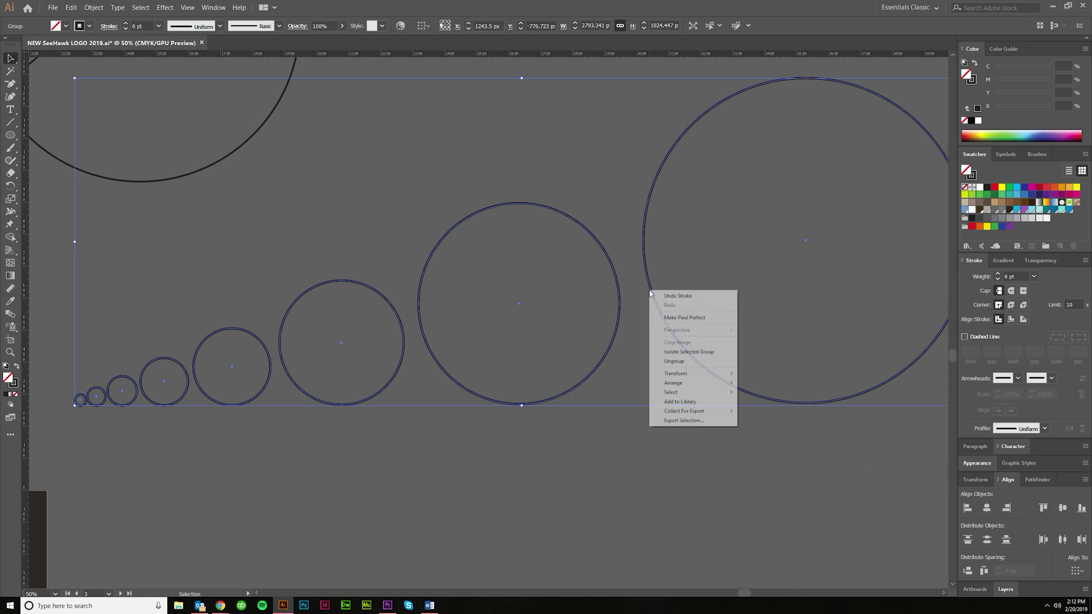
left_click(673, 362)
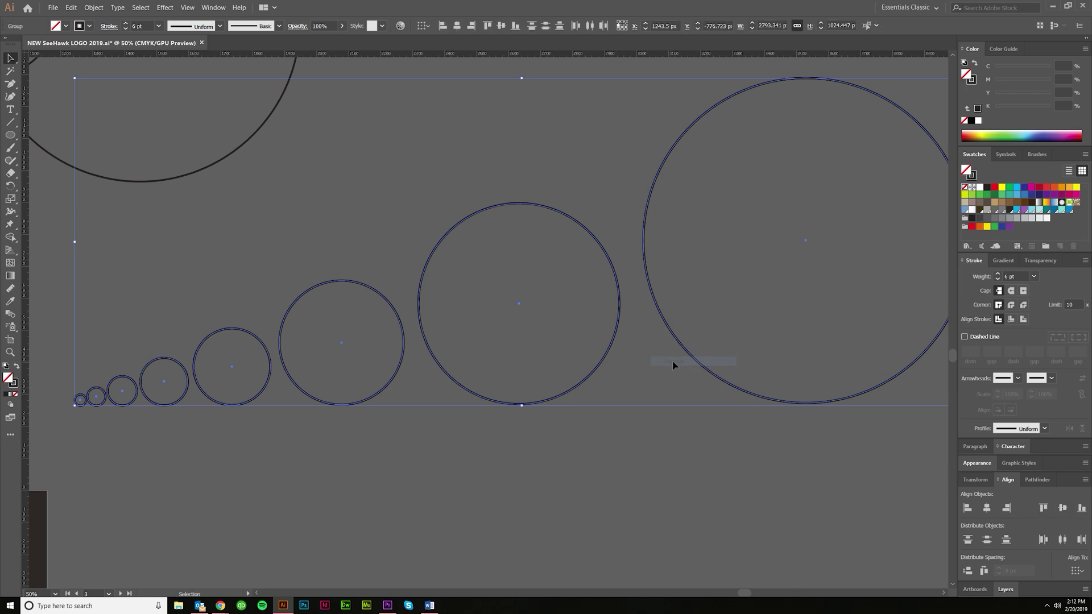
left_click(986, 508)
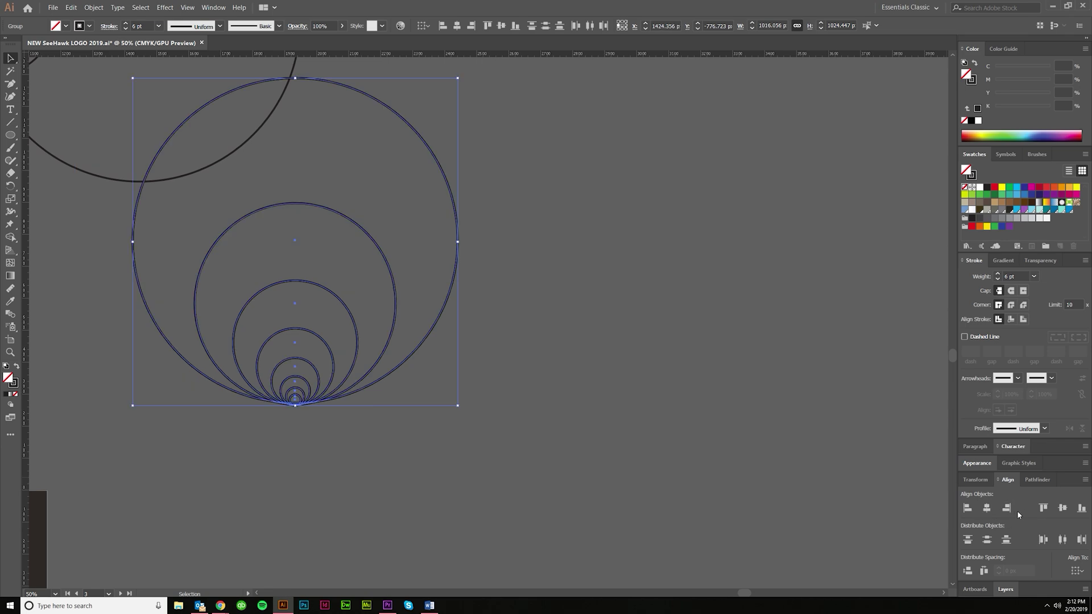
left_click(1061, 509)
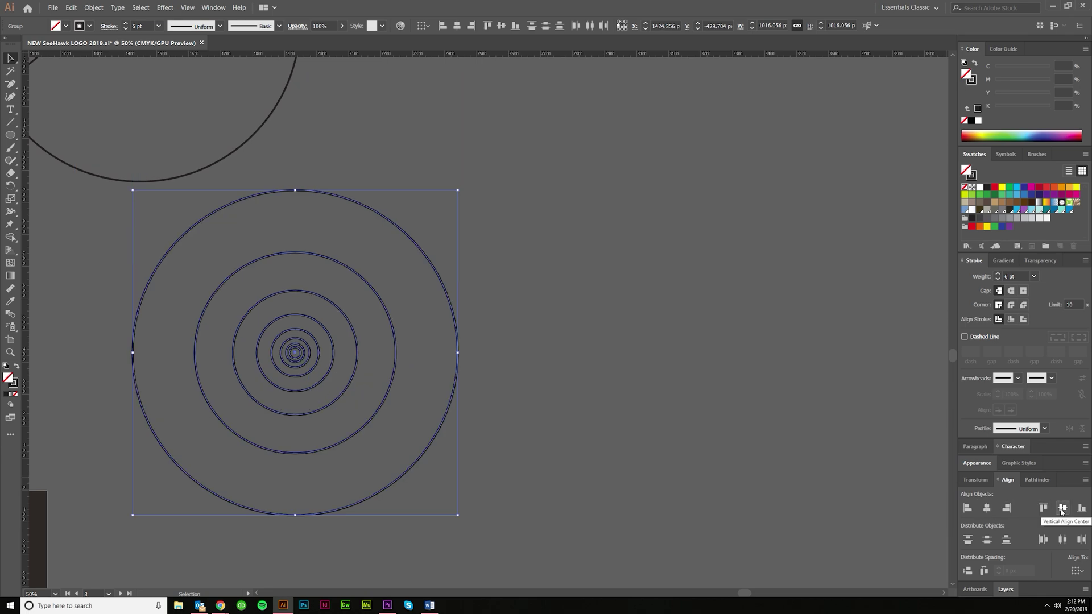
left_click(522, 421)
scroll(385, 405, "left", 5)
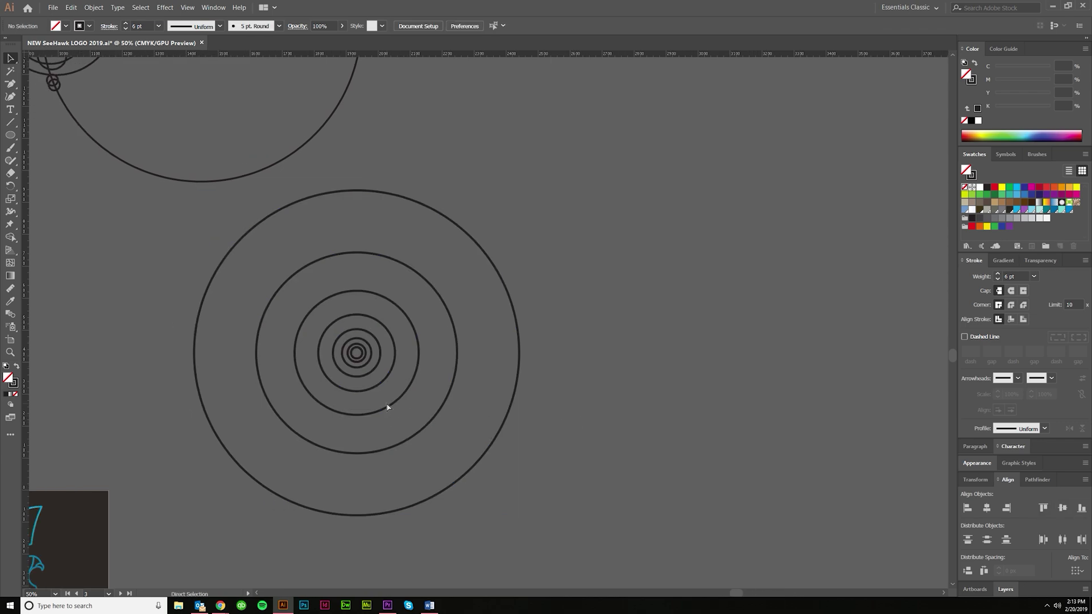
left_click_drag(563, 448, 609, 444)
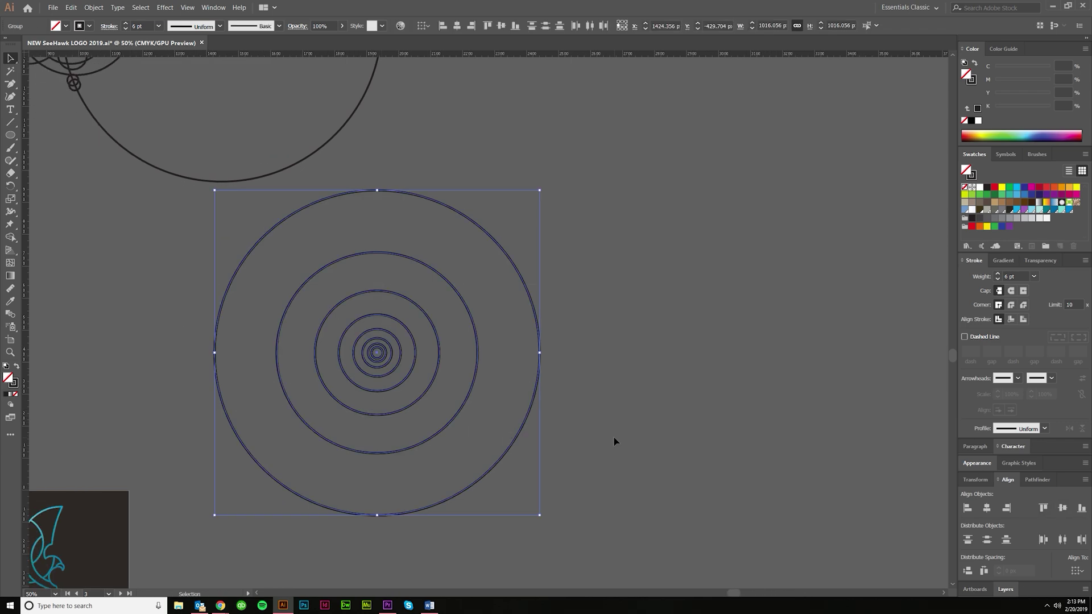
left_click(613, 440)
Step: Try copying the third-smallest circle to the empty canvas beside the concentric set, and undo it
left_click_drag(390, 361, 711, 378)
left_click(578, 417)
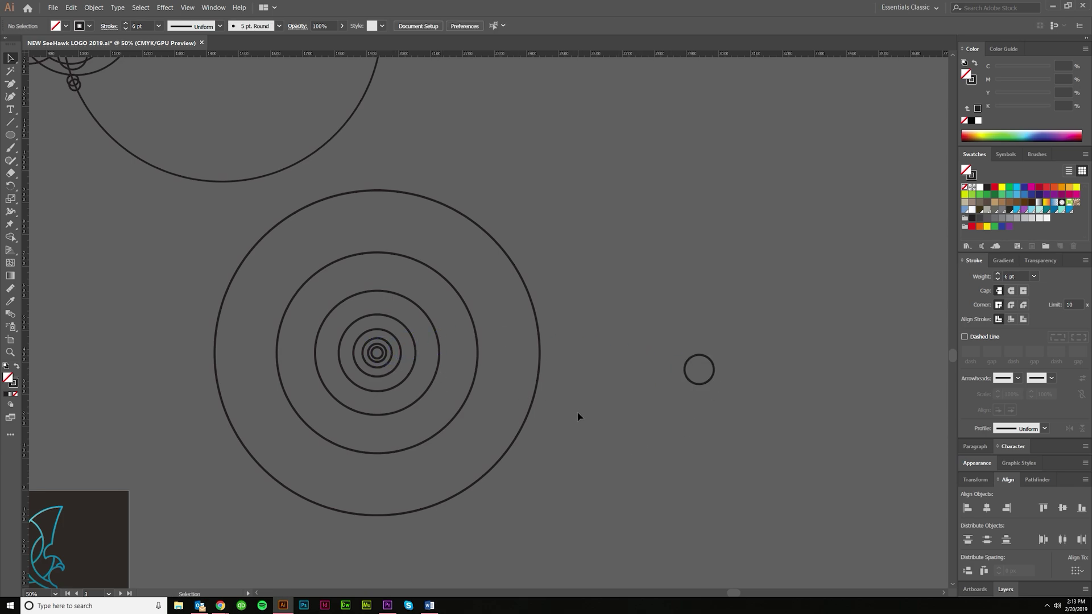
key("ctrl+z")
key("ctrl+z")
left_click(495, 382)
Step: Duplicate the third-smallest circle beside the set several times as a trial, undoing each copy
key("alt")
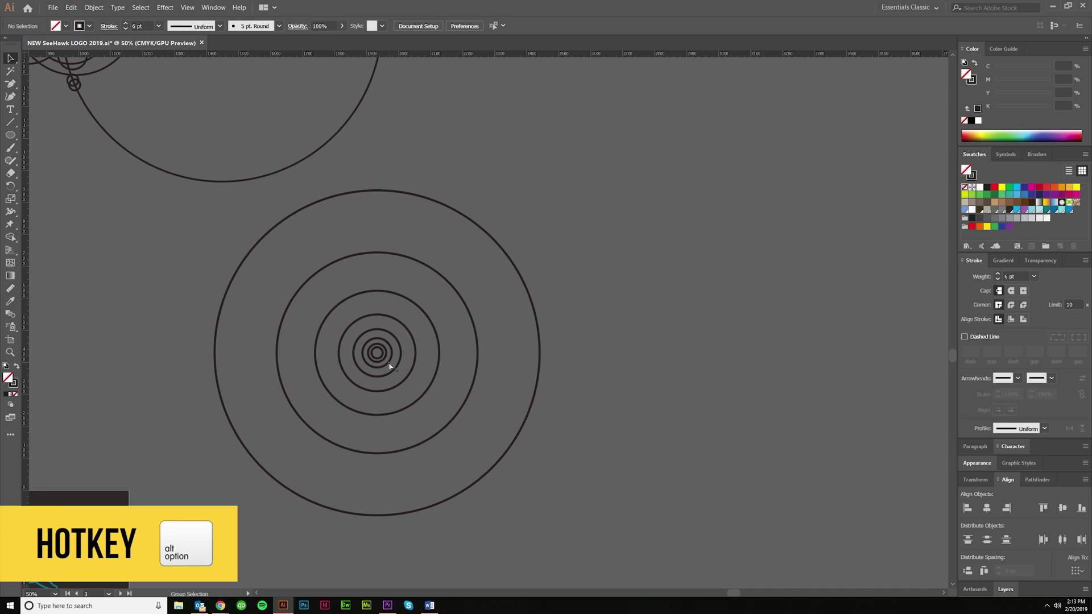
left_click_drag(390, 366, 636, 371)
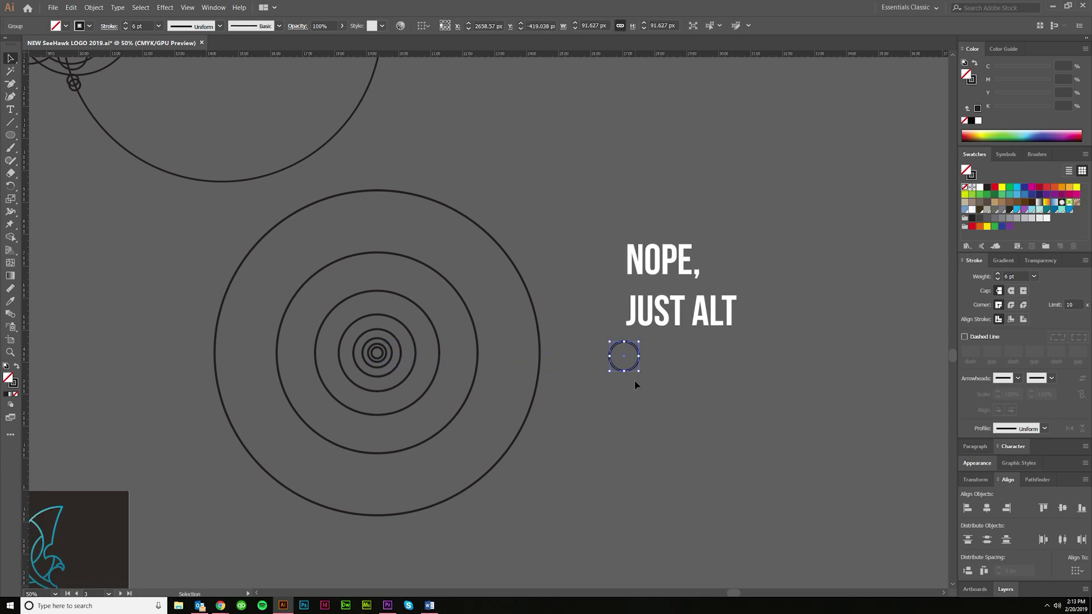
key("ctrl+z")
left_click_drag(390, 366, 605, 374)
key("ctrl+z")
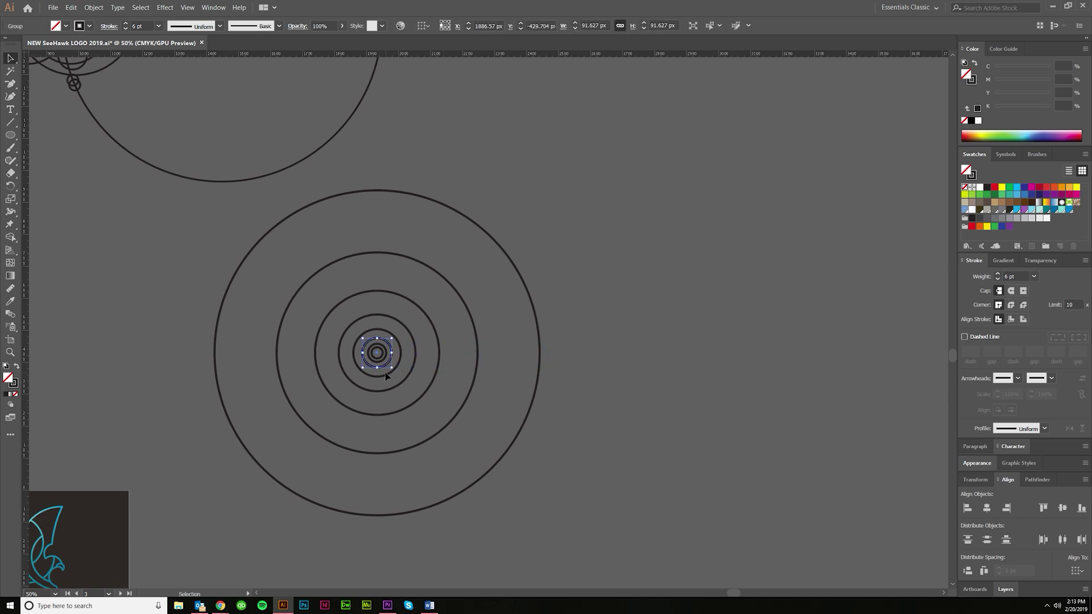
left_click_drag(387, 371, 637, 370)
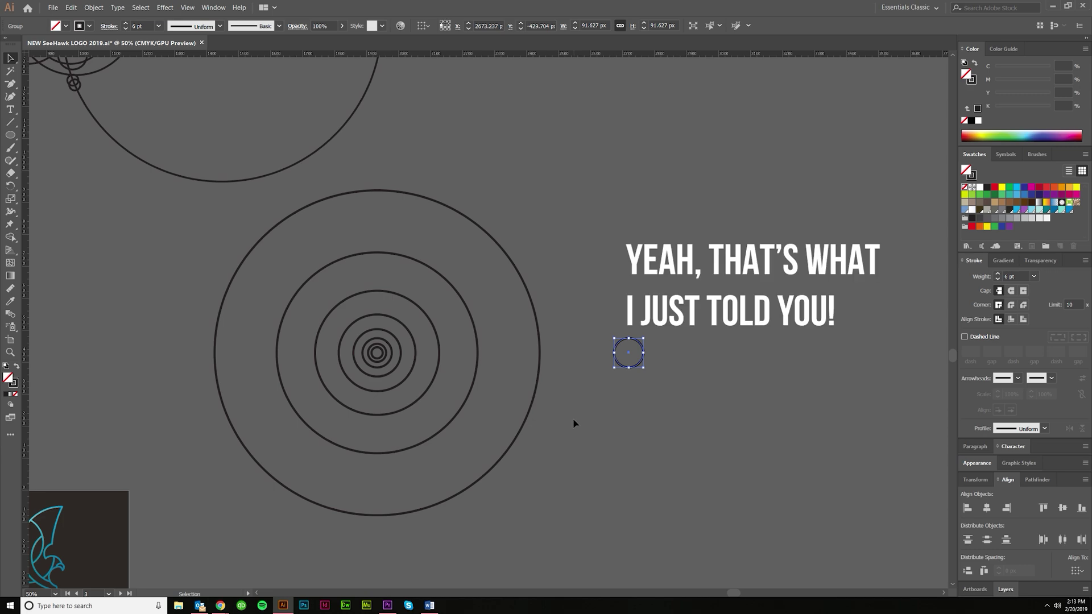
key("ctrl+z")
Step: Place one more trial copy of the third-smallest circle outside the concentric set and delete it
left_click(393, 367)
left_click_drag(453, 360, 454, 360)
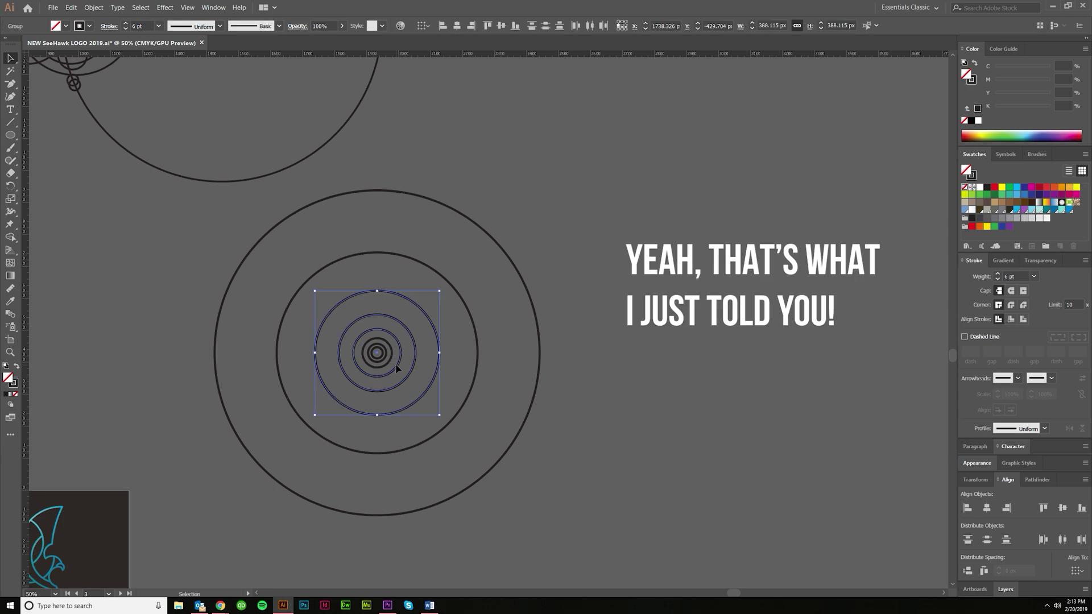
left_click(395, 365)
left_click_drag(386, 363, 661, 356)
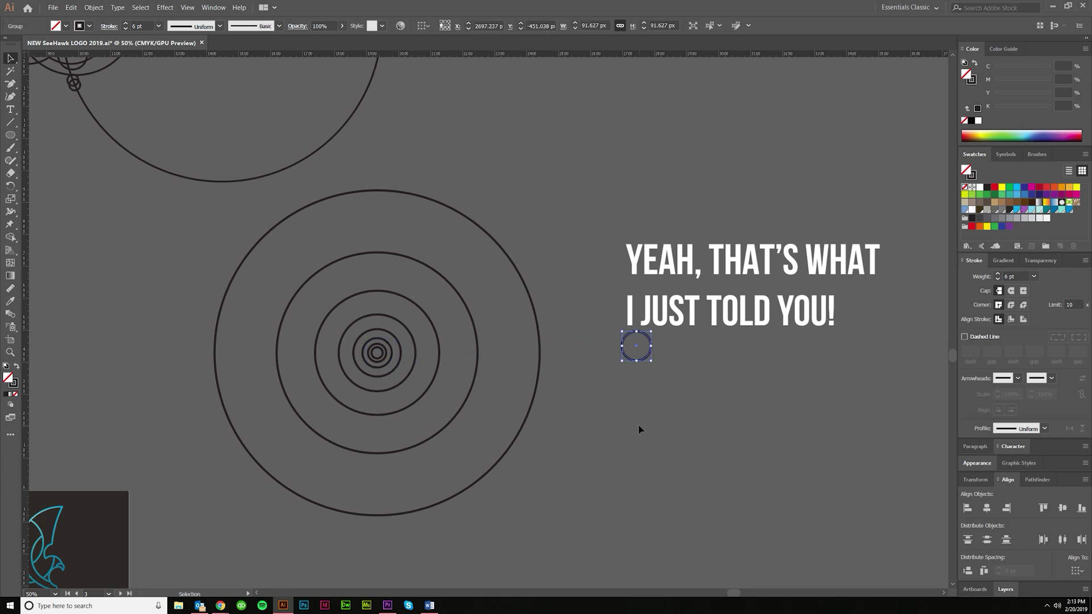
left_click(649, 415)
left_click_drag(655, 408, 598, 275)
left_click(630, 395)
left_click(452, 363)
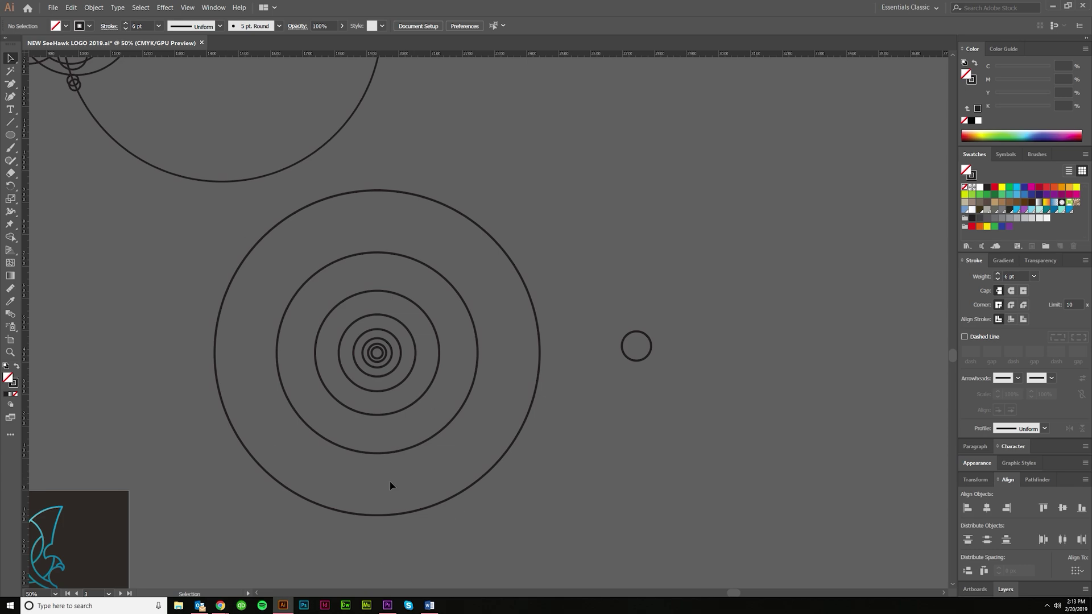
left_click(651, 348)
key("Delete")
Step: Examine the hand-drawn hawk sketch and the logo outline built on guide circles
scroll(437, 453, "left", 10)
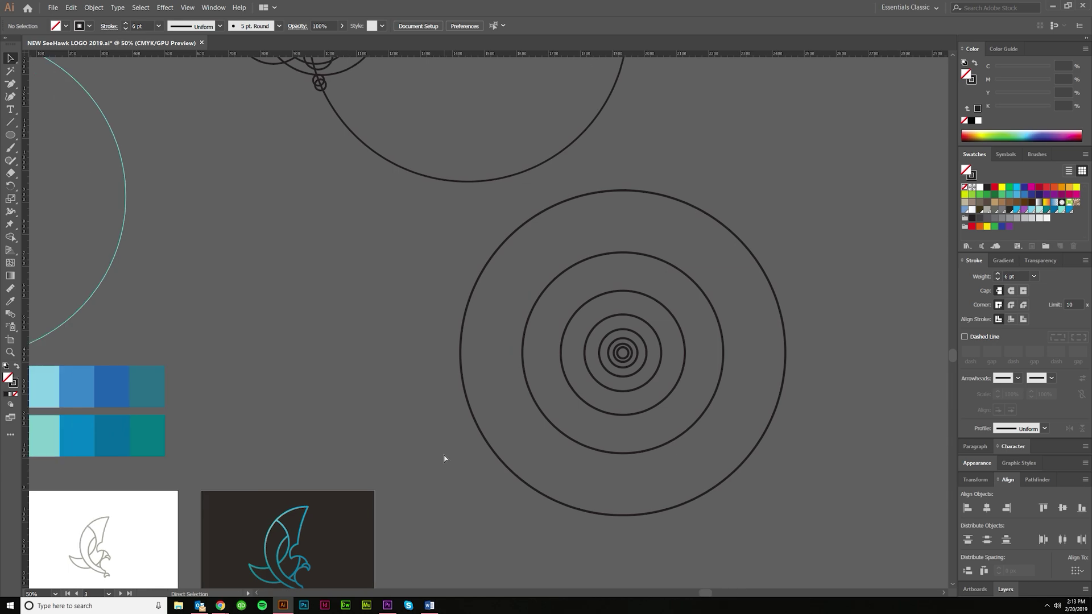
scroll(455, 458, "left", 10)
scroll(402, 145, "up", 2)
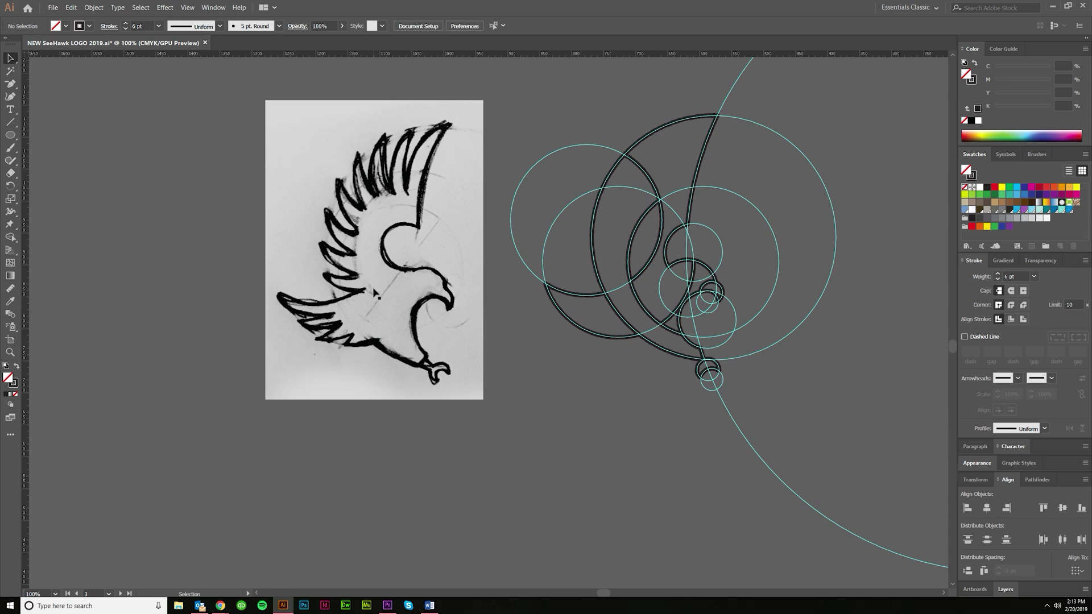
scroll(488, 402, "right", 6)
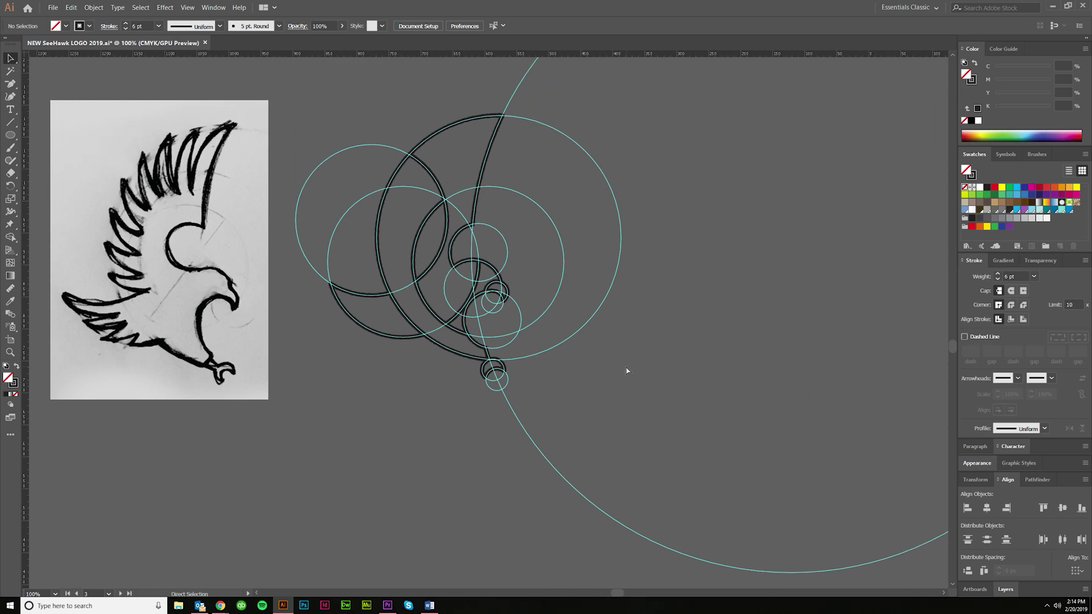
scroll(575, 378, "right", 3)
scroll(523, 384, "up", 2)
scroll(484, 364, "right", 1)
scroll(447, 347, "down", 2)
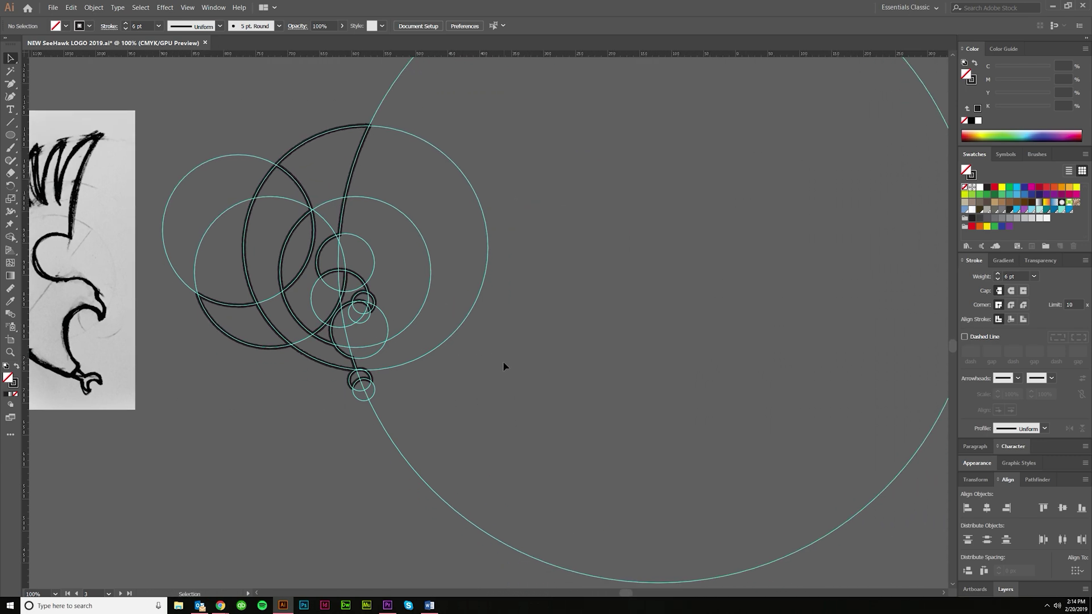
Step: Hide the guides to view the hawk outline alone and show them again
left_click(459, 332)
left_click(508, 311)
left_click(296, 148)
scroll(357, 353, "up", 1)
left_click(316, 435)
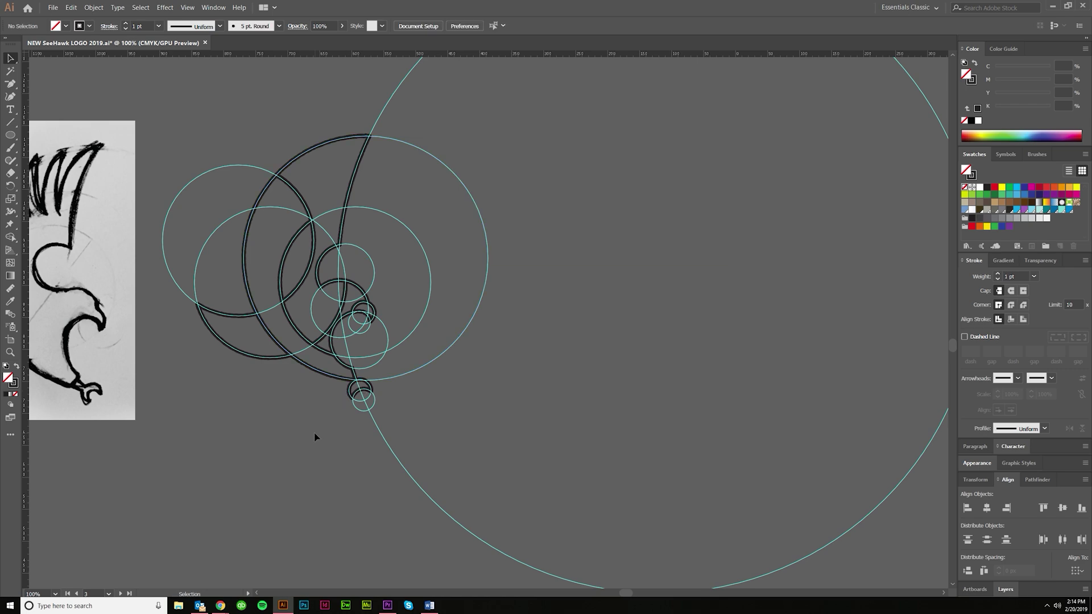
key("ctrl+semicolon")
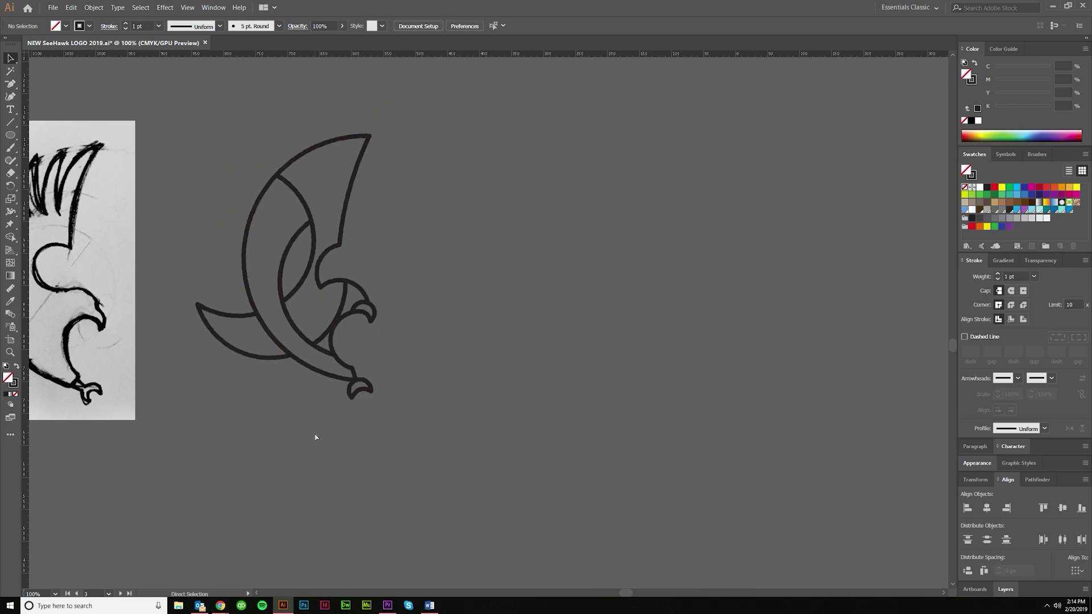
key("ctrl+semicolon")
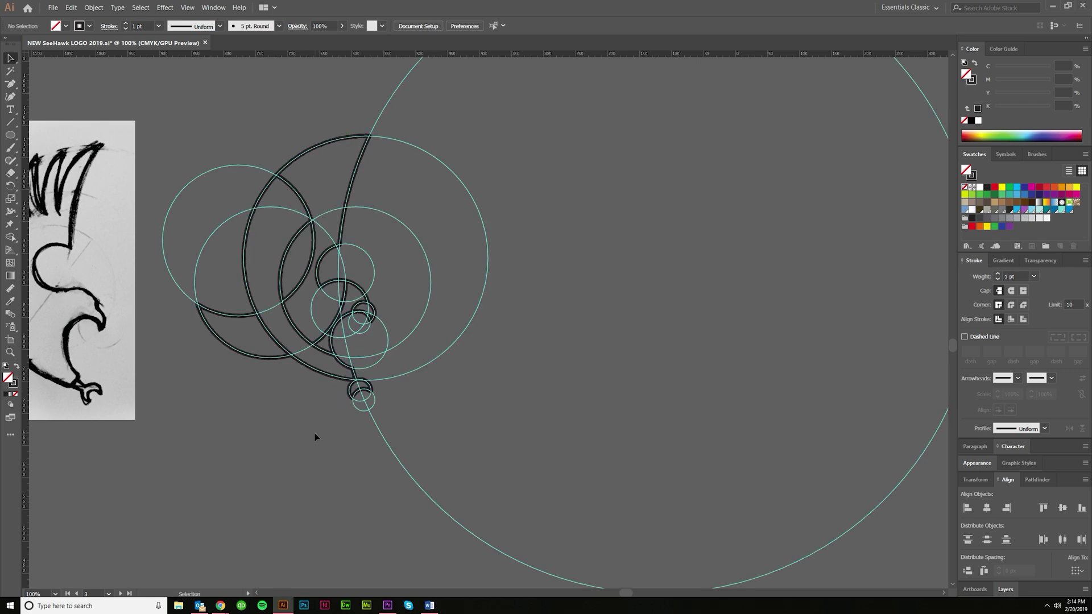
Step: Inspect the largest guide circle and how it passes through the hawk outline
scroll(312, 433, "right", 1)
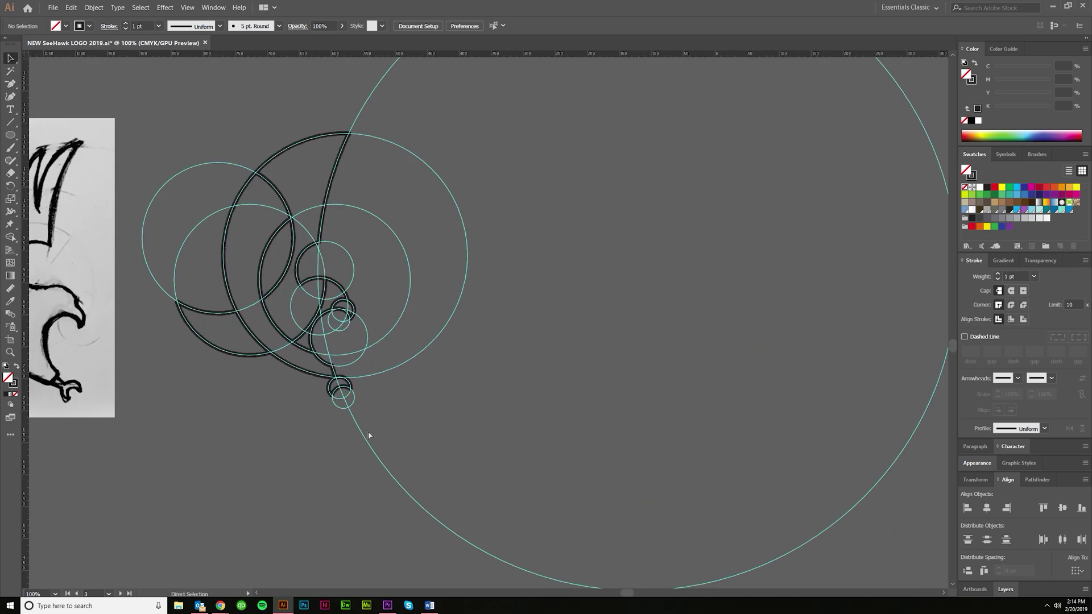
scroll(368, 432, "right", 1)
scroll(368, 432, "up", 2)
scroll(368, 432, "right", 1)
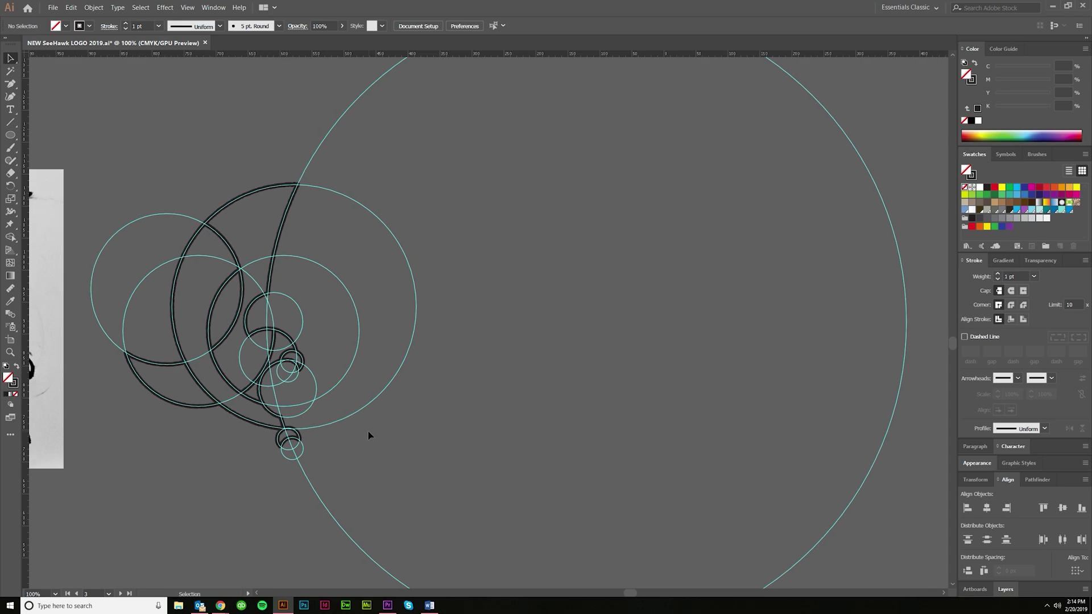
scroll(368, 432, "down", 1)
scroll(368, 432, "right", 1)
scroll(369, 436, "left", 1)
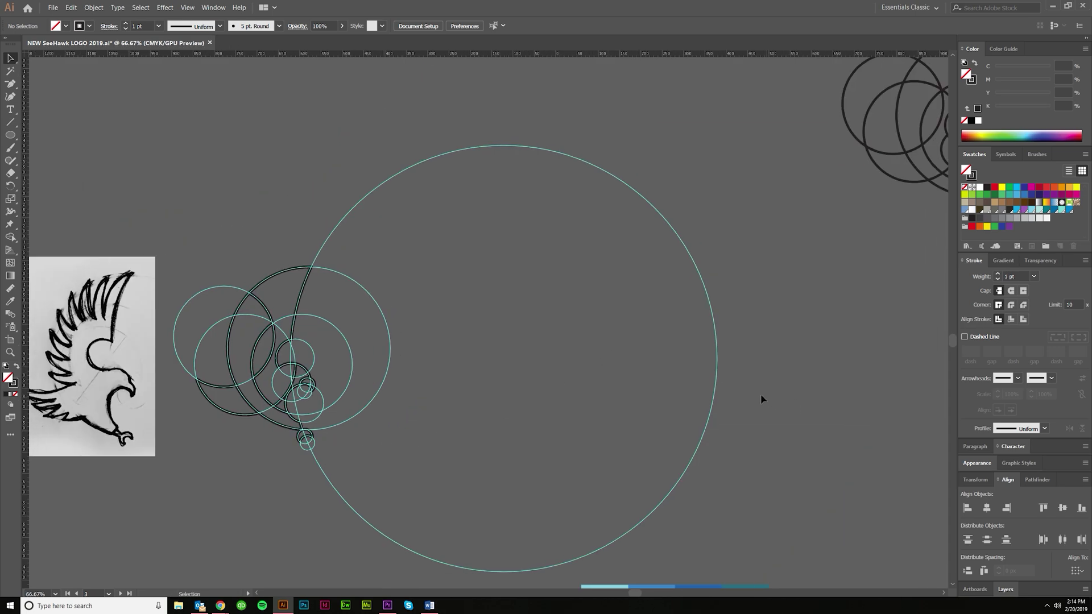
left_click(718, 360)
scroll(720, 375, "down", 1)
key("ctrl+minus")
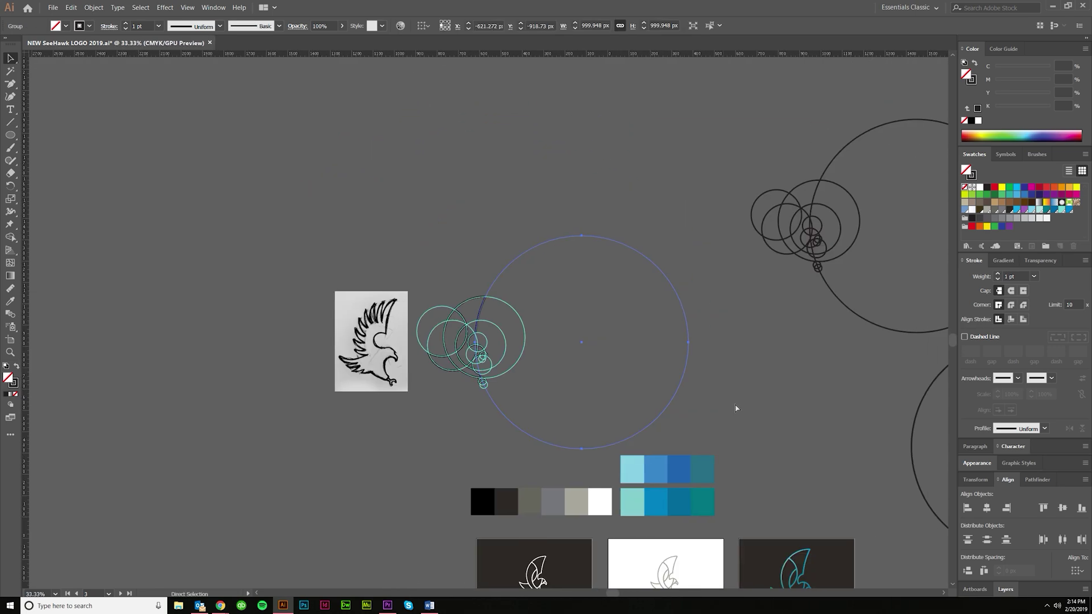
Step: Copy the second-largest concentric circle to the empty area between the constructions and convert the copy into a guide
scroll(735, 408, "right", 5)
scroll(682, 411, "down", 1)
left_click(670, 426)
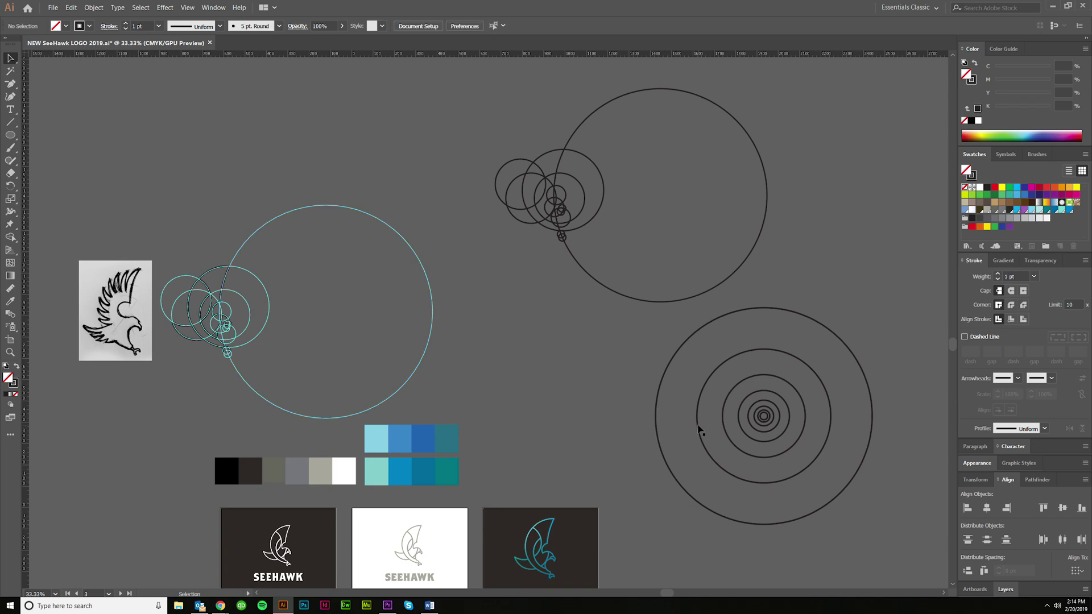
left_click_drag(699, 431, 471, 373)
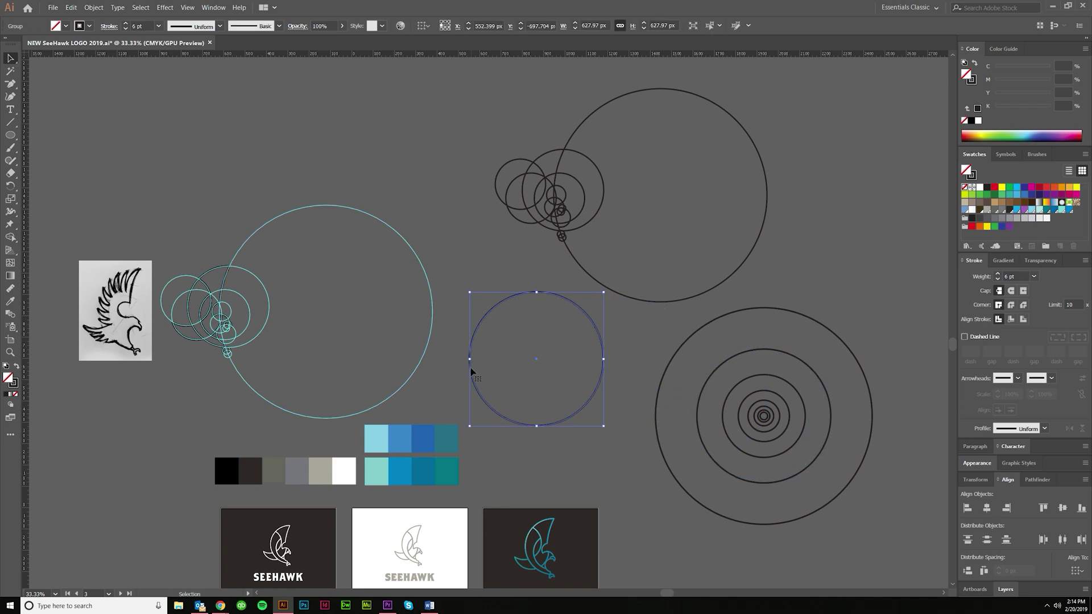
key("ctrl+5")
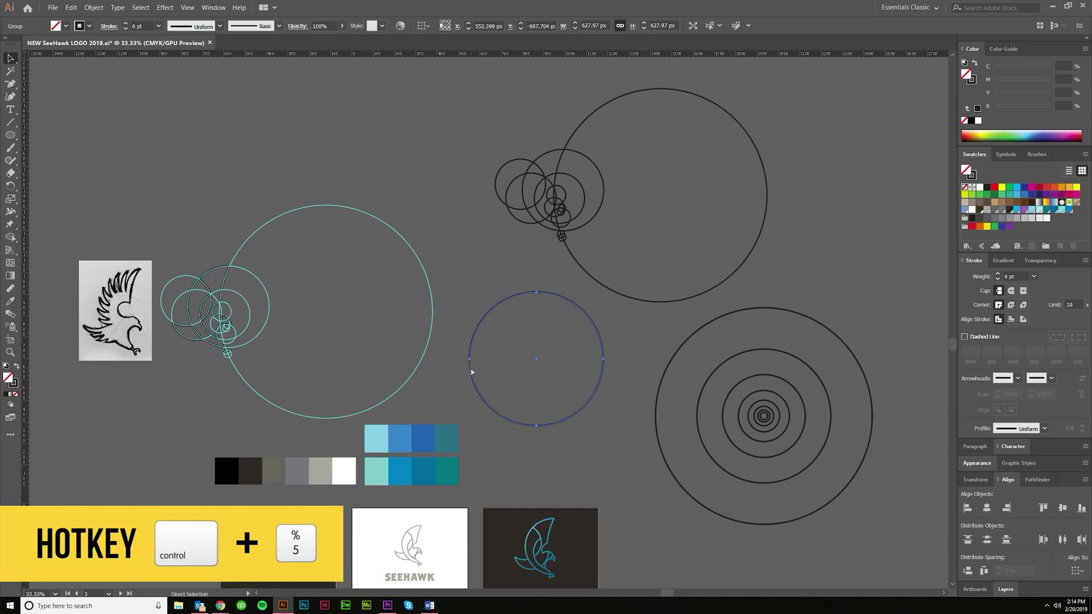
left_click(605, 453)
scroll(506, 386, "up", 2)
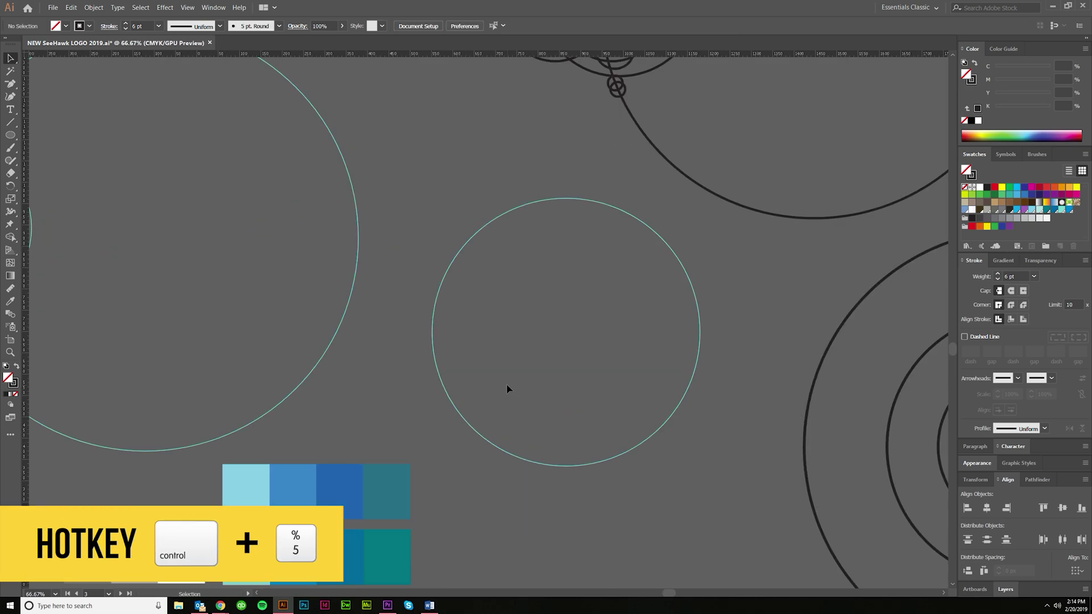
Step: Select the copied guide circle between the two constructions and move it slightly up and left
left_click_drag(732, 430, 622, 346)
left_click(623, 346)
scroll(615, 361, "left", 1)
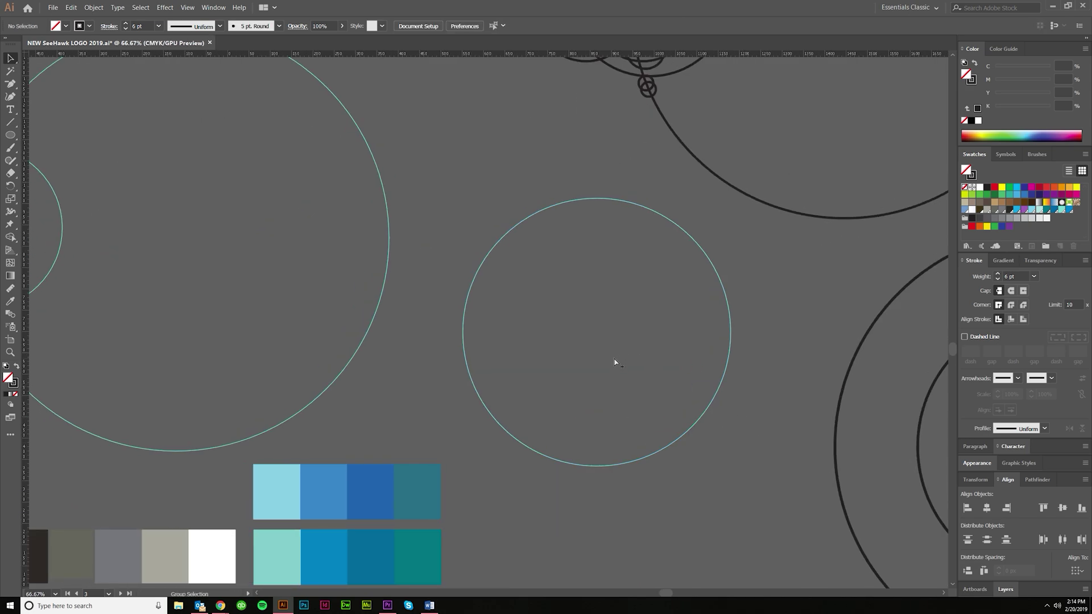
scroll(616, 362, "down", 2)
scroll(626, 385, "up", 1)
scroll(624, 380, "left", 4)
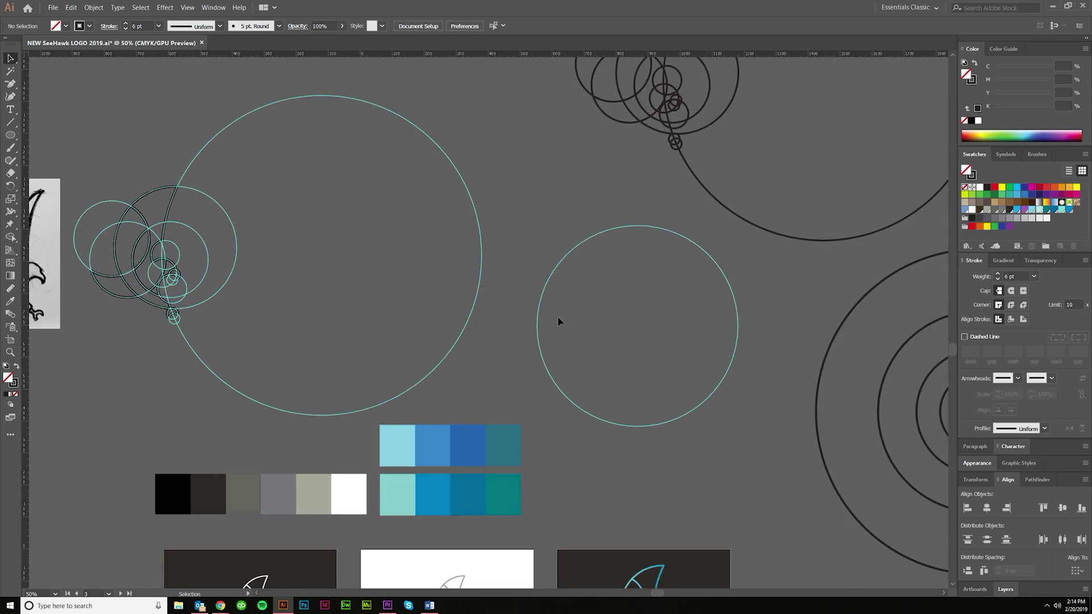
left_click_drag(520, 299, 601, 344)
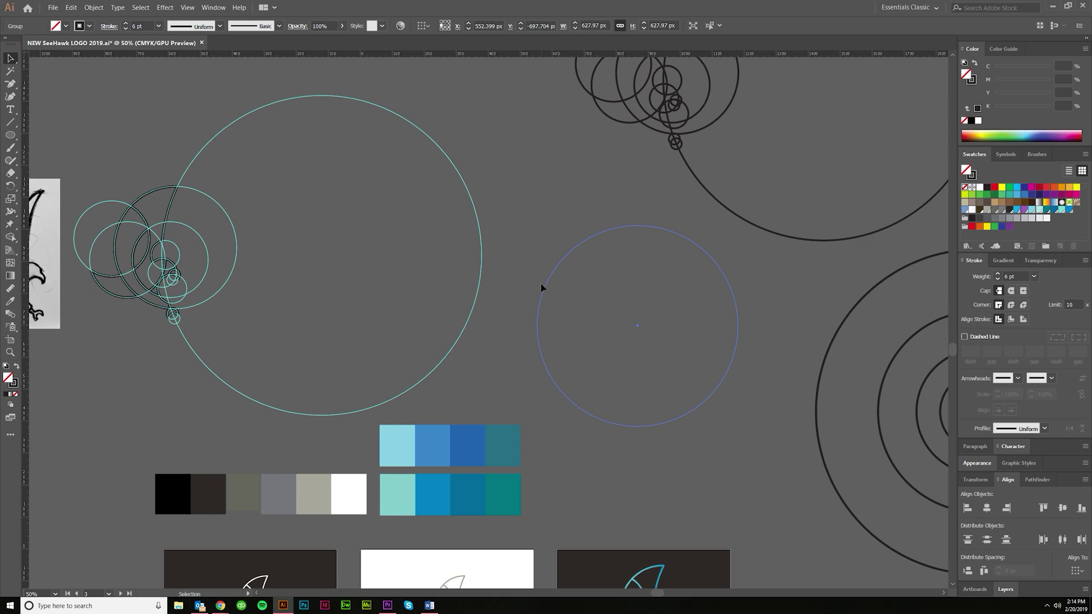
left_click_drag(546, 286, 523, 270)
Step: Try the Lock Guides toggle, and with guides unlocked nudge the copied guide circle a little further up and left
left_click(187, 8)
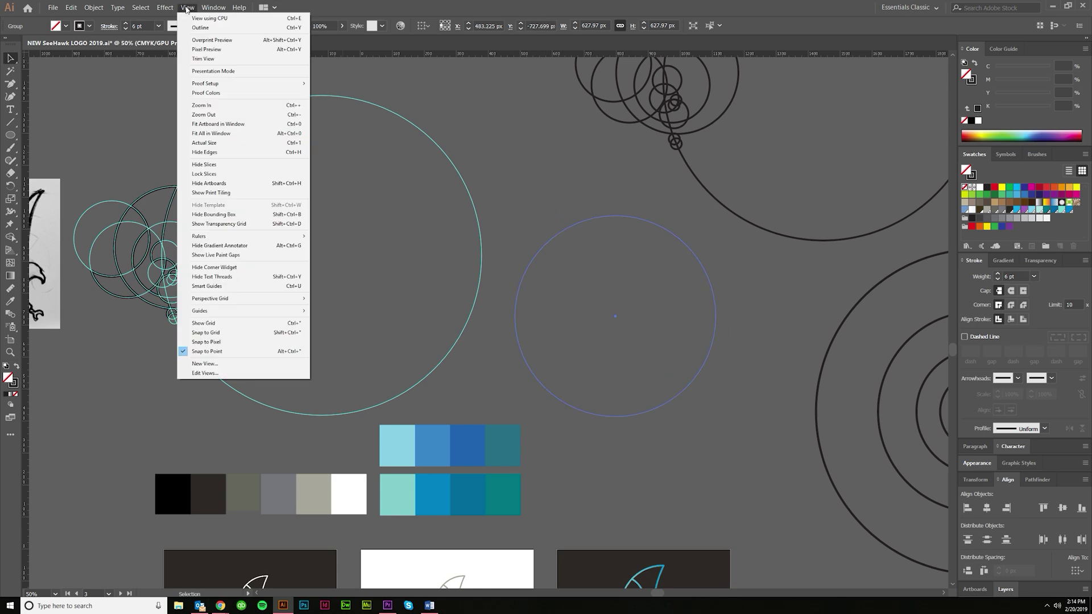
mouse_move(215, 313)
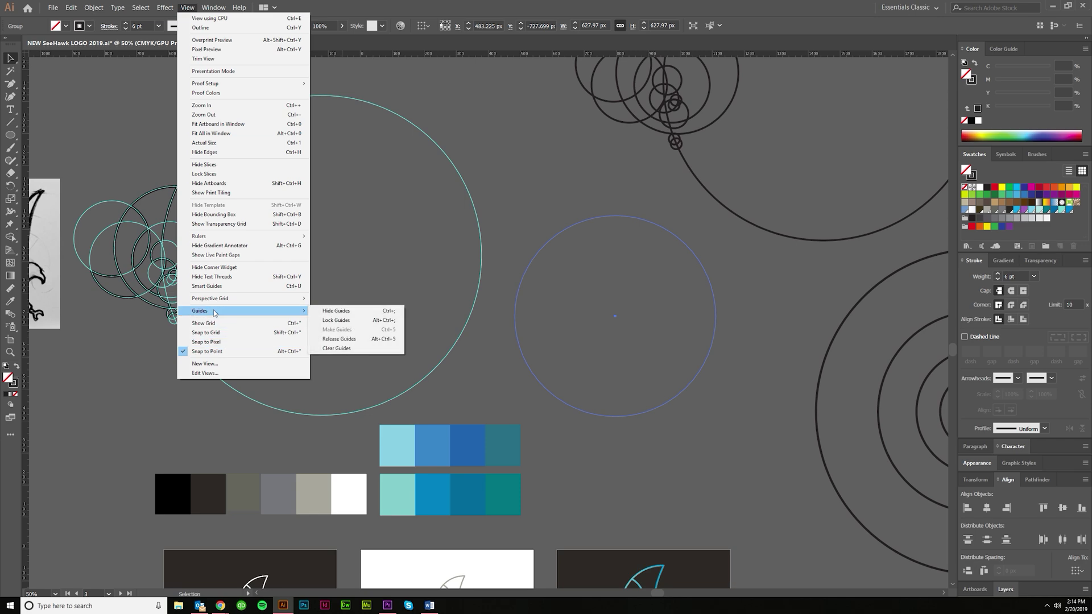
left_click(342, 320)
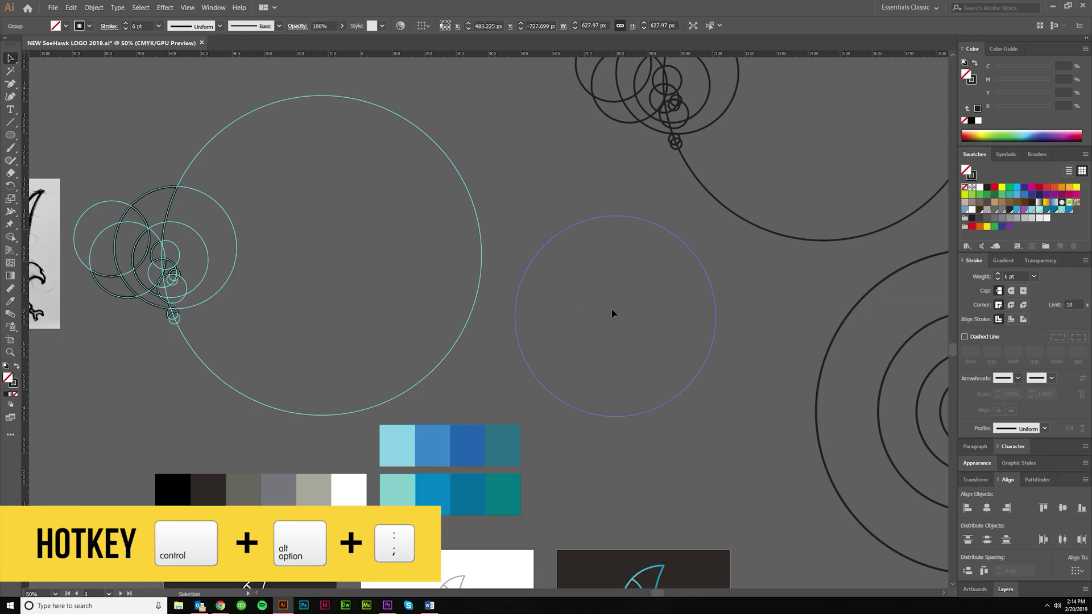
left_click(612, 314)
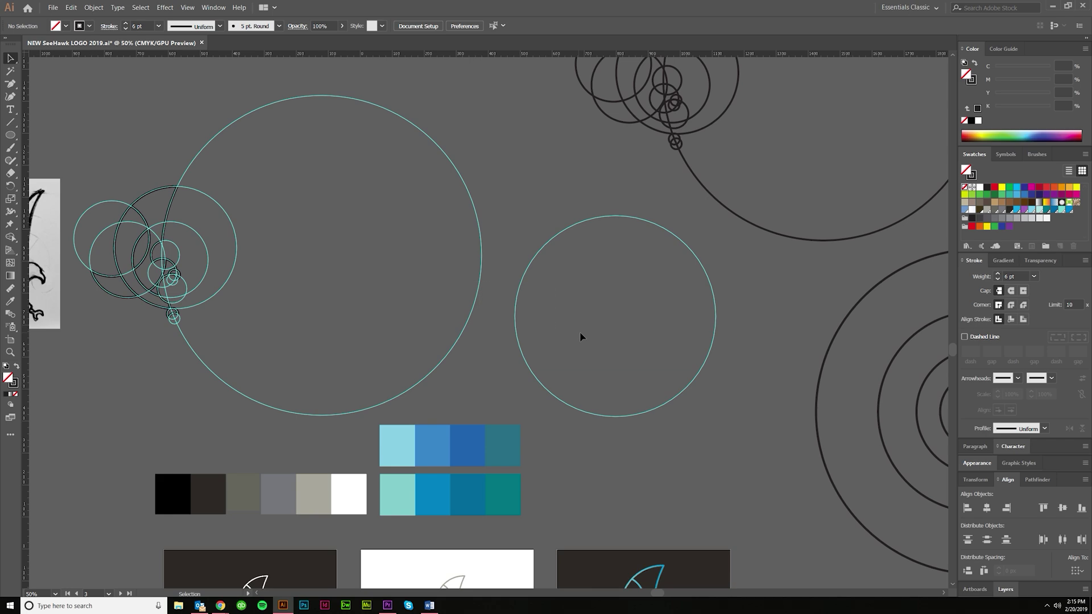
key("ctrl")
left_click(572, 293)
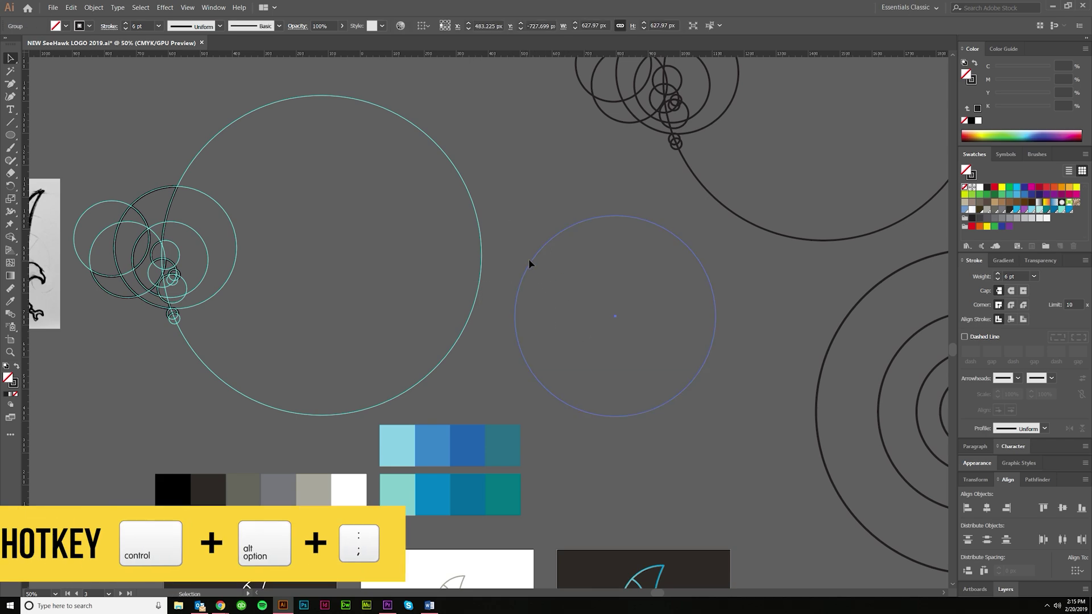
mouse_move(528, 260)
left_mouse_down()
mouse_move(505, 241)
mouse_move(521, 253)
left_mouse_up()
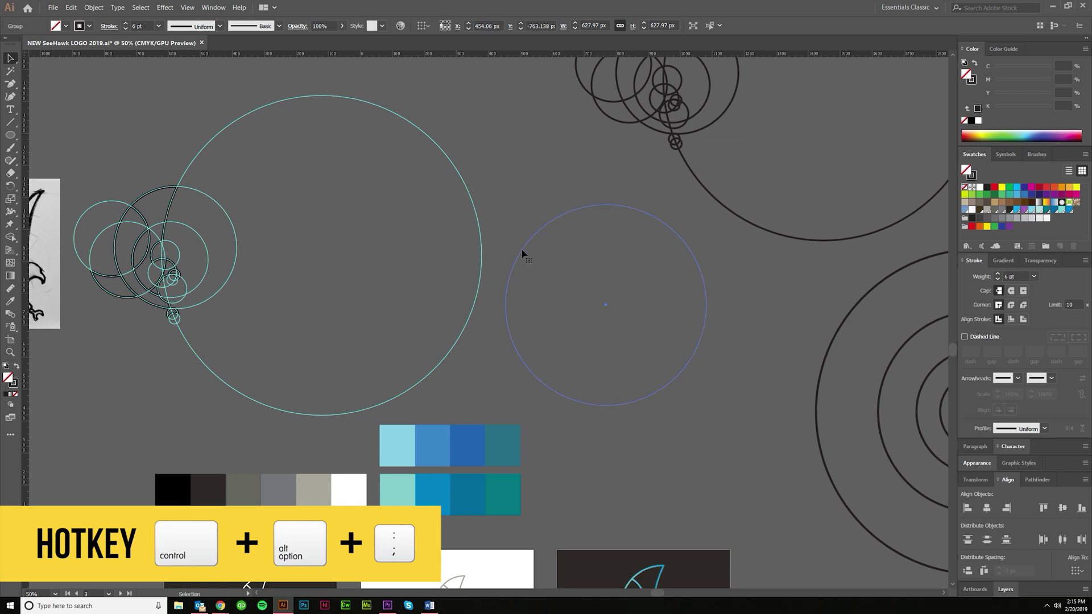
left_click(507, 242)
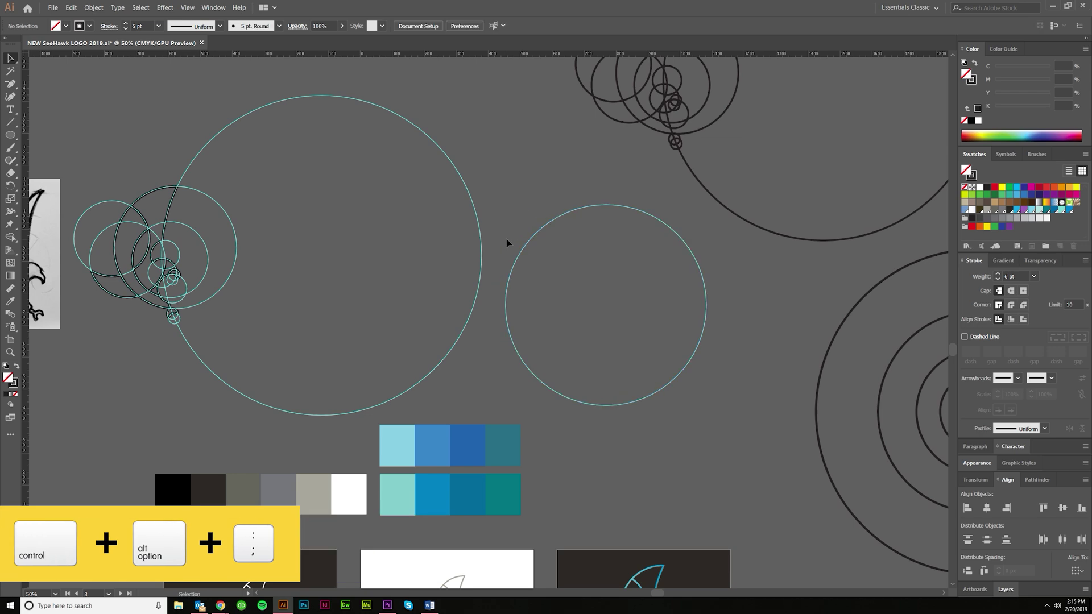
Step: Toggle the guides and outline view on the hawk to compare the finished line work with its construction circles
scroll(162, 295, "up", 3)
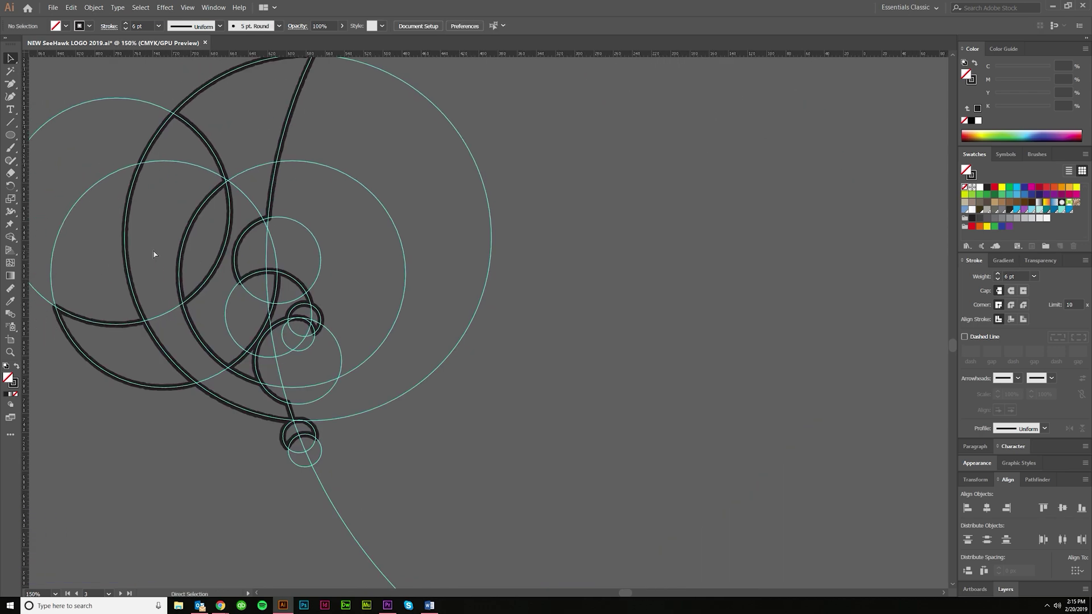
scroll(324, 302, "up", 2)
scroll(398, 318, "right", 1)
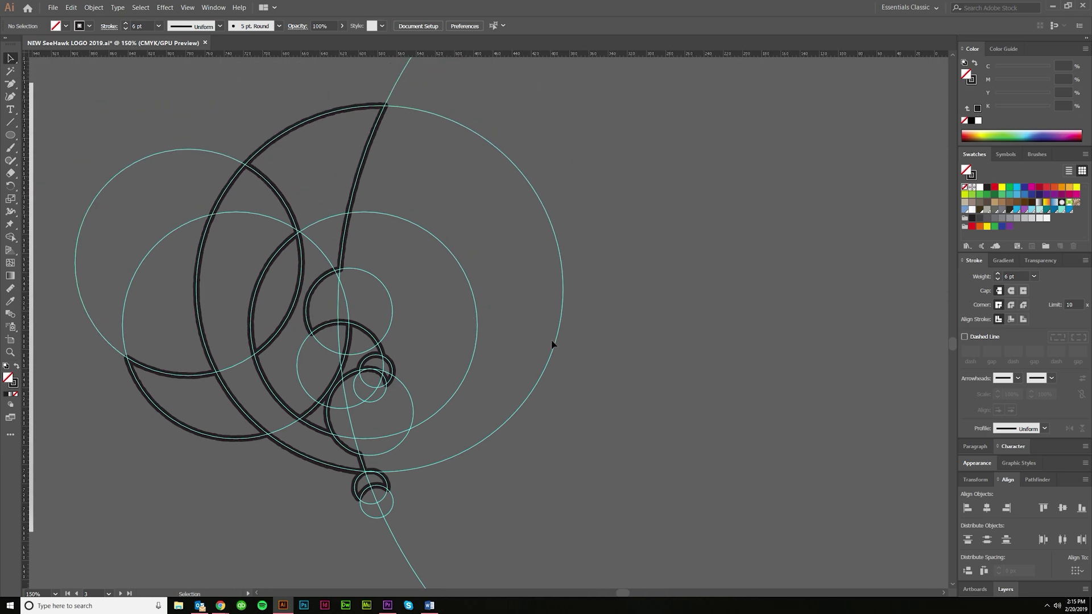
key("ctrl+semicolon")
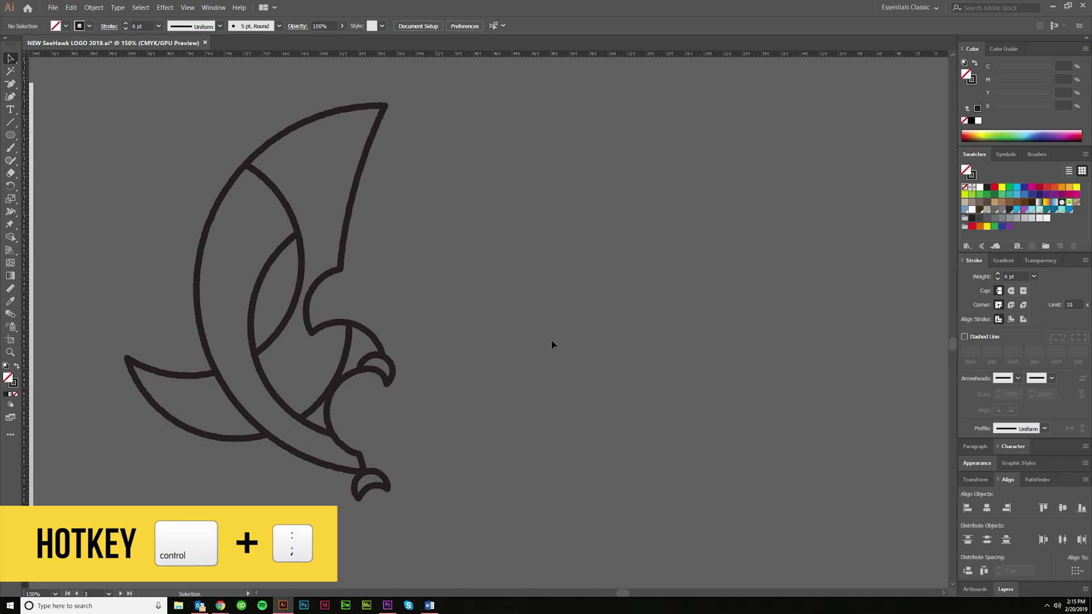
key("ctrl+semicolon")
key("ctrl+semicolon")
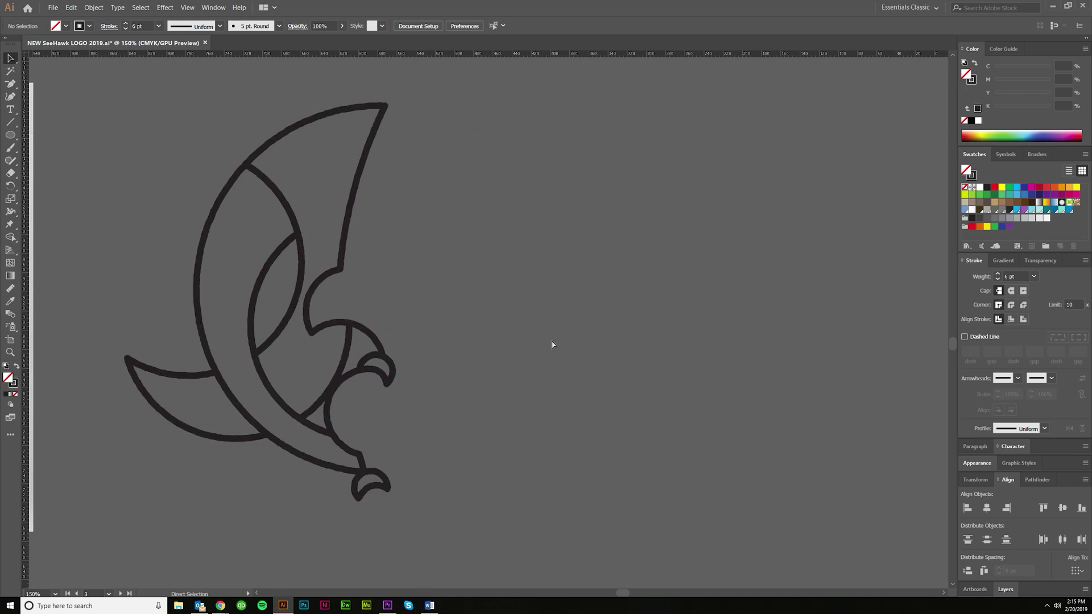
key("ctrl+semicolon")
Step: Show the guides and delete the spare guide circle between the two constructions
key("ctrl+semicolon")
key("ctrl+y")
key("ctrl+y")
scroll(544, 342, "down", 2)
left_click_drag(742, 414, 609, 412)
left_click_drag(913, 411, 576, 399)
key("ctrl+semicolon")
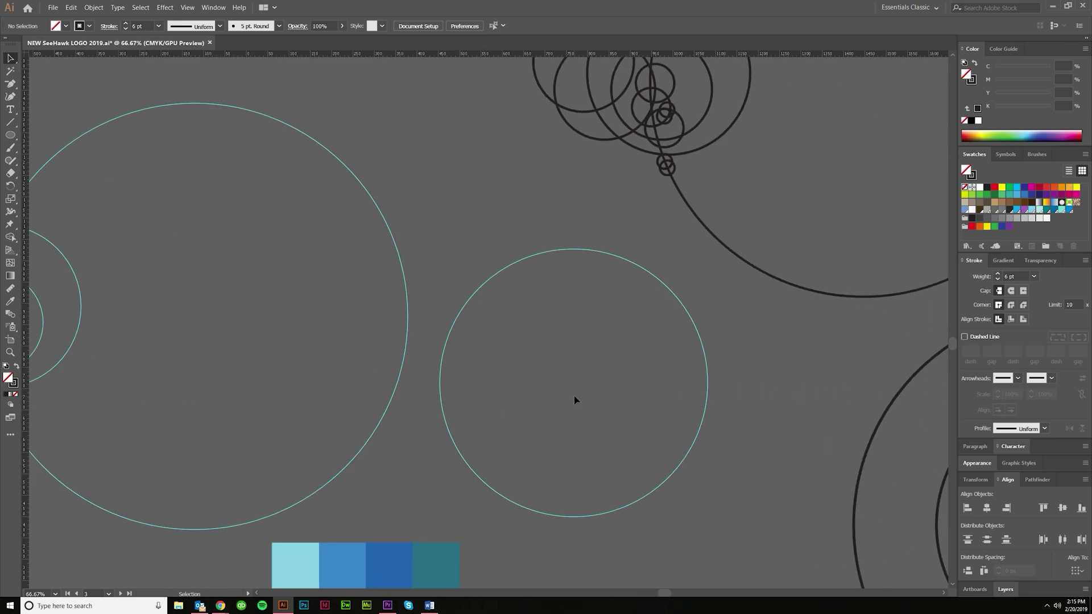
scroll(574, 387, "left", 5)
left_click(627, 250)
scroll(586, 364, "left", 3)
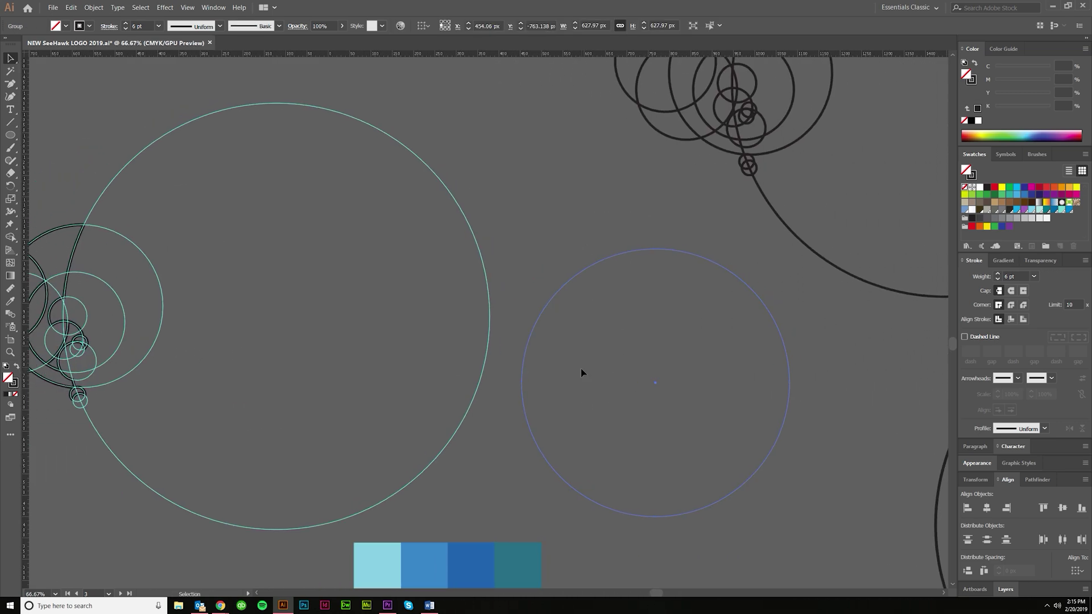
key("Delete")
Step: Move the whole black circle construction down and left, closer to the guide version
scroll(583, 373, "up", 3)
scroll(583, 373, "down", 4)
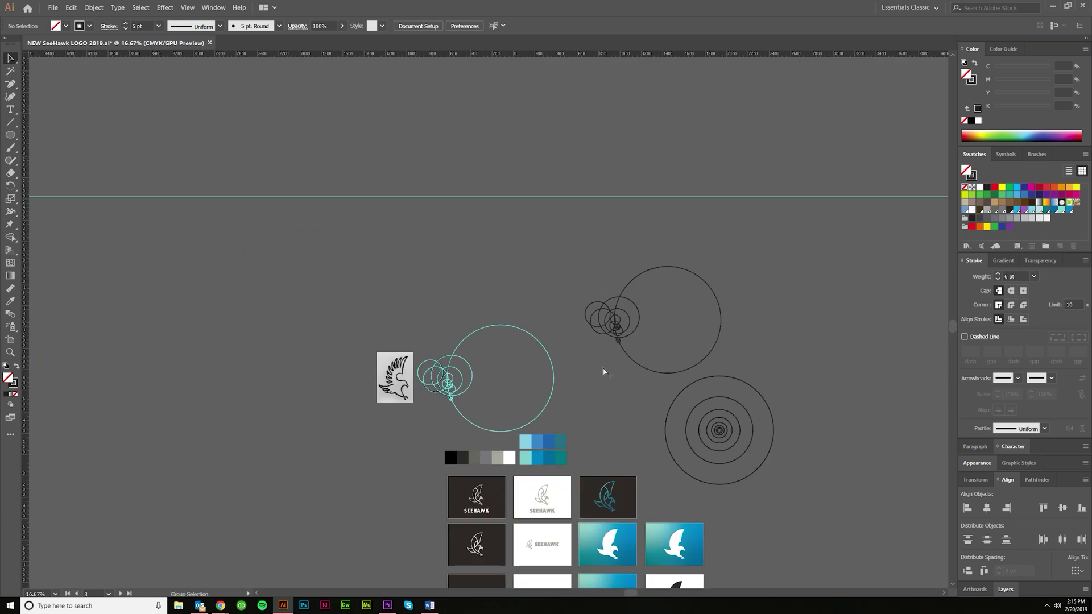
scroll(604, 372, "up", 3)
scroll(170, 401, "up", 1)
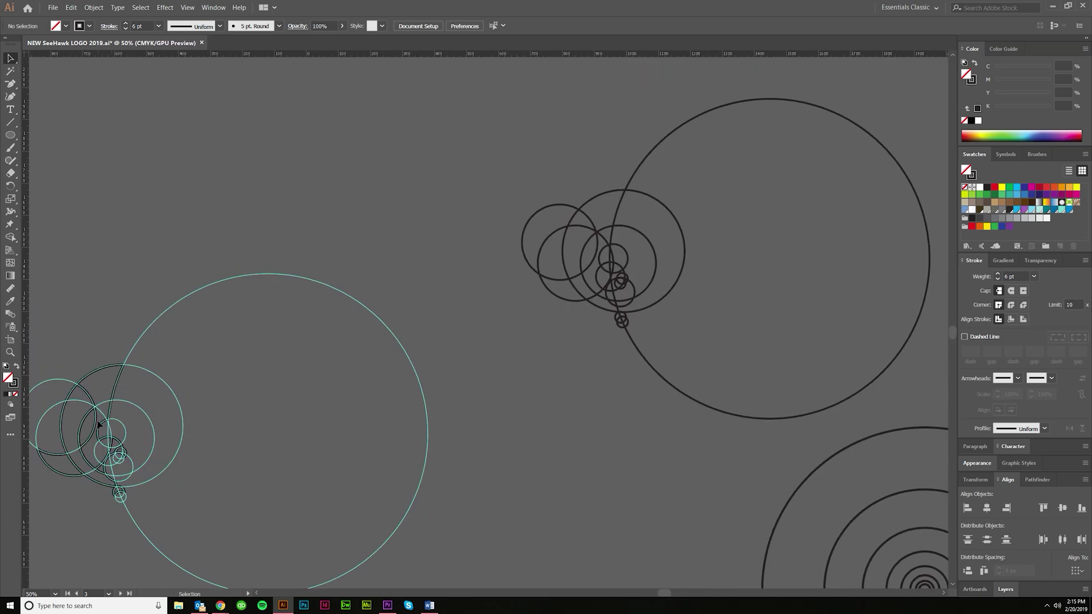
scroll(129, 430, "left", 2)
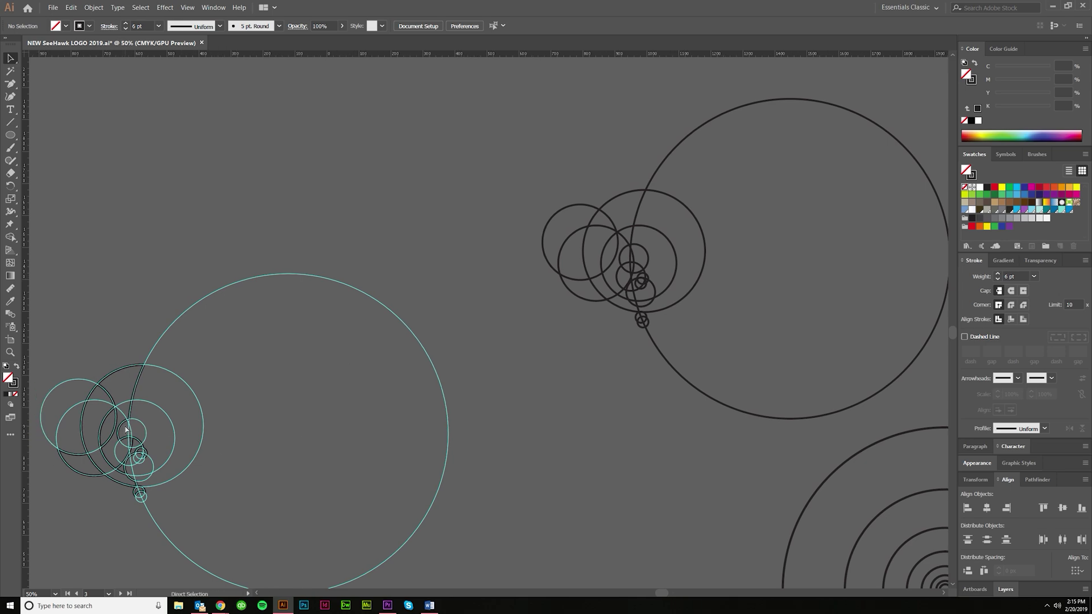
scroll(521, 317, "down", 3)
scroll(520, 318, "right", 4)
left_click_drag(482, 169, 697, 330)
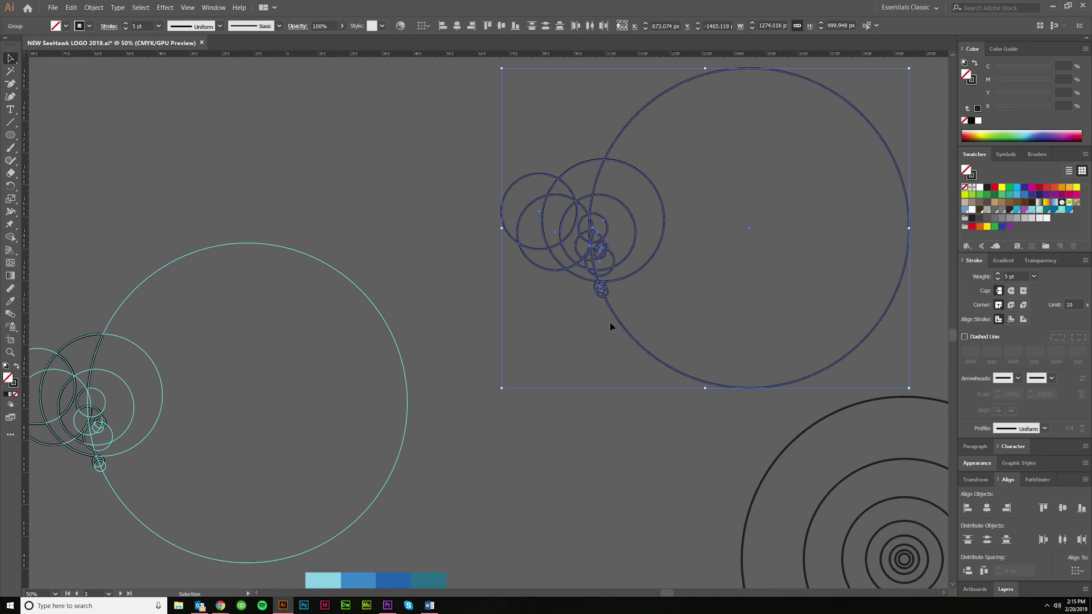
left_click_drag(614, 316, 553, 351)
left_click(541, 419)
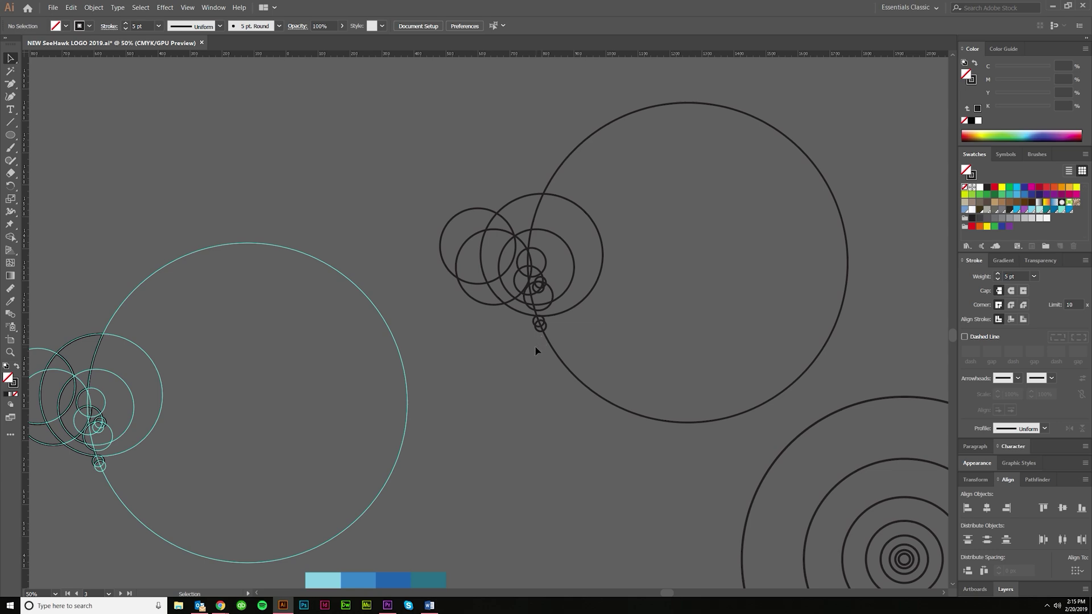
Step: Try moving the largest guide circle away from the hawk outline, and restore its original position
scroll(435, 349, "left", 1)
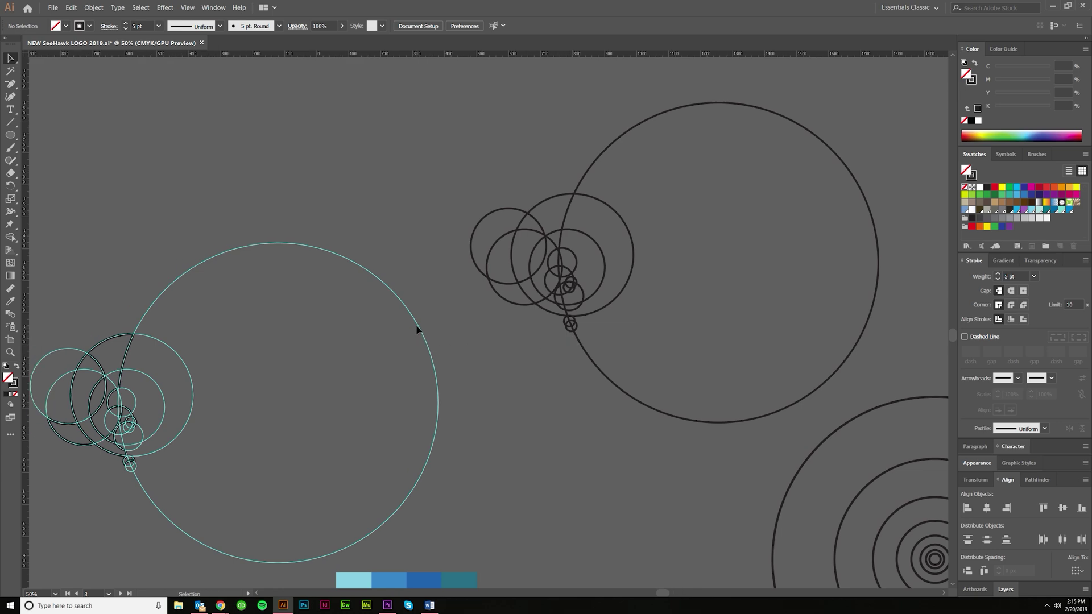
mouse_move(420, 330)
left_mouse_down()
mouse_move(472, 349)
mouse_move(660, 350)
left_mouse_up()
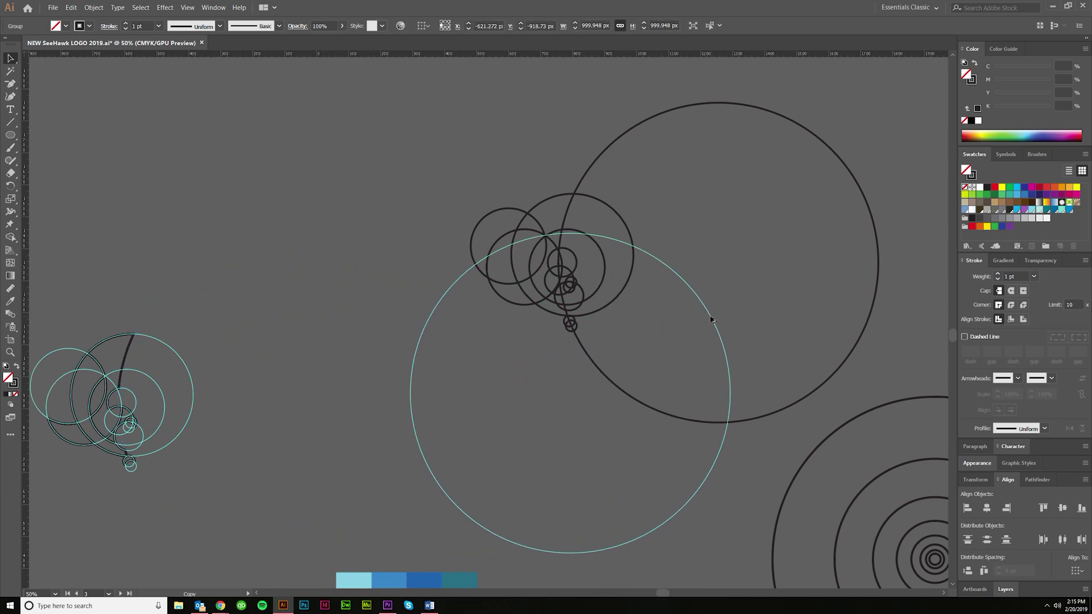
left_click_drag(711, 320, 422, 312)
scroll(422, 312, "down", 3)
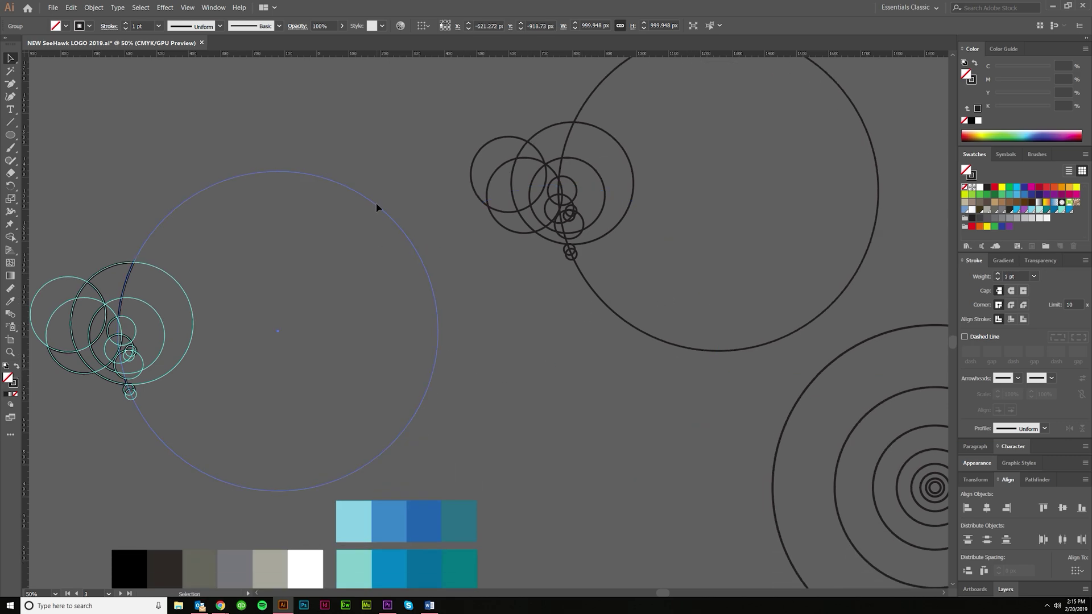
left_click(402, 186)
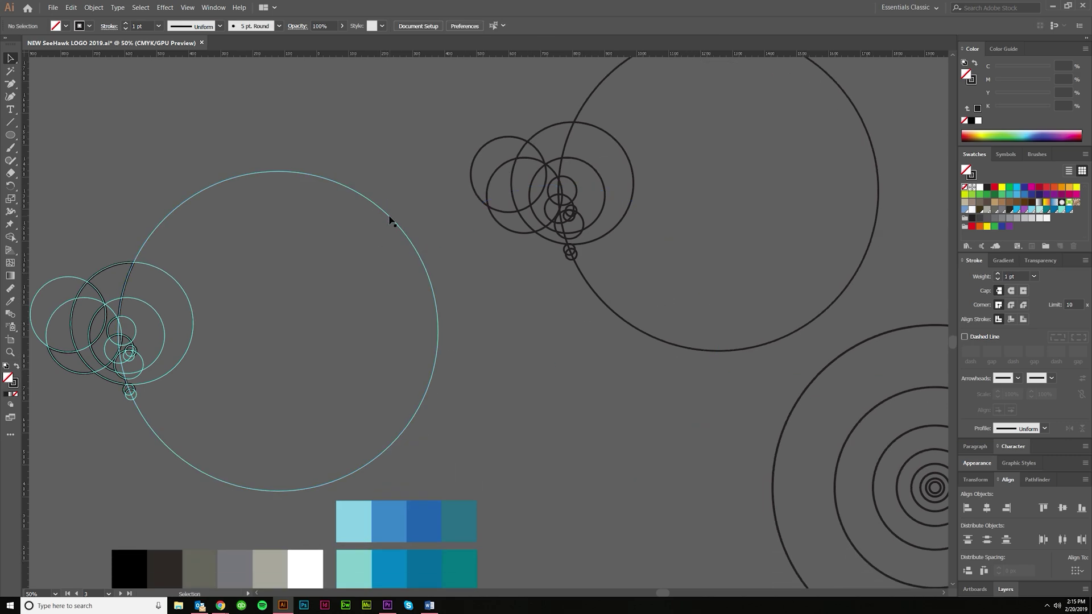
Step: Release the largest guide circle into a regular editable path
left_click(389, 221)
left_click(405, 201)
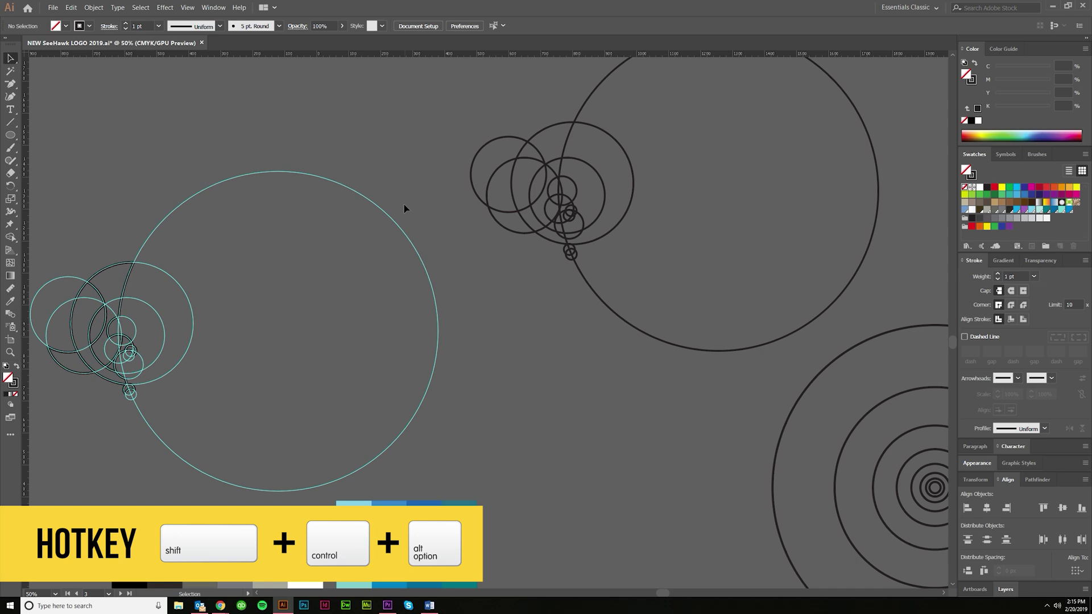
double_click(403, 235, "ctrl+alt+shift")
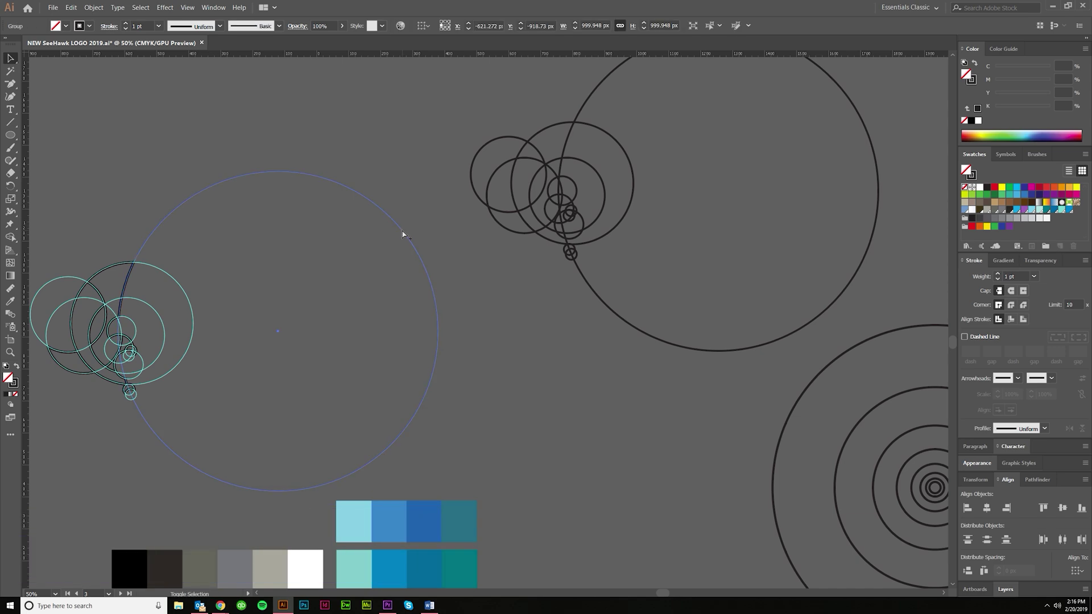
left_click(483, 335)
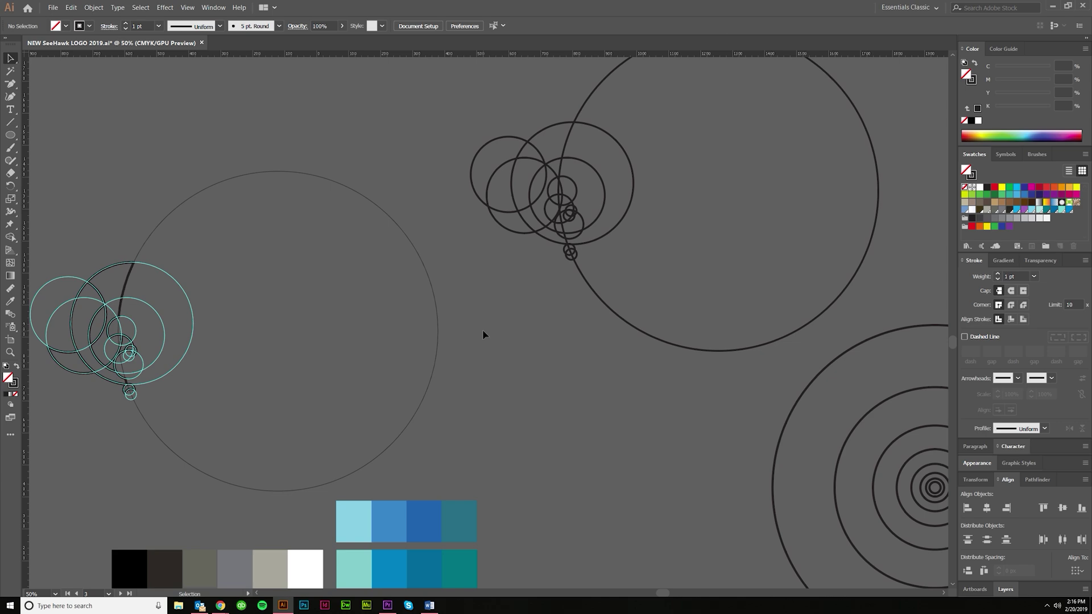
Step: Try moving the released circle, undo the move, and set its stroke weight to 20 pt
left_click(437, 327)
left_click_drag(438, 324, 526, 291)
key("ctrl+z")
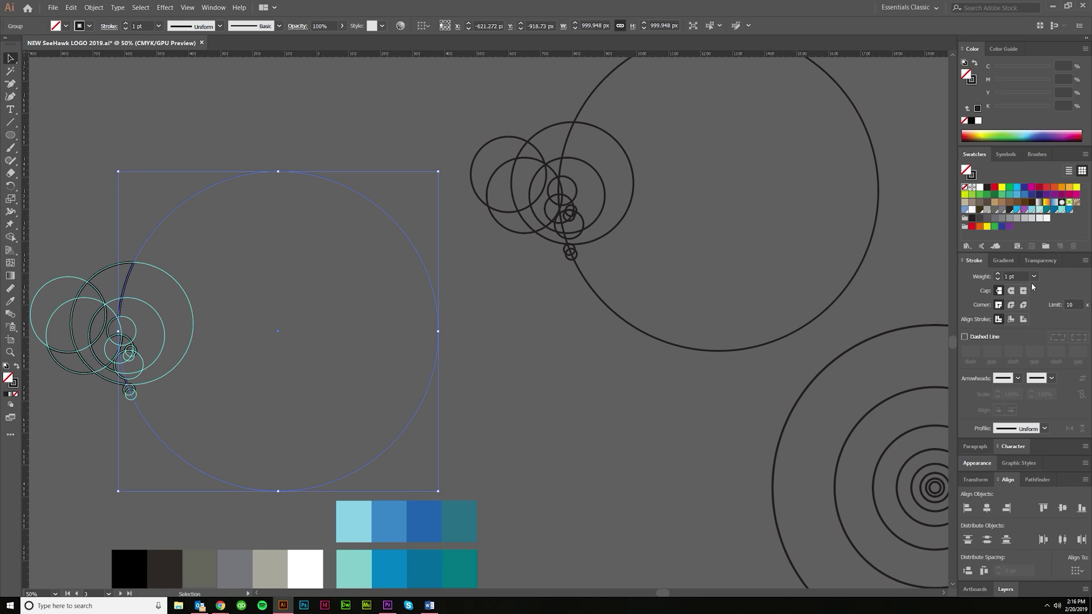
left_click(1015, 276)
type("20")
key("Return")
type("x")
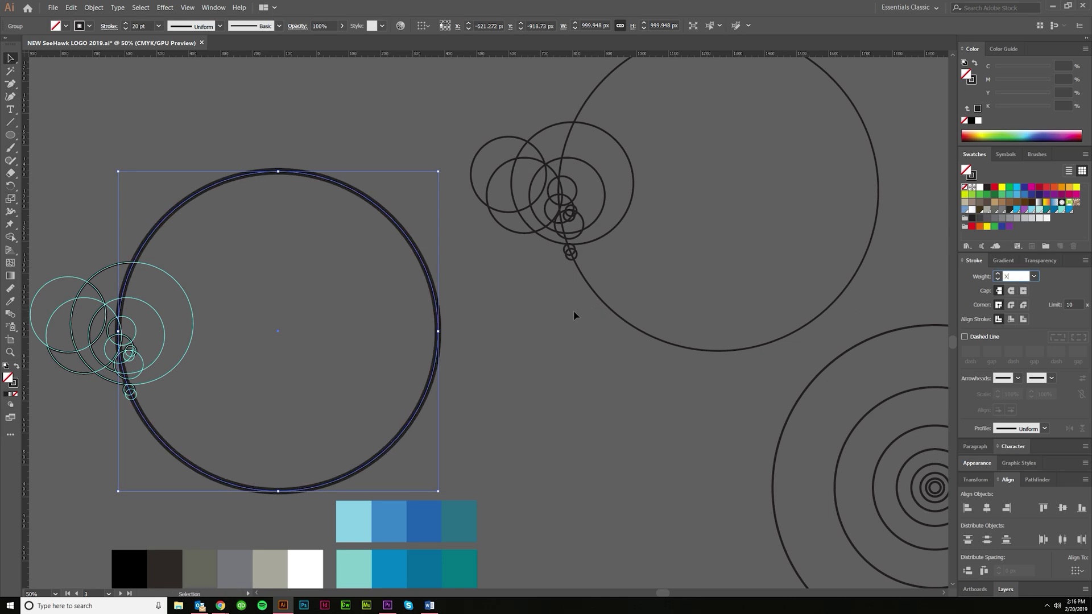
left_click(518, 363)
Step: Swap the released circle's stroke and fill so it becomes a solid black disc
left_click(438, 322)
key("shift+x")
left_click(460, 374)
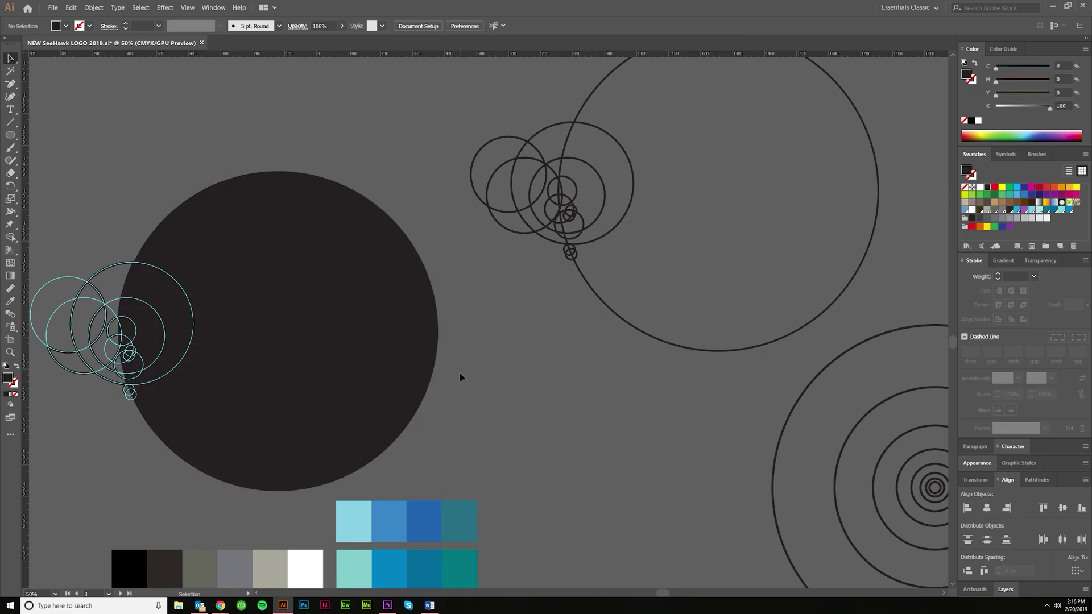
Step: Swap the black fill back to the stroke and undo the circle's changes until it is a guide again
scroll(461, 378, "left", 1)
left_click(341, 369)
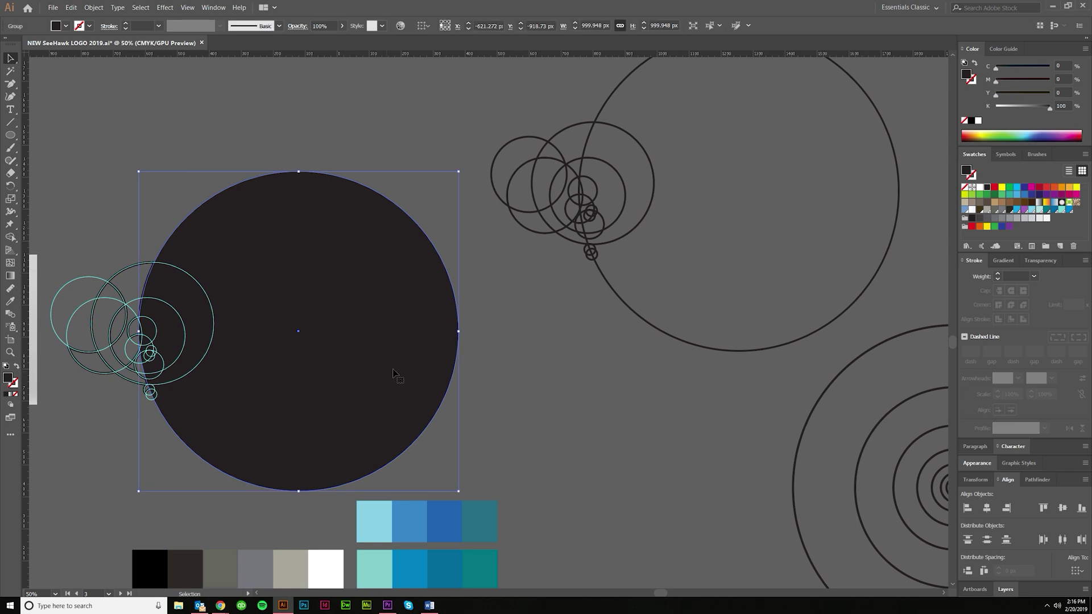
key("shift+x")
key("v")
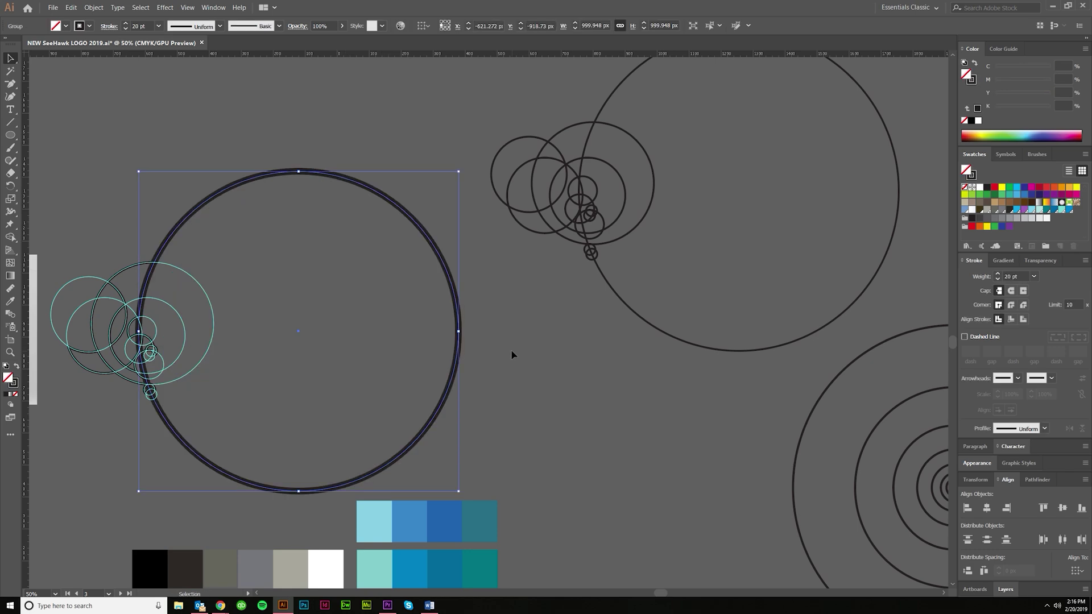
left_click(493, 352)
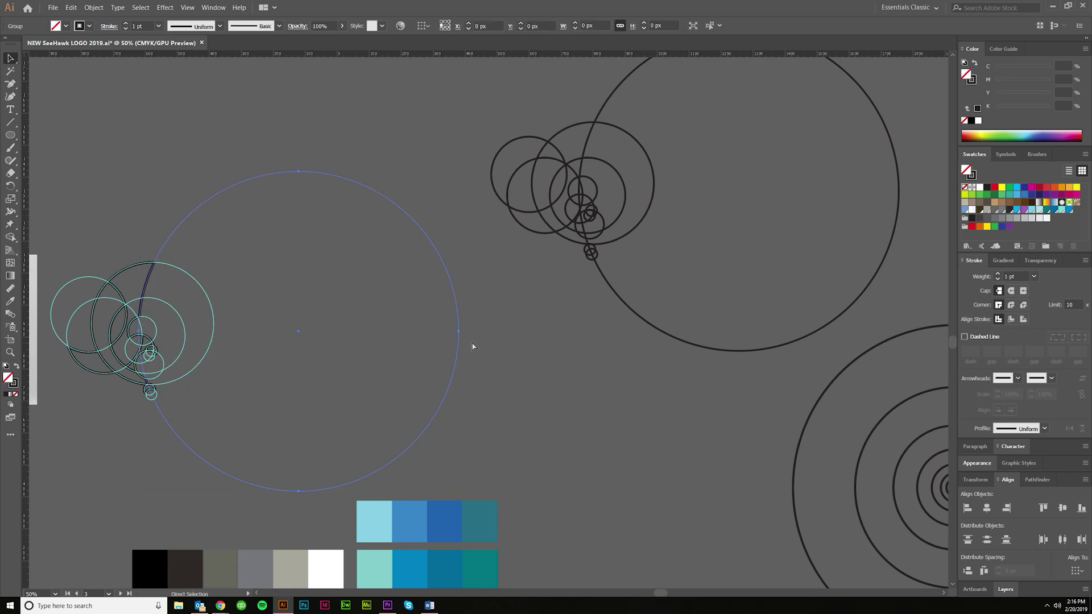
scroll(472, 339, "up", 1)
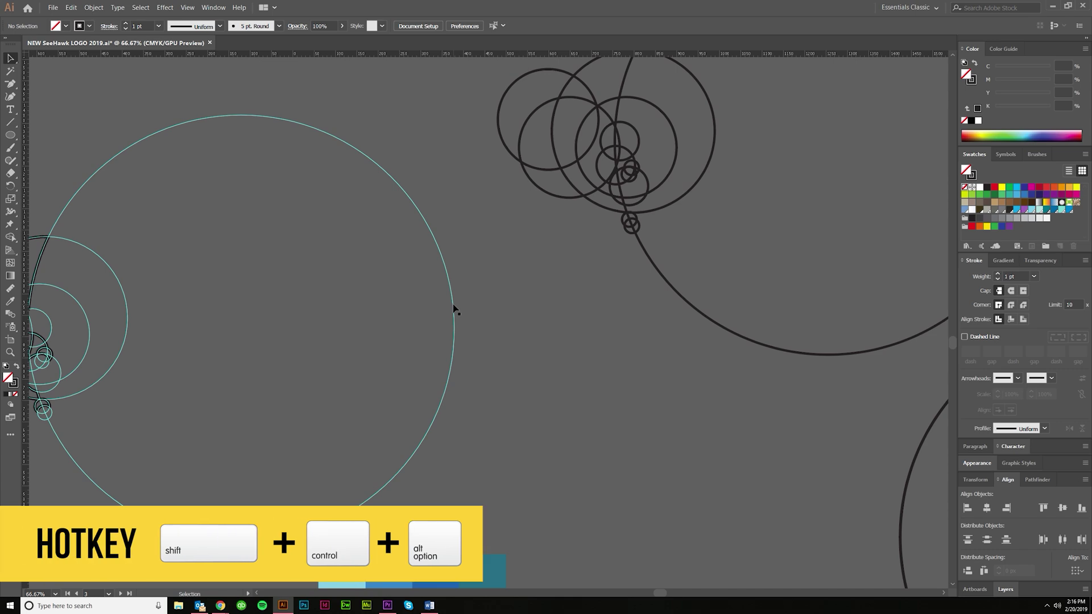
Step: Release the largest guide circle into a regular path and select it
double_click(453, 305, "ctrl+alt+shift")
left_click(471, 345)
left_click_drag(470, 347, 403, 321)
left_click(523, 367)
scroll(520, 367, "left", 1)
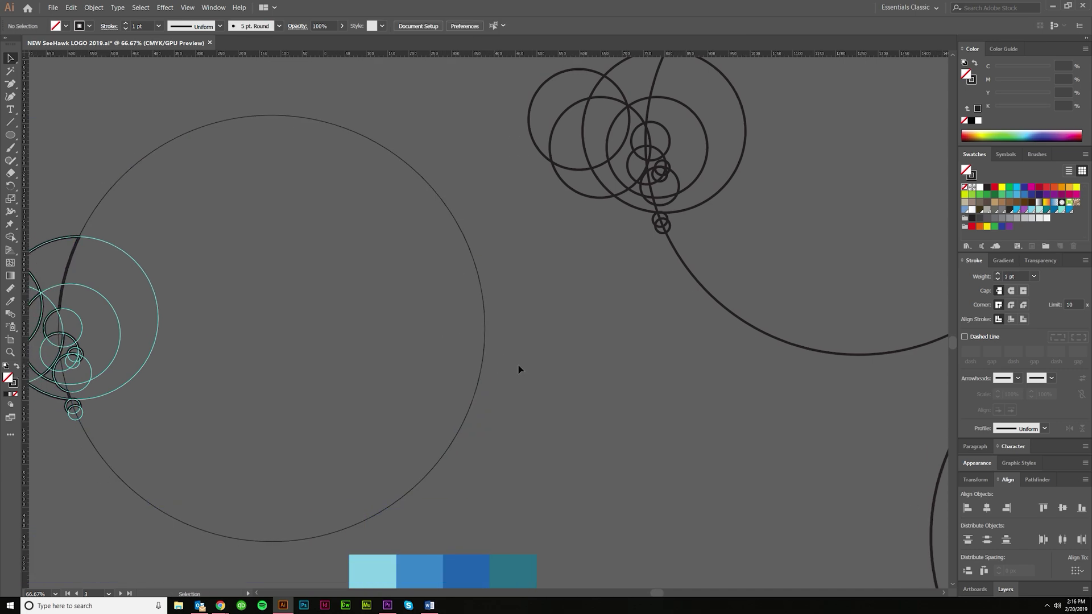
left_click(484, 350)
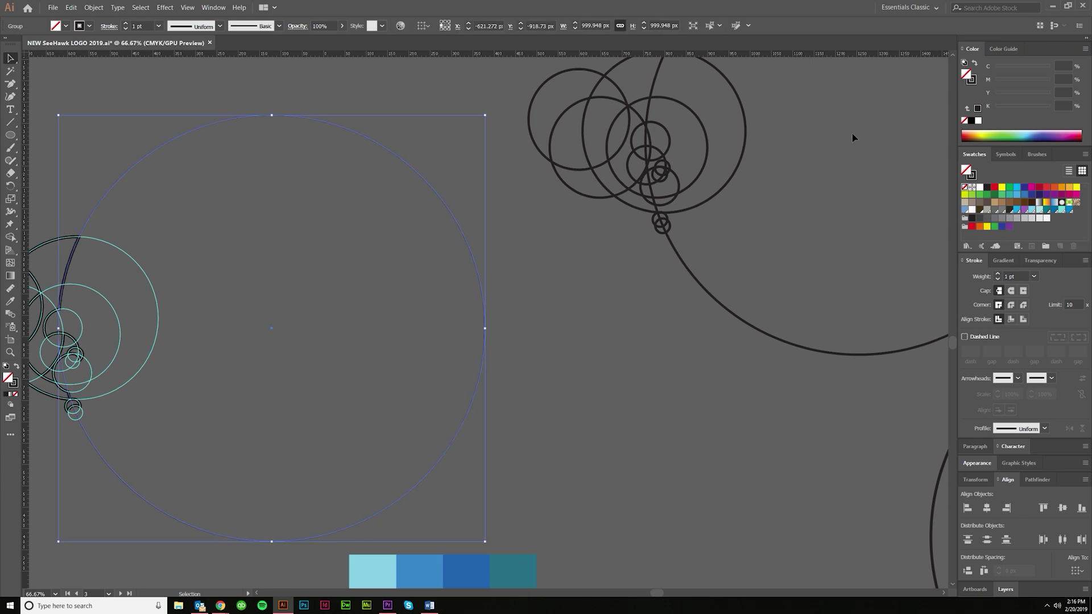
Step: Try swapping the released circle's stroke and fill to make a solid black disc, and undo each swap
left_click(537, 364)
left_click(453, 324)
key("shift+x")
left_click(550, 330)
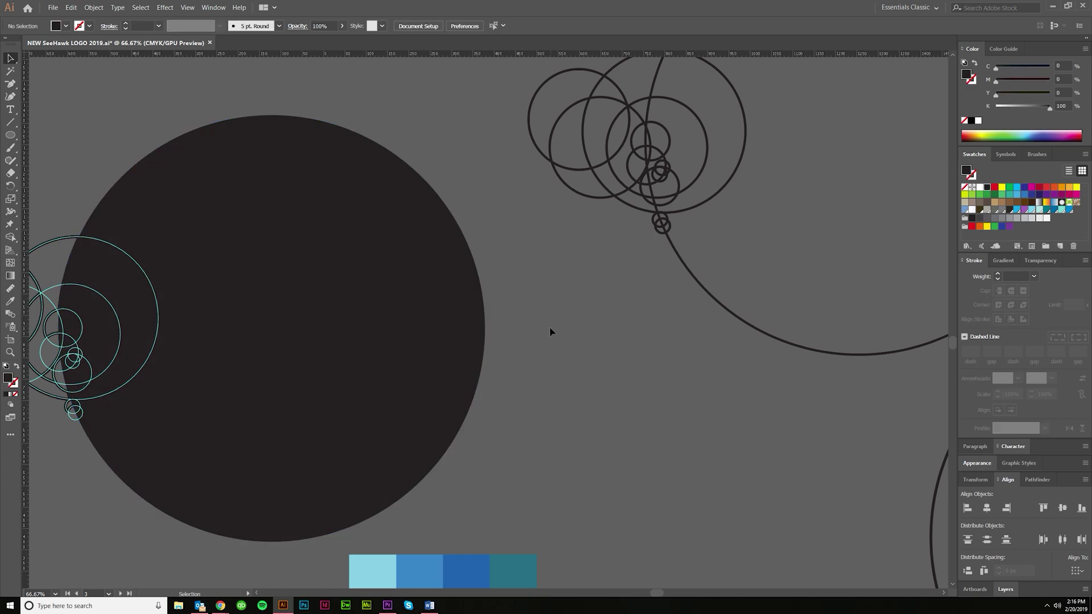
key("ctrl+z")
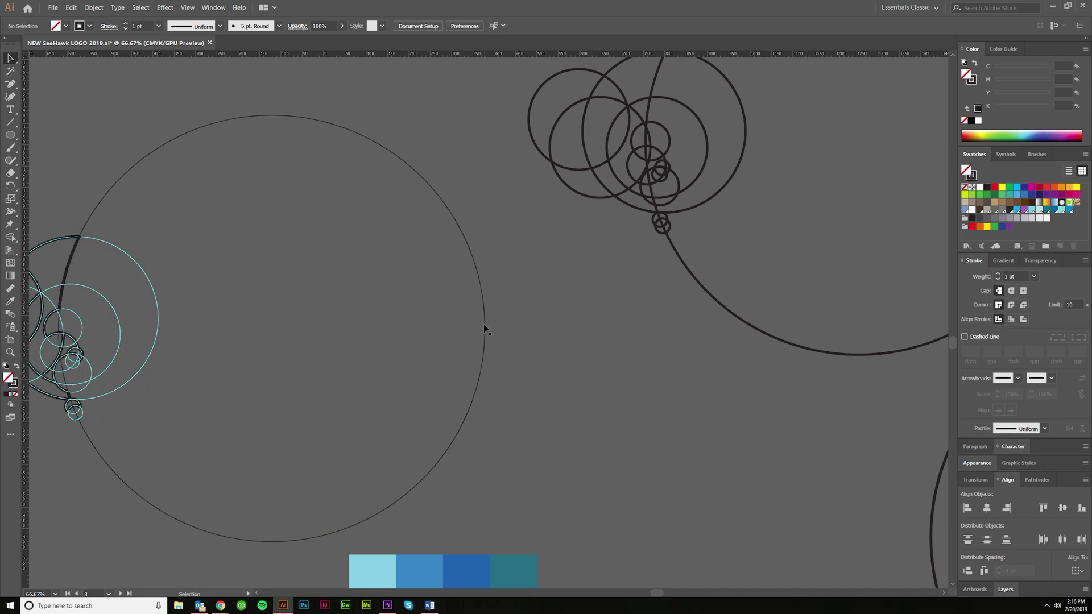
left_click(485, 329)
key("shift+x")
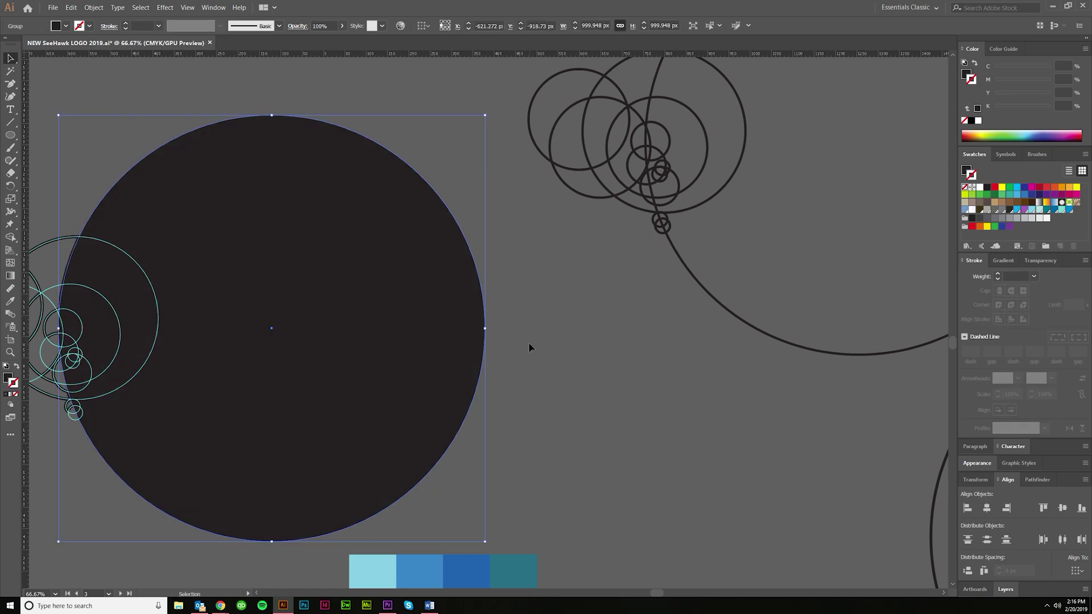
left_click(529, 348)
key("ctrl+z")
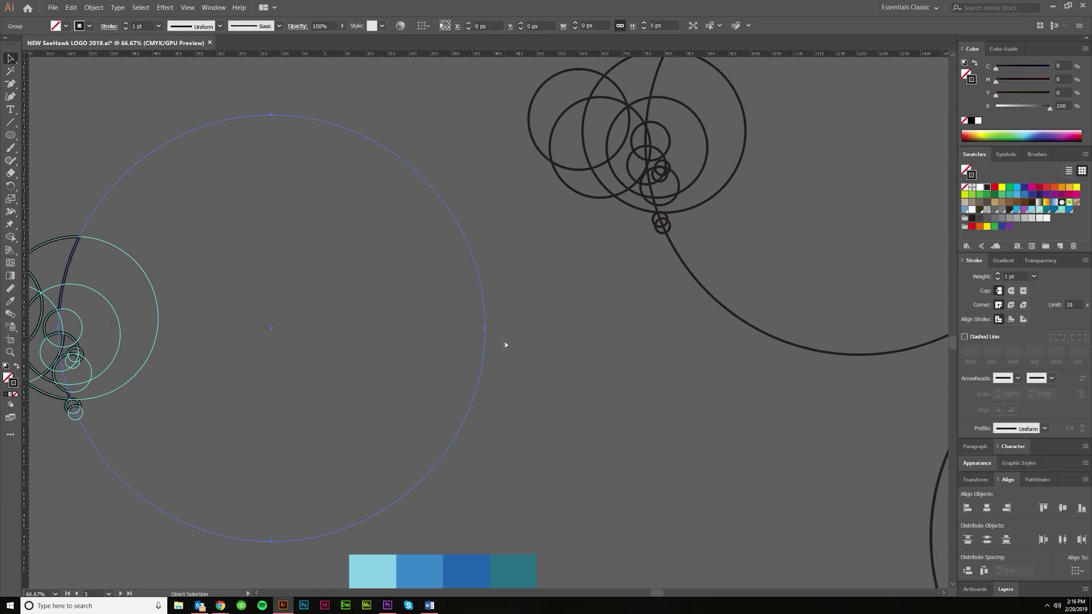
Step: Convert the large circle back into a guide and deselect it
key("ctrl+5")
scroll(495, 355, "right", 1)
left_click_drag(493, 355, 351, 287)
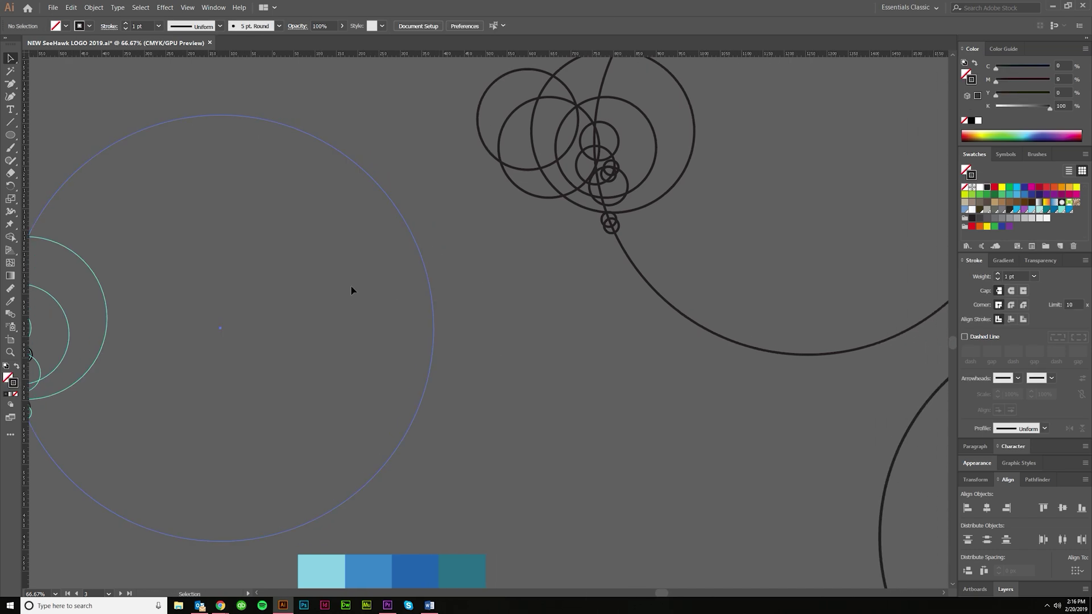
left_click(475, 317)
Step: Select the duplicate overlapping circle group made of 5 pt strokes and activate the Shape Builder tool
scroll(475, 317, "right", 5)
scroll(466, 319, "up", 1)
scroll(312, 331, "left", 1)
scroll(312, 331, "left", 4)
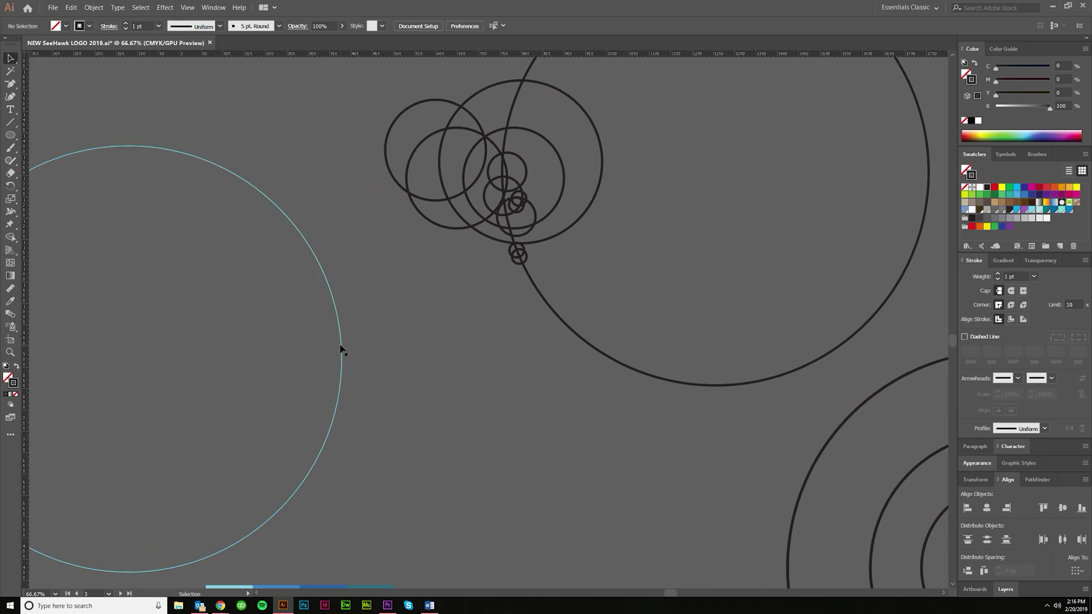
scroll(410, 341, "right", 3)
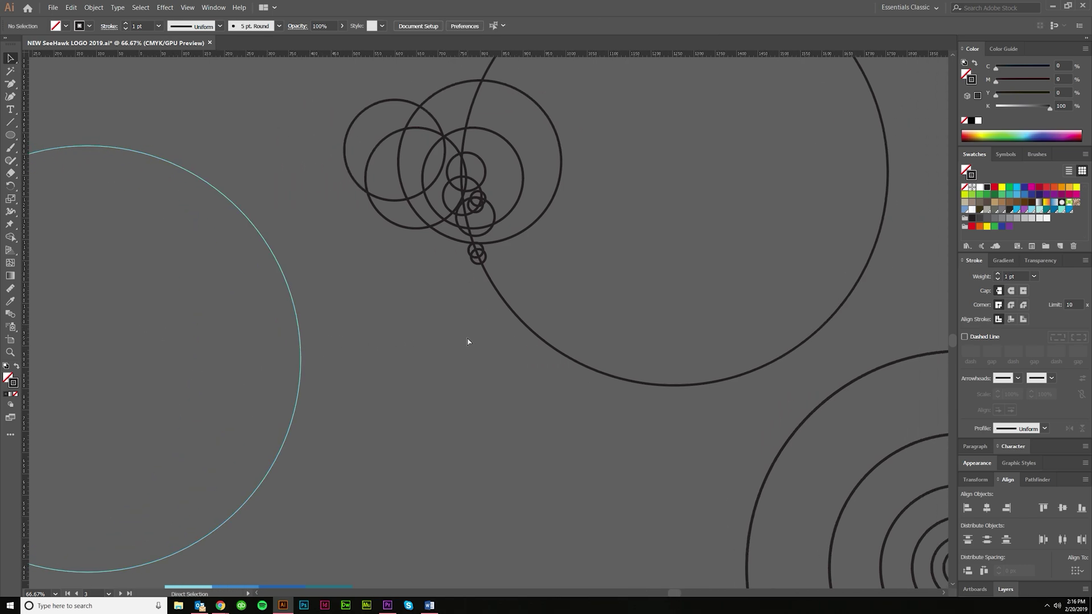
scroll(455, 318, "up", 3)
left_click(365, 221)
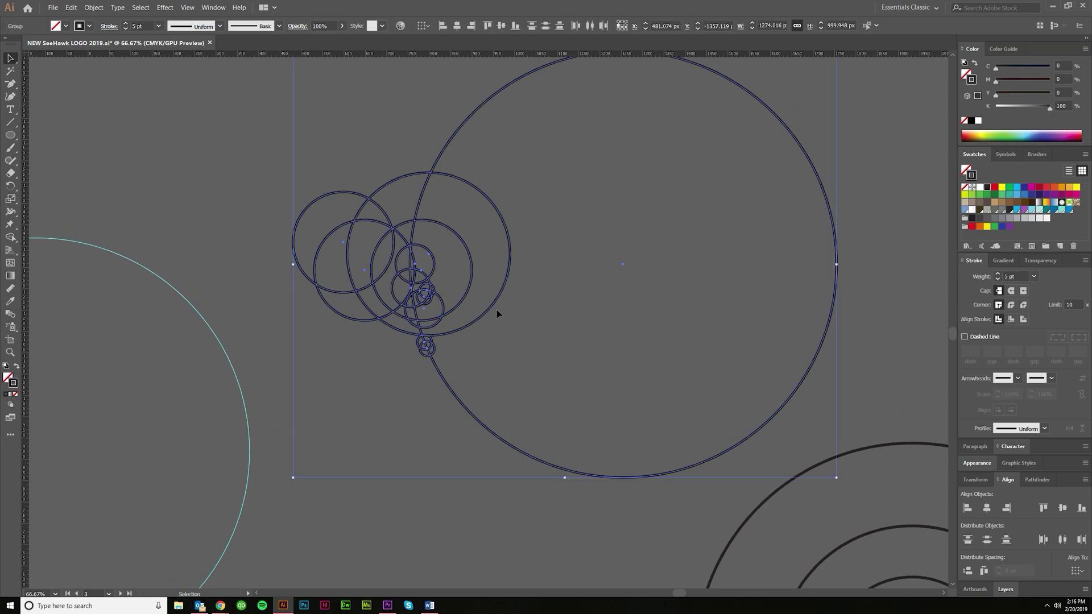
scroll(497, 312, "up", 1)
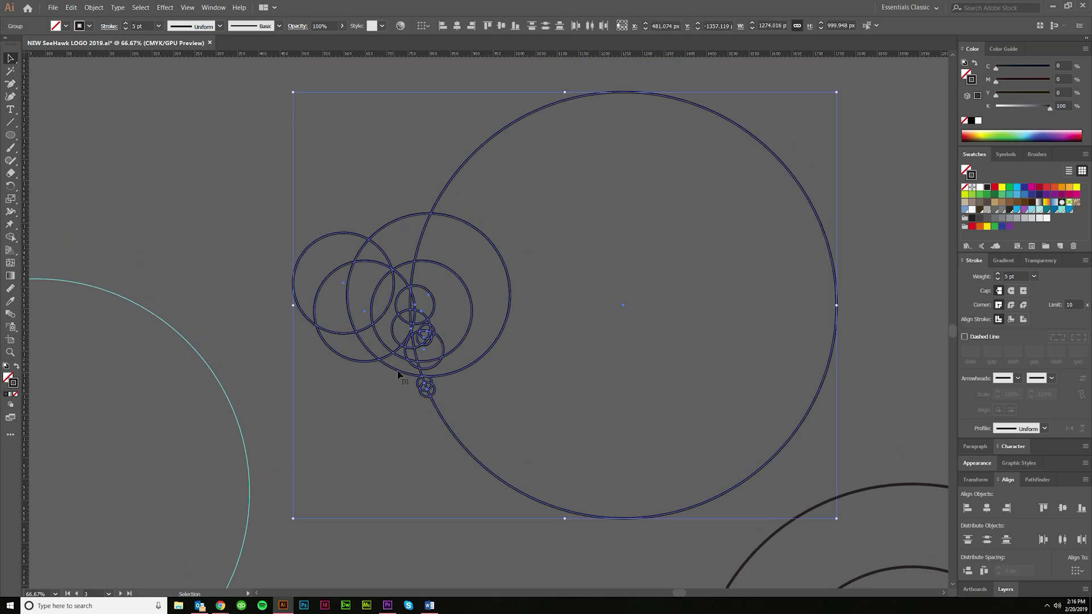
scroll(421, 405, "up", 1)
scroll(400, 381, "down", 1)
scroll(399, 382, "up", 1)
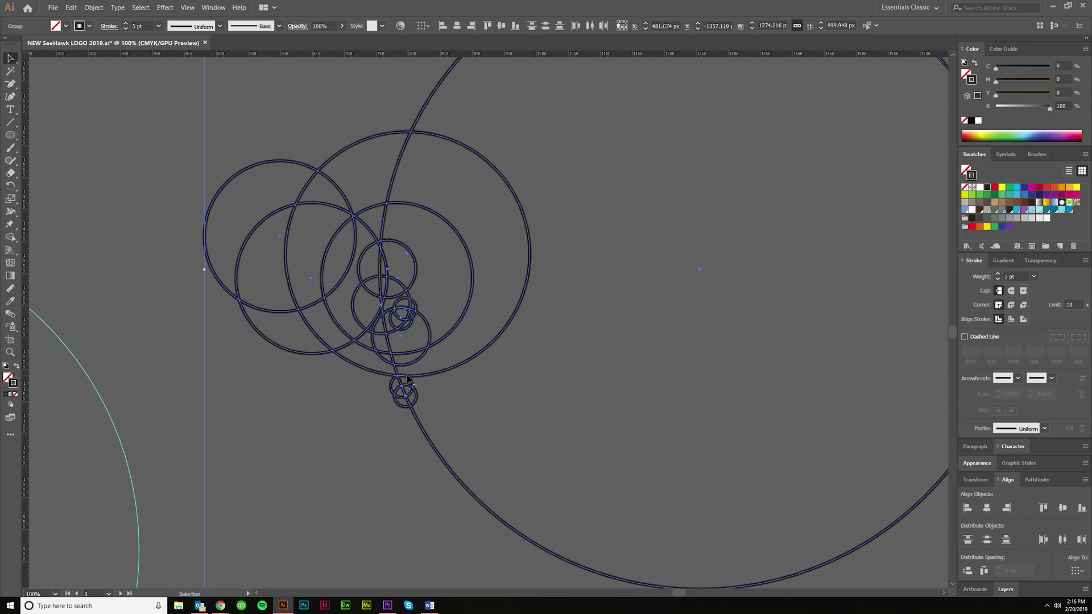
left_click(1034, 481)
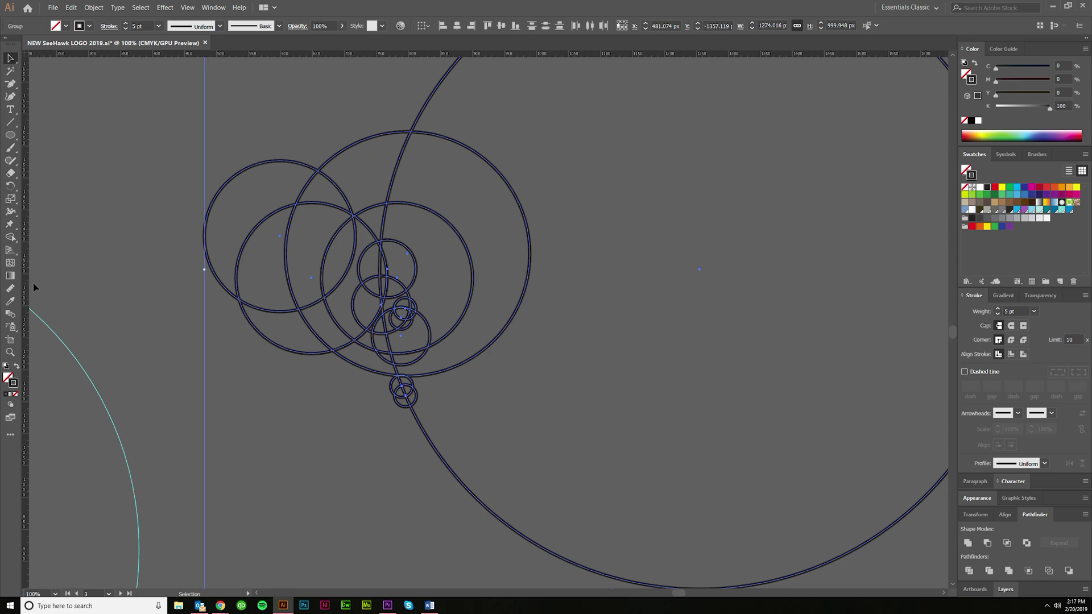
left_click(11, 239)
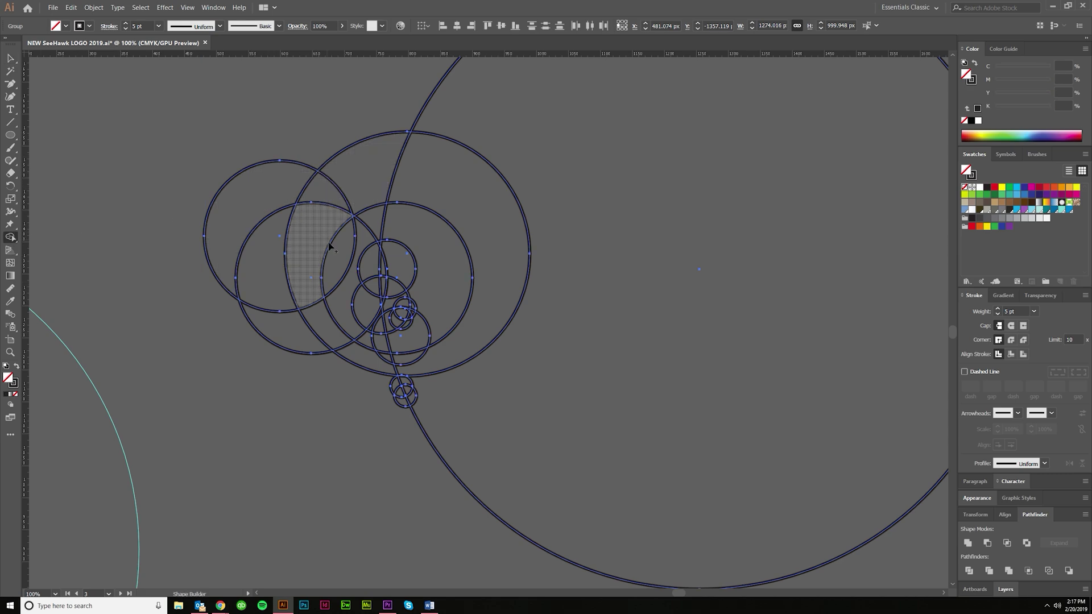
Step: Remove the largest circle and the circle portions lying inside it with Shape Builder, leaving the wing's curved inner edge
left_click_drag(331, 251, 314, 235)
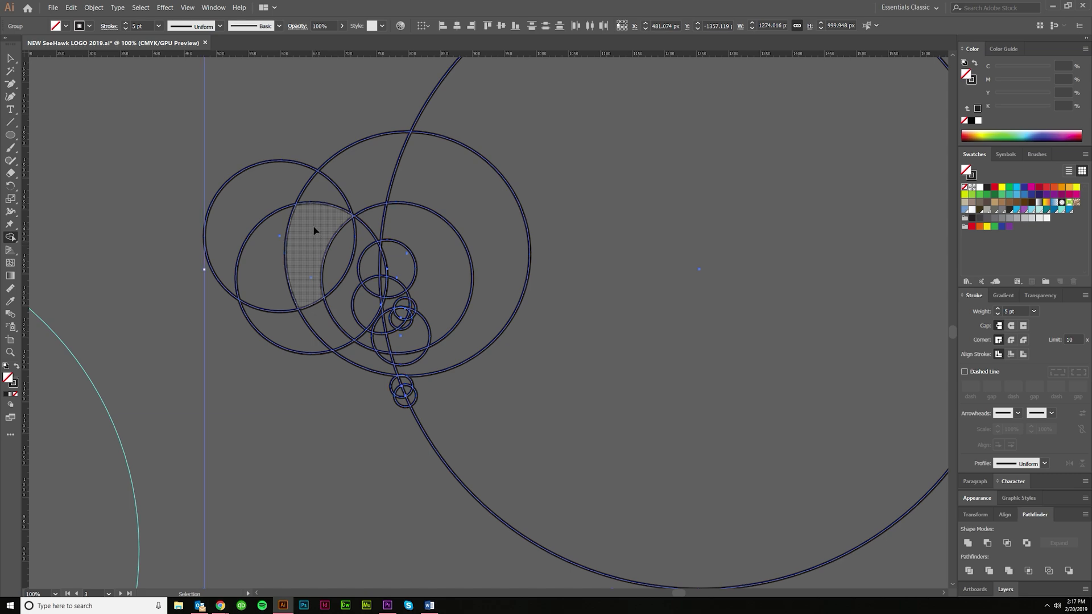
scroll(314, 228, "left", 5)
scroll(325, 234, "down", 2)
scroll(327, 236, "left", 3)
scroll(327, 243, "left", 3)
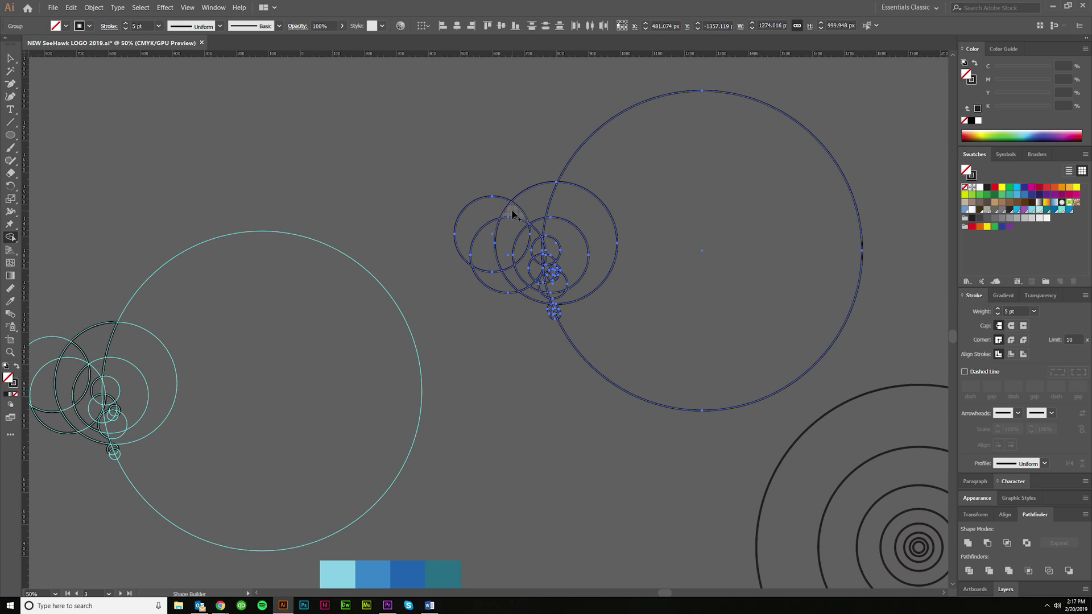
left_click(508, 236)
left_click_drag(560, 157, 591, 219)
left_click_drag(606, 276, 579, 260)
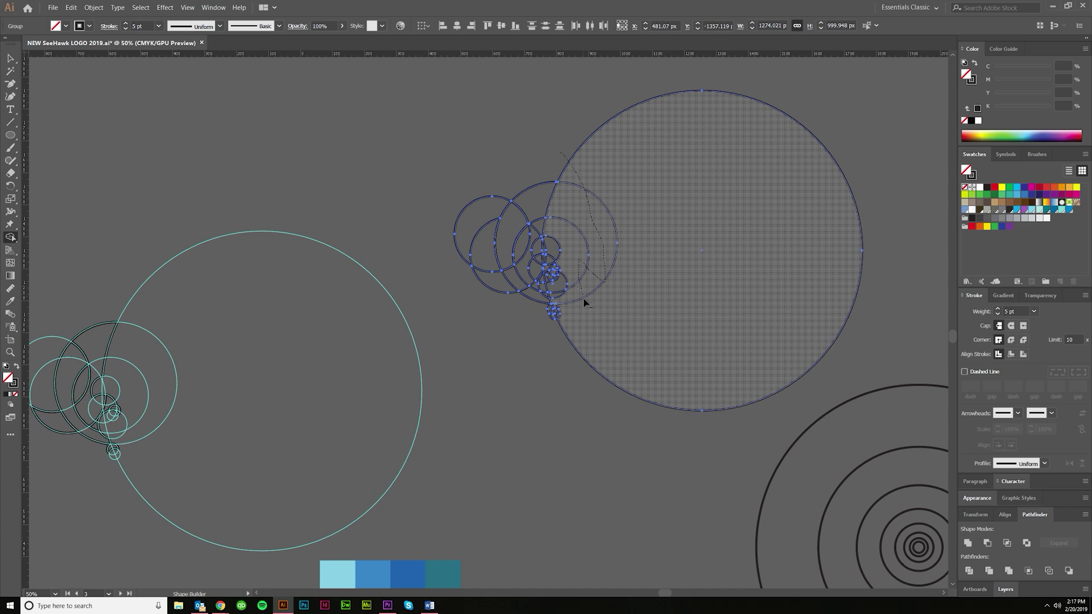
left_click_drag(552, 348, 555, 350)
key("ctrl+equal")
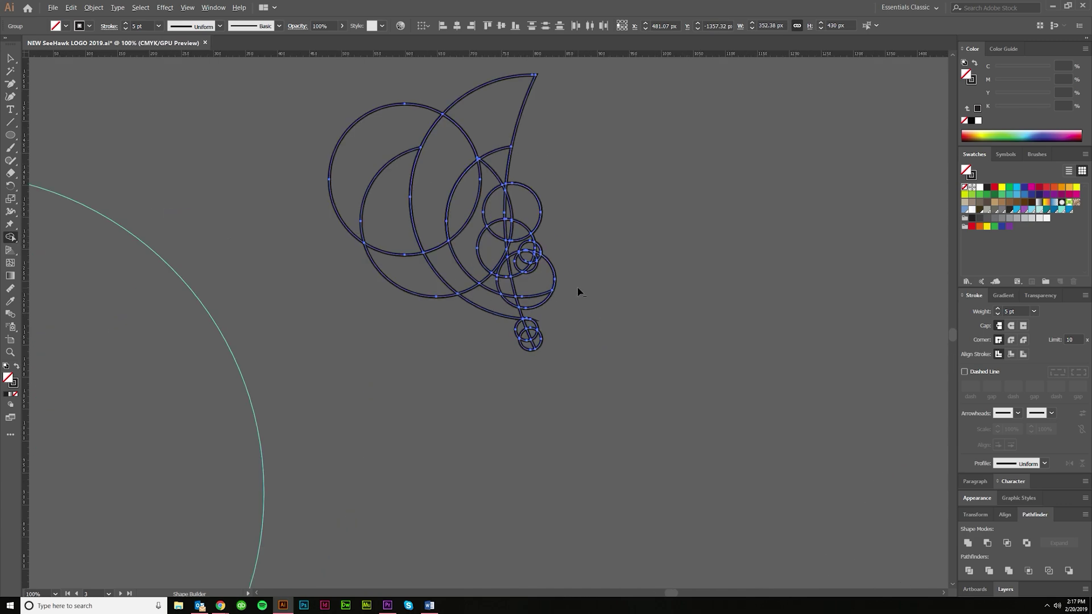
Step: Cut away the unwanted regions of the small circles around the head to form the hooked beak and neck
scroll(537, 278, "up", 4)
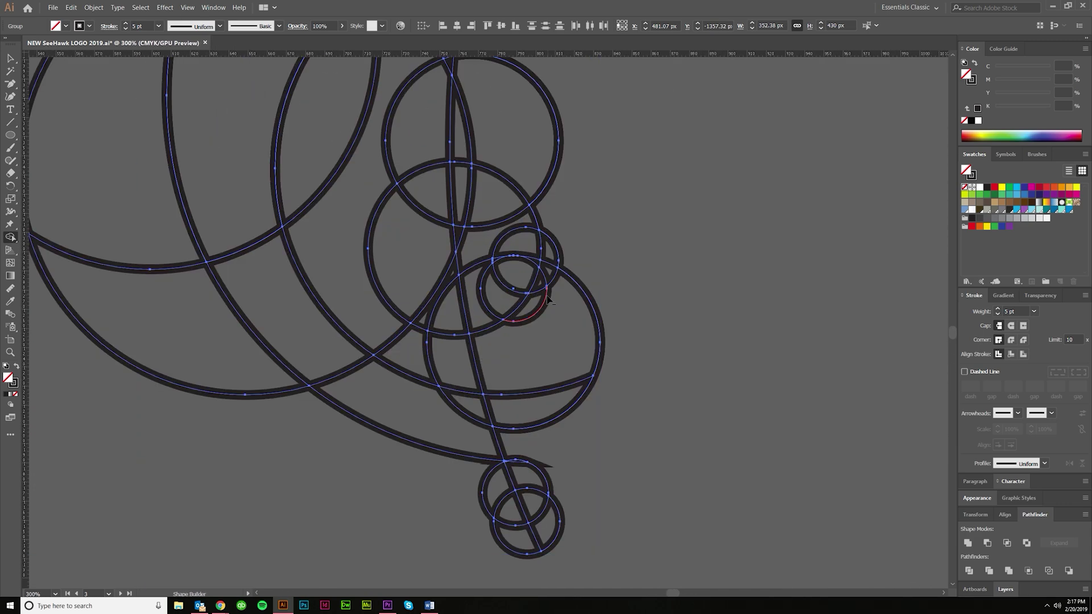
mouse_move(527, 277)
left_mouse_down()
mouse_move(500, 274)
mouse_move(475, 302)
mouse_move(629, 310)
mouse_move(518, 317)
left_mouse_up()
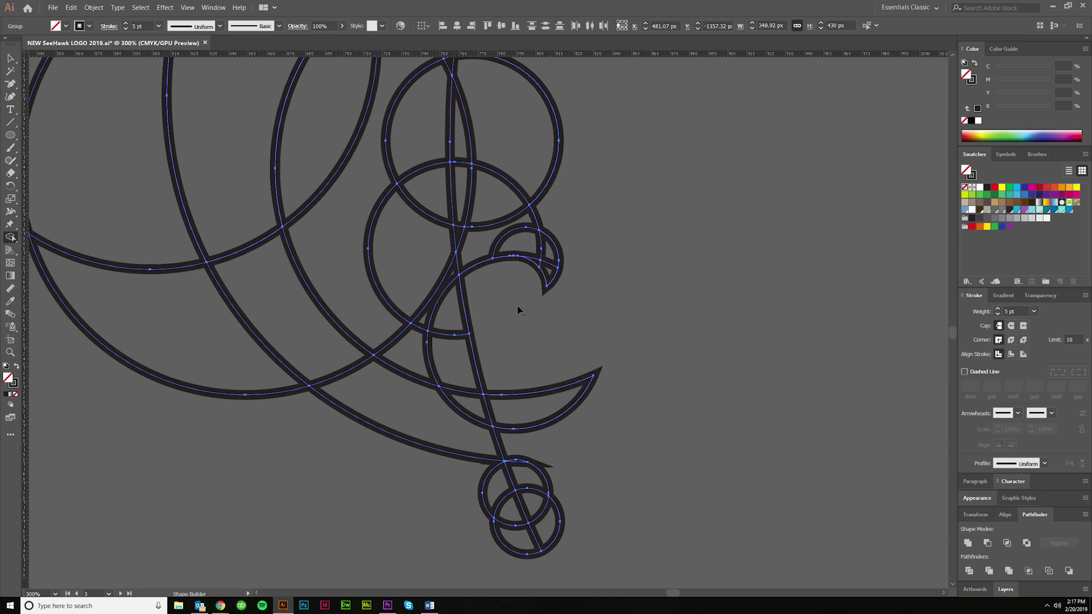
scroll(517, 310, "down", 2)
scroll(571, 385, "down", 5)
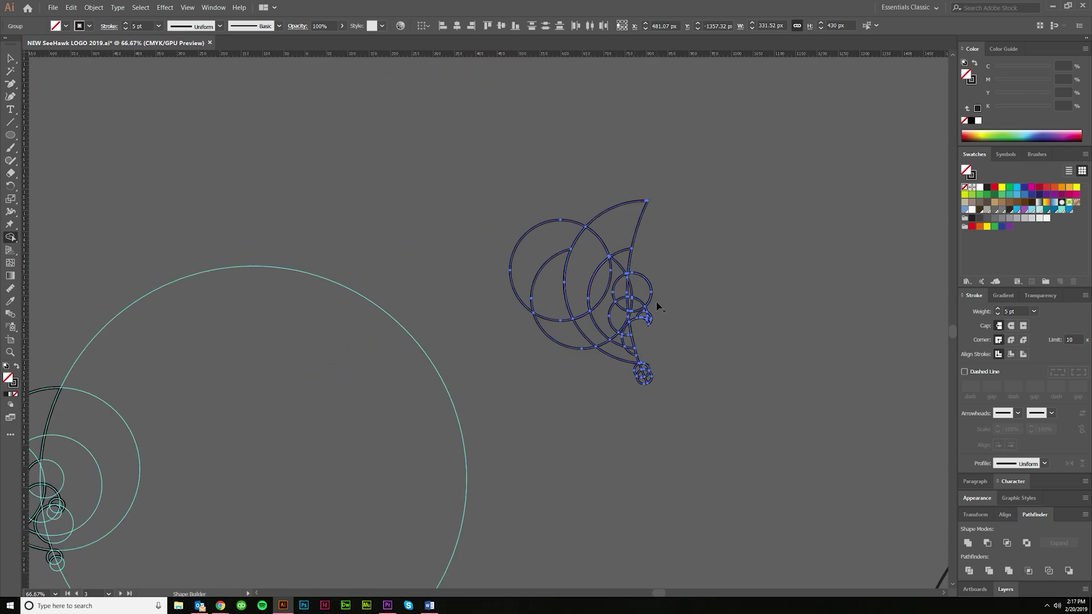
scroll(657, 307, "up", 5)
scroll(581, 312, "down", 2)
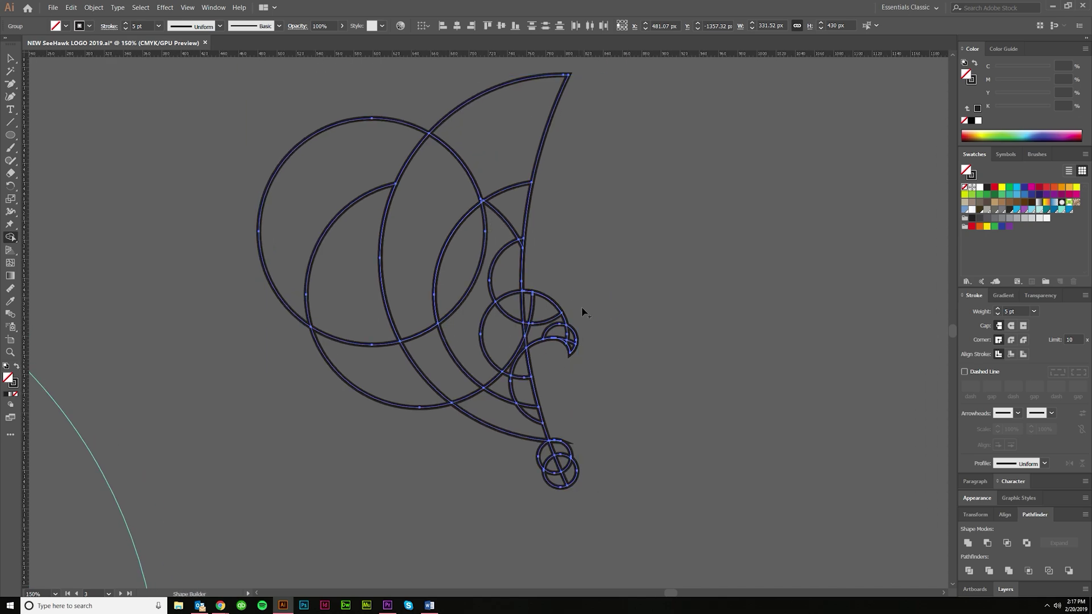
scroll(571, 364, "down", 2)
Step: Merge the small fragments inside the beak crescent into one hook shape
scroll(578, 287, "up", 3)
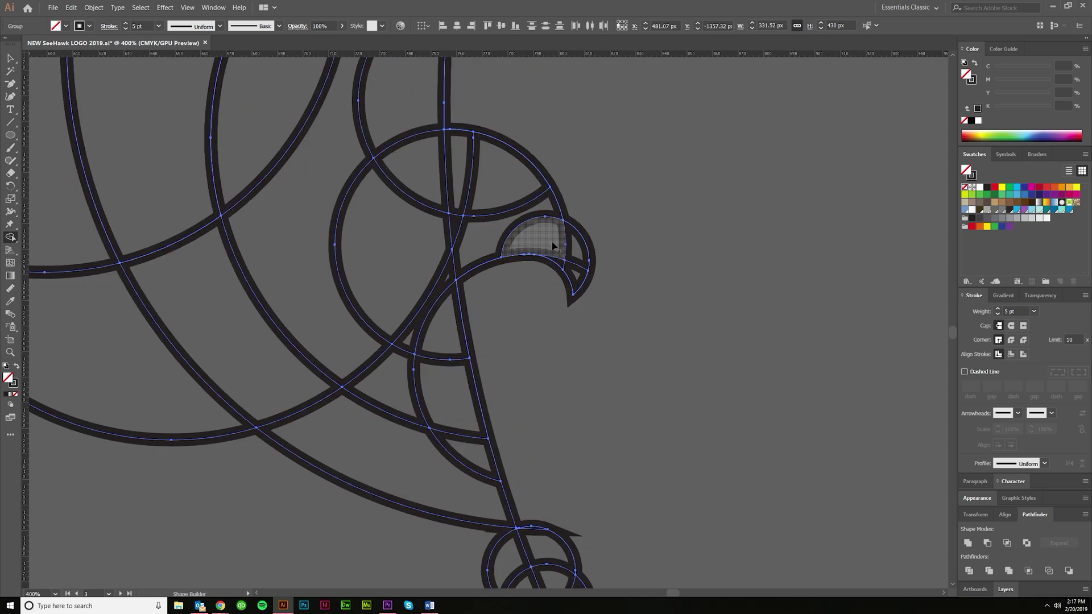
scroll(581, 299, "down", 2)
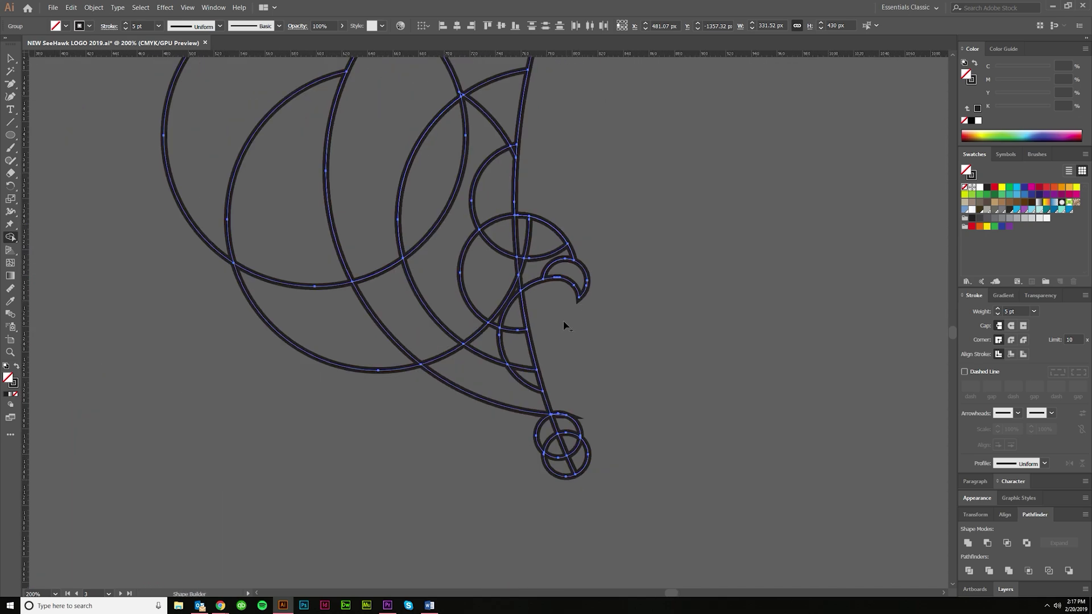
scroll(530, 276, "down", 6)
scroll(531, 342, "up", 4)
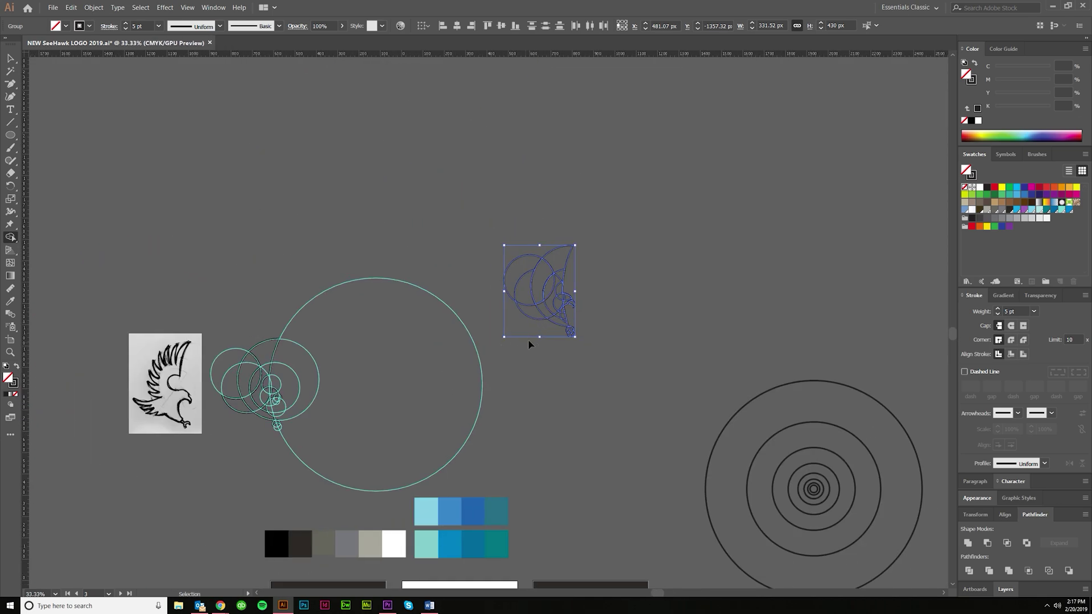
scroll(601, 333, "up", 2)
scroll(594, 344, "down", 1)
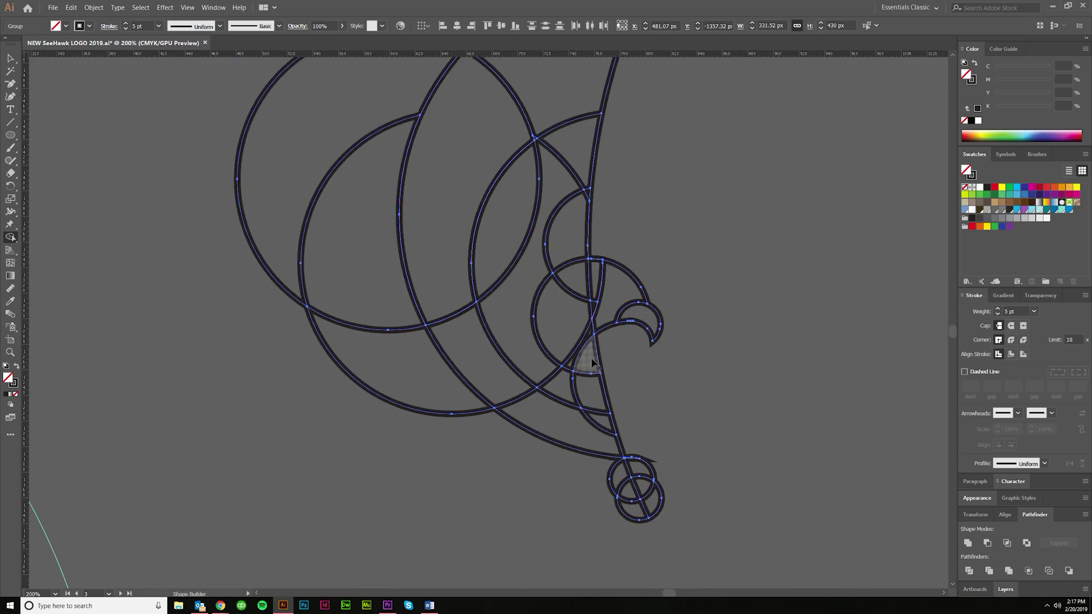
scroll(594, 344, "right", 1)
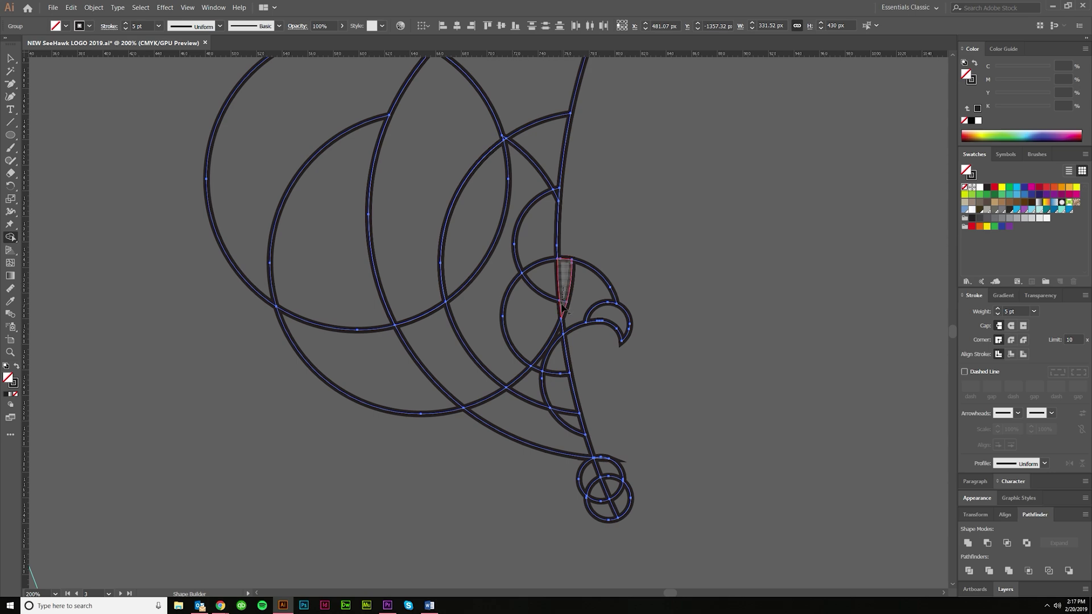
Step: Remove the lowest small circle's regions to leave a crescent talon, and merge the thin sliver along its upper edge
scroll(586, 358, "down", 1)
scroll(589, 369, "down", 1)
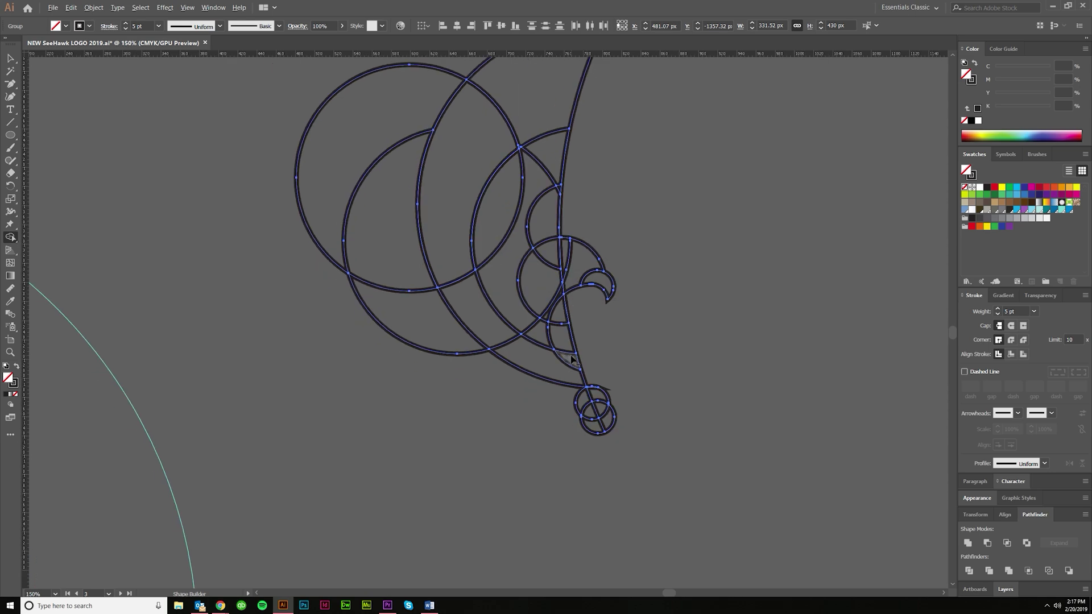
scroll(580, 398, "down", 4)
scroll(626, 389, "up", 6)
mouse_move(572, 363)
left_mouse_down()
mouse_move(572, 333)
mouse_move(608, 354)
left_mouse_up()
scroll(612, 354, "down", 2)
scroll(610, 315, "up", 4)
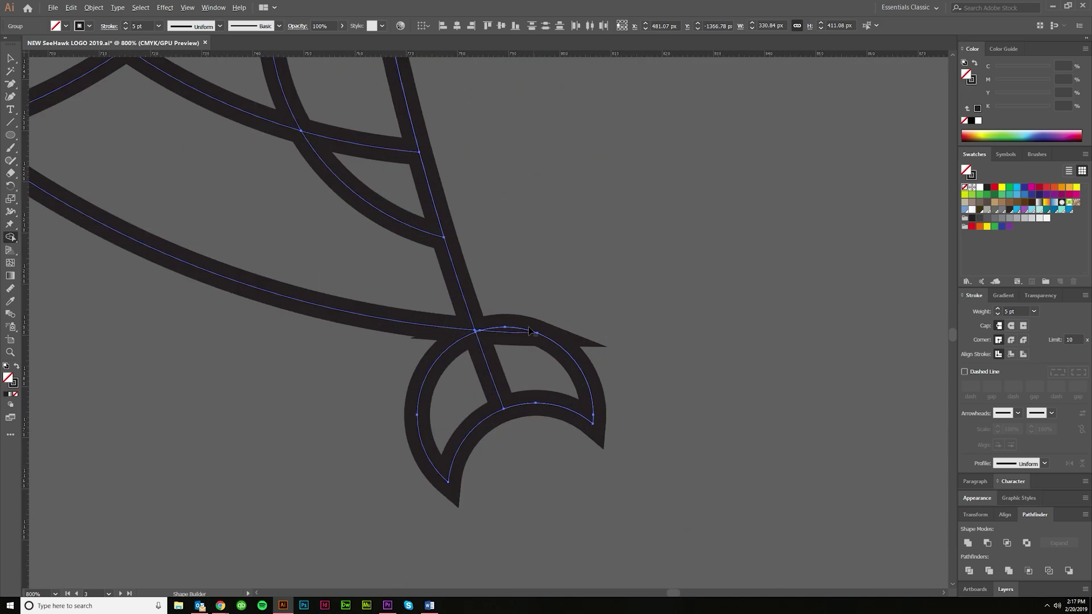
scroll(515, 363, "down", 2)
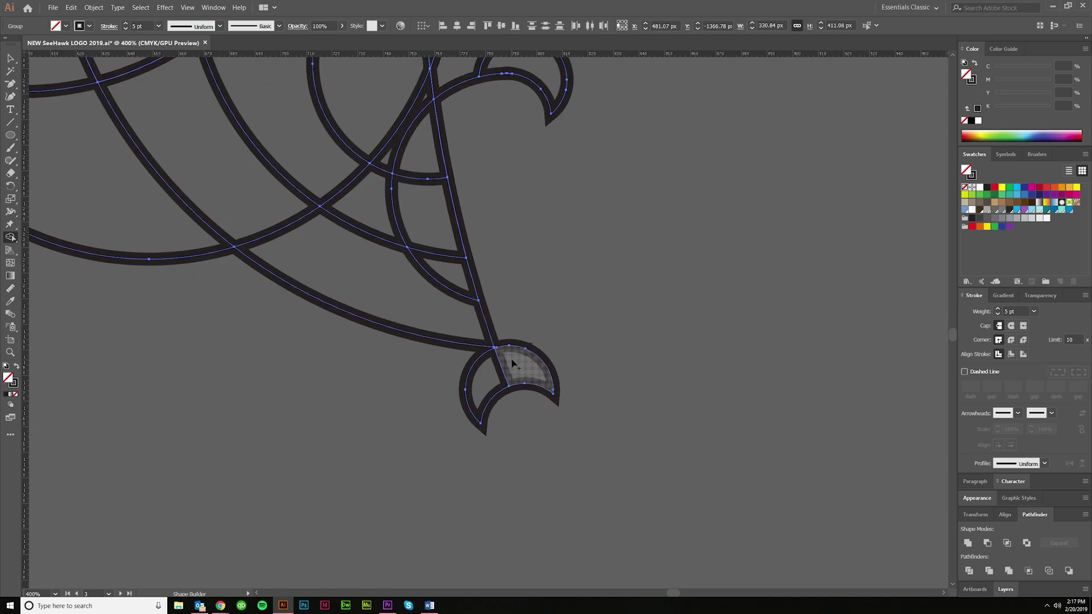
Step: Remove the outer regions of the upper-left circle so that a pointed tail shape remains
scroll(514, 363, "down", 3)
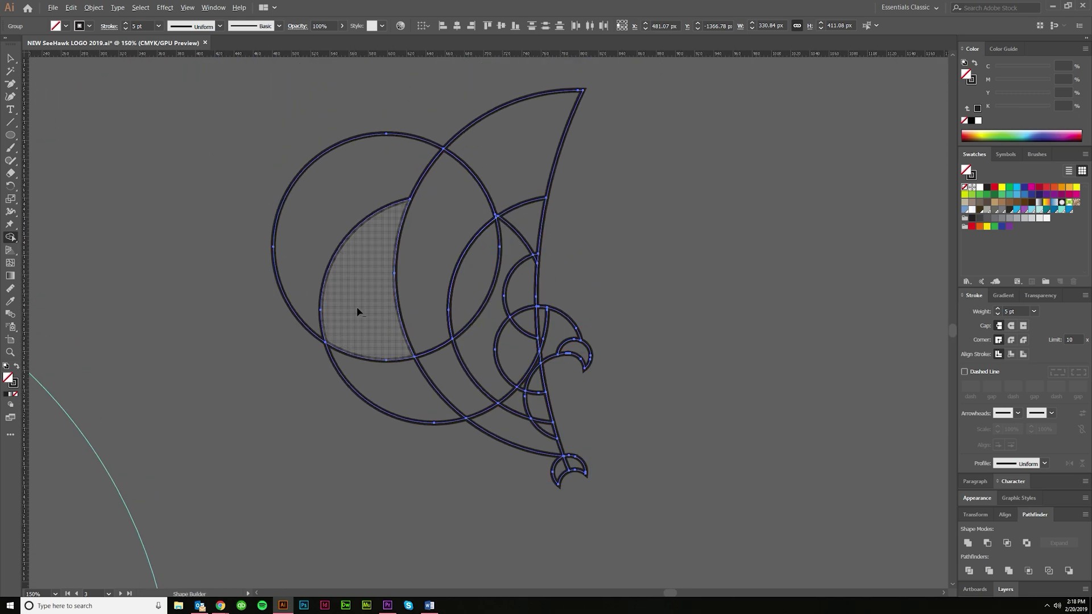
left_click_drag(357, 311, 377, 264)
scroll(377, 263, "up", 2)
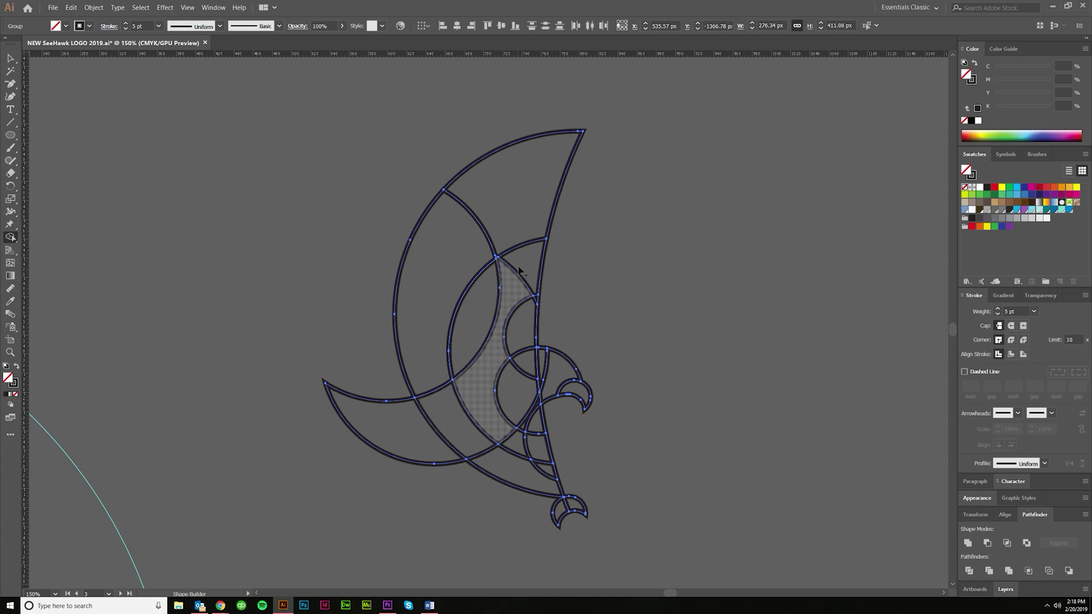
Step: Merge the upper wing and tail segments with their adjoining body regions, and deselect the artwork
left_click_drag(515, 220, 510, 302)
mouse_move(493, 345)
left_mouse_down()
mouse_move(450, 412)
mouse_move(421, 441)
left_mouse_up()
left_click_drag(510, 236, 505, 271)
mouse_move(485, 391)
left_mouse_down()
mouse_move(425, 422)
mouse_move(428, 438)
left_mouse_up()
scroll(543, 370, "down", 3)
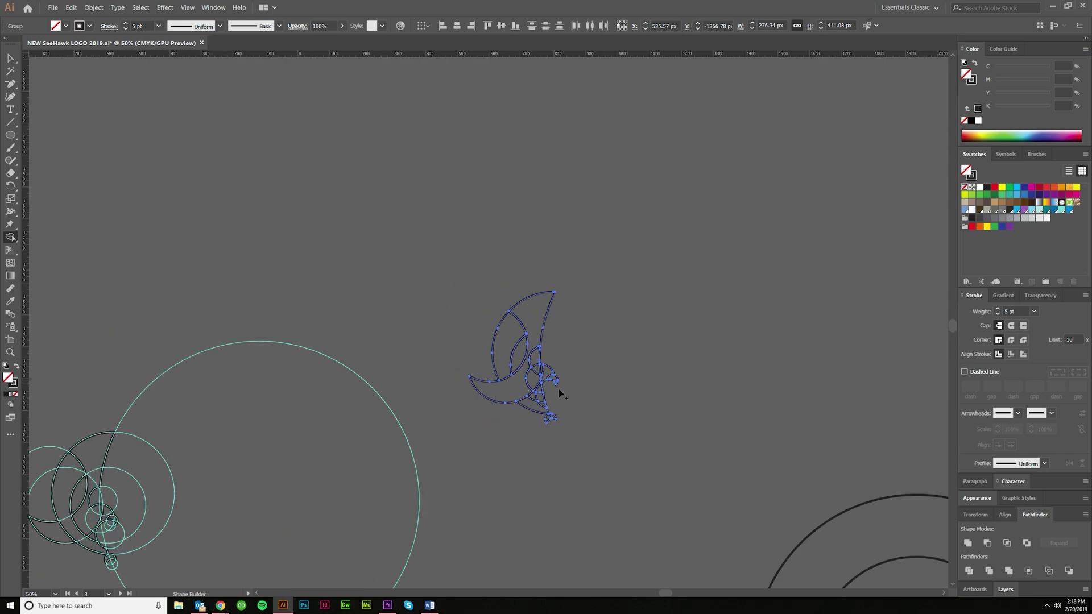
scroll(591, 428, "down", 1)
key("c")
key("v")
left_click(567, 399)
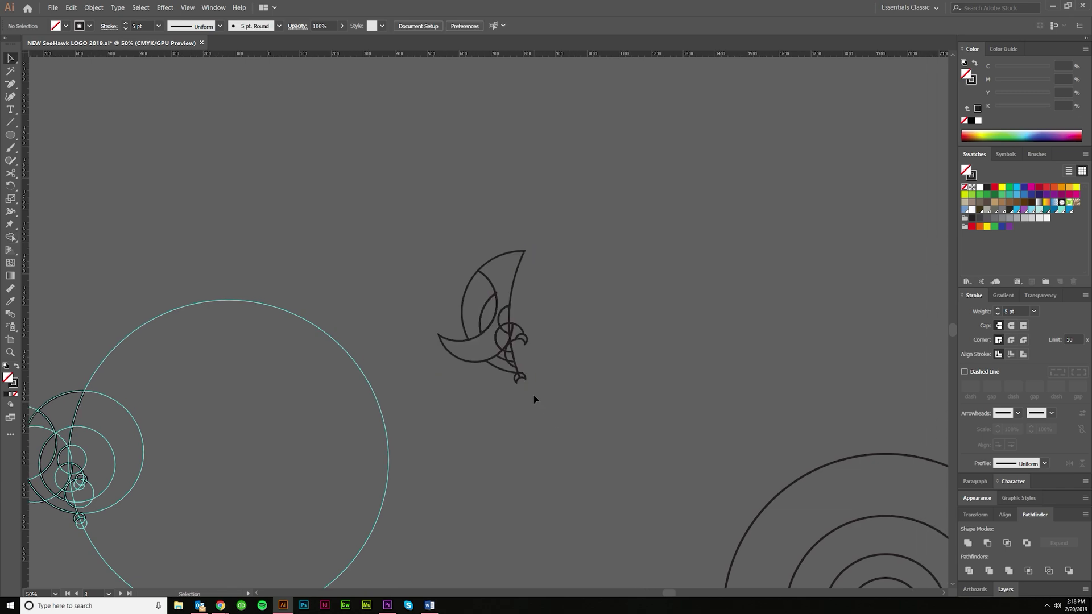
Step: Hide the guides and examine the finished hawk outline beside the reference sketch
scroll(533, 397, "left", 5)
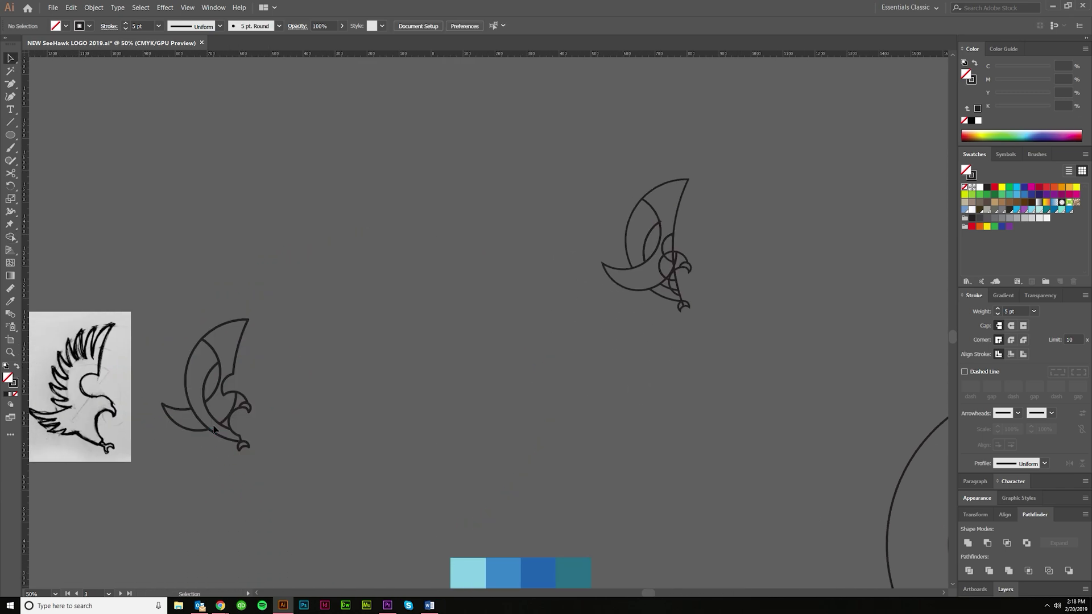
scroll(214, 429, "up", 4)
scroll(234, 429, "left", 3)
scroll(235, 428, "down", 2)
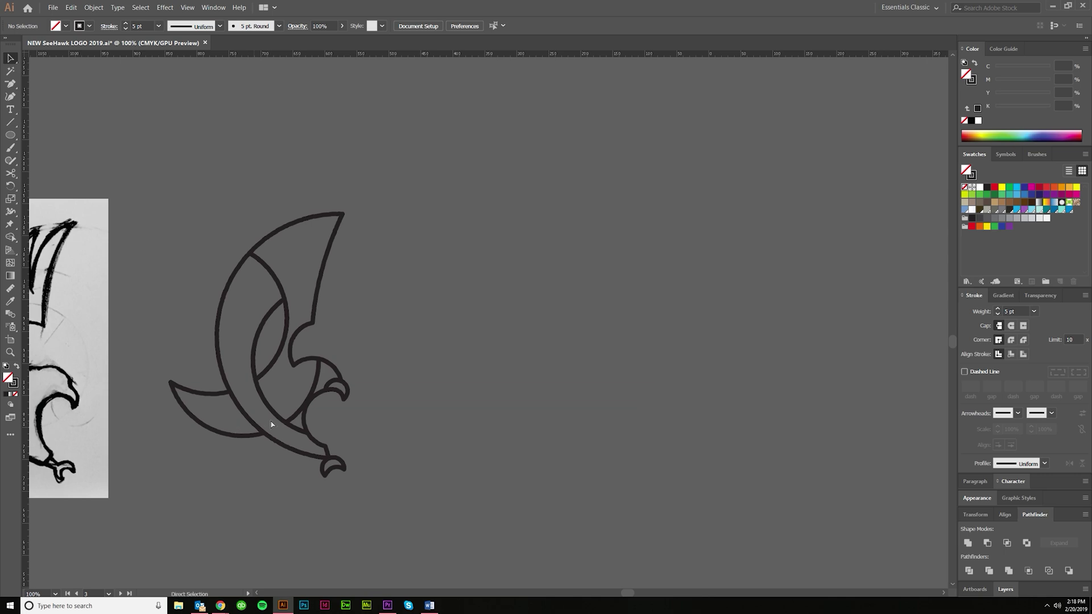
Step: Examine the hawk outline's stroke corners and compare them with the rounded white hawk silhouette on the gradient artboard
scroll(276, 405, "up", 4)
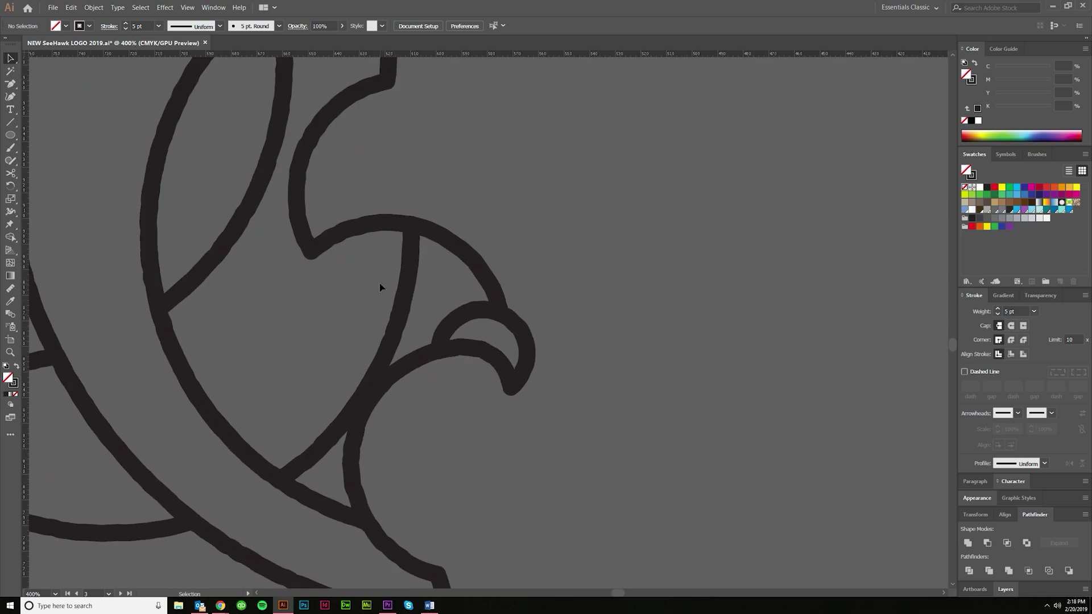
scroll(247, 237, "down", 6)
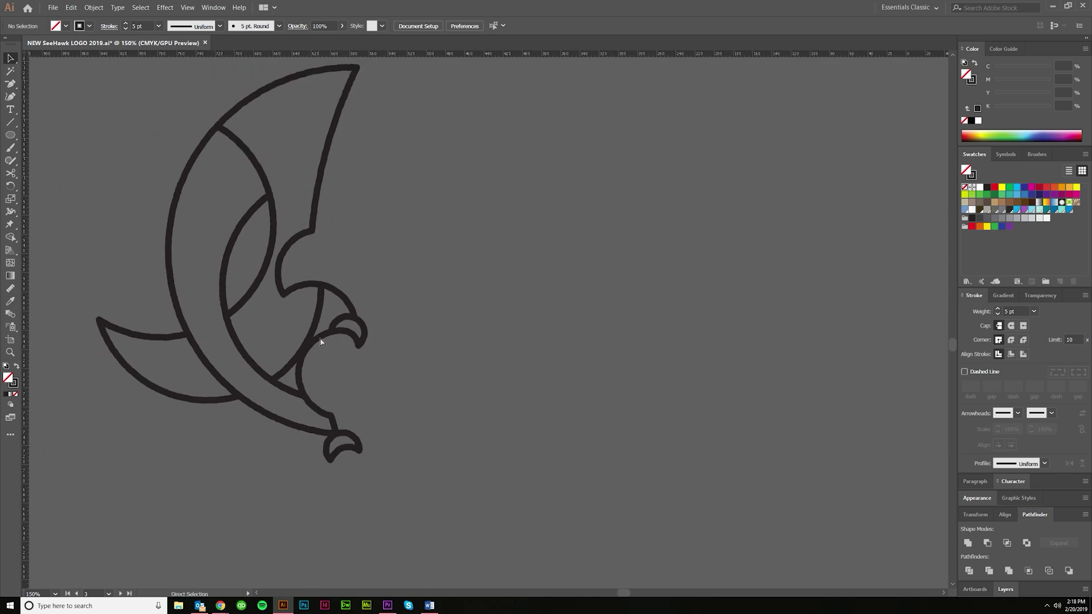
scroll(313, 377, "down", 5)
scroll(452, 420, "down", 4)
scroll(455, 418, "right", 2)
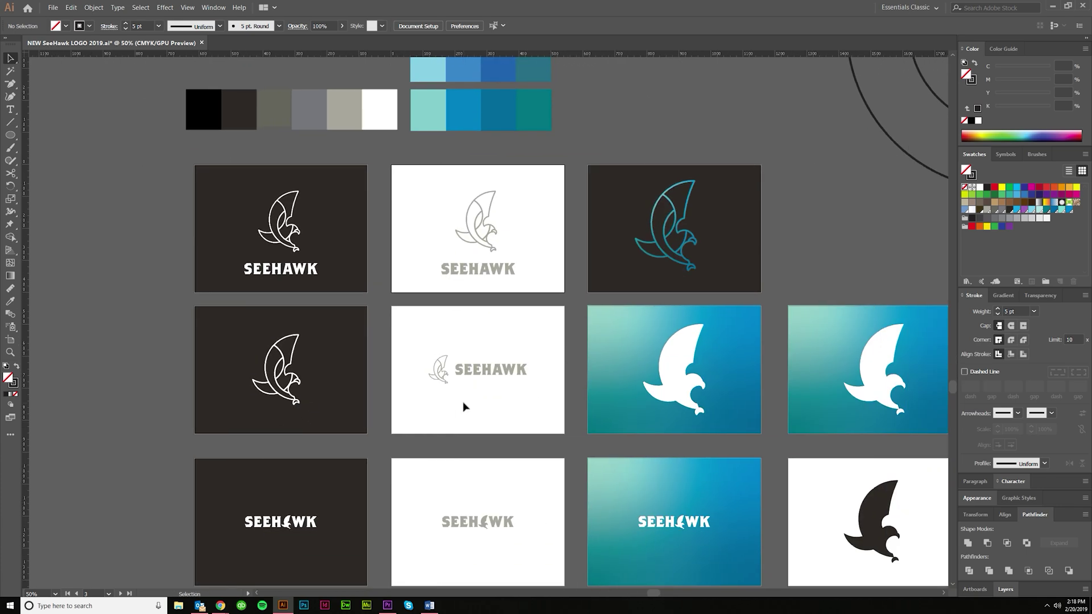
scroll(620, 307, "right", 2)
scroll(404, 290, "up", 5)
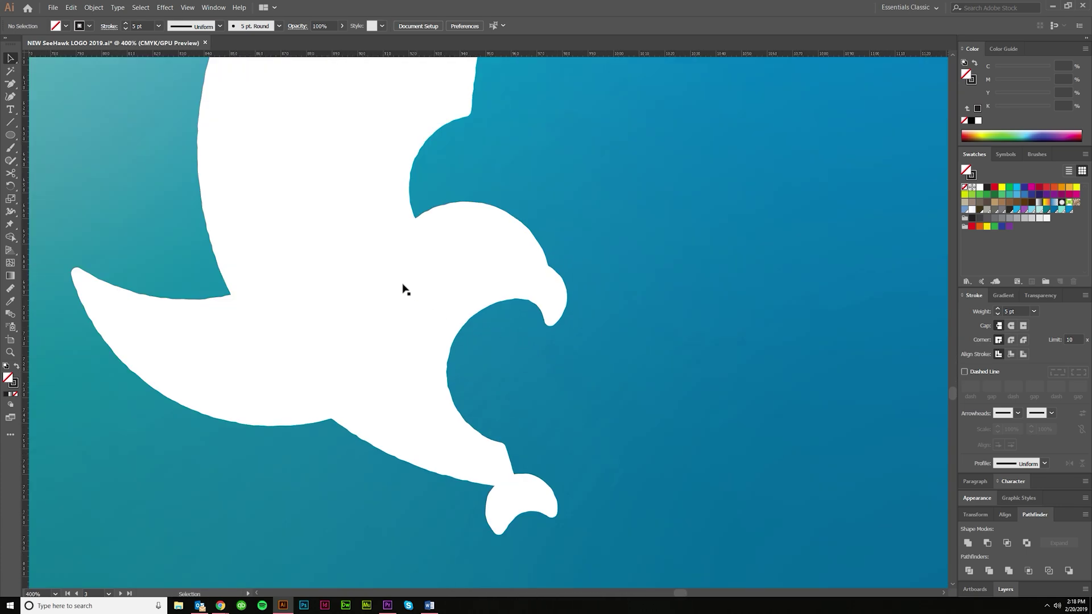
Step: Inspect the sharp-cornered white hawk silhouette on the second gradient artboard, and deselect it
scroll(514, 361, "down", 4)
scroll(622, 371, "right", 3)
scroll(622, 370, "up", 3)
left_click(524, 353)
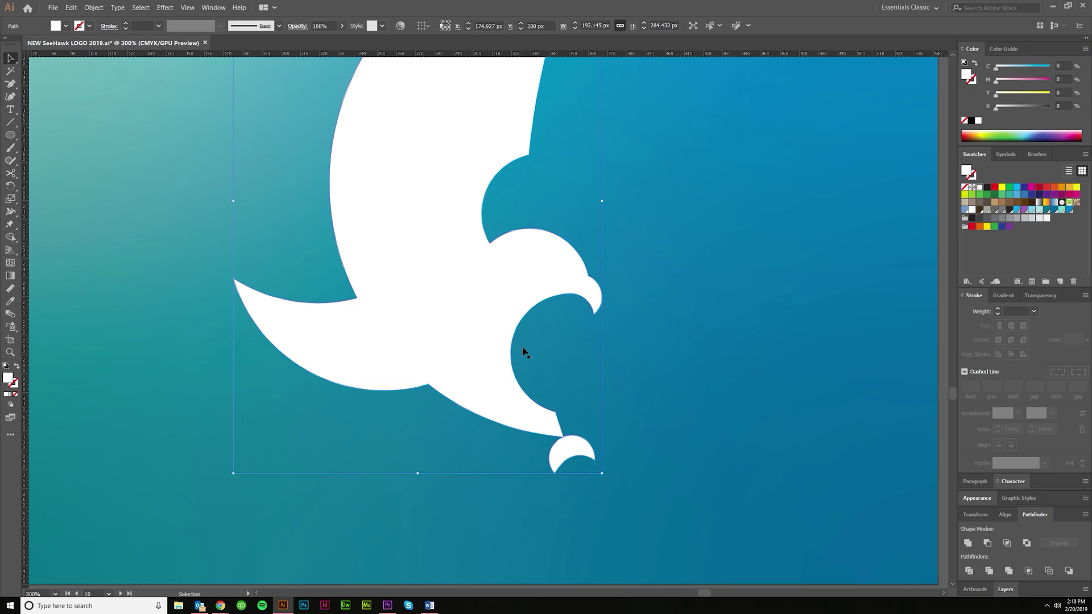
scroll(417, 267, "up", 1)
scroll(417, 267, "up", 1)
scroll(419, 270, "down", 3)
left_click(619, 308)
scroll(536, 444, "left", 2)
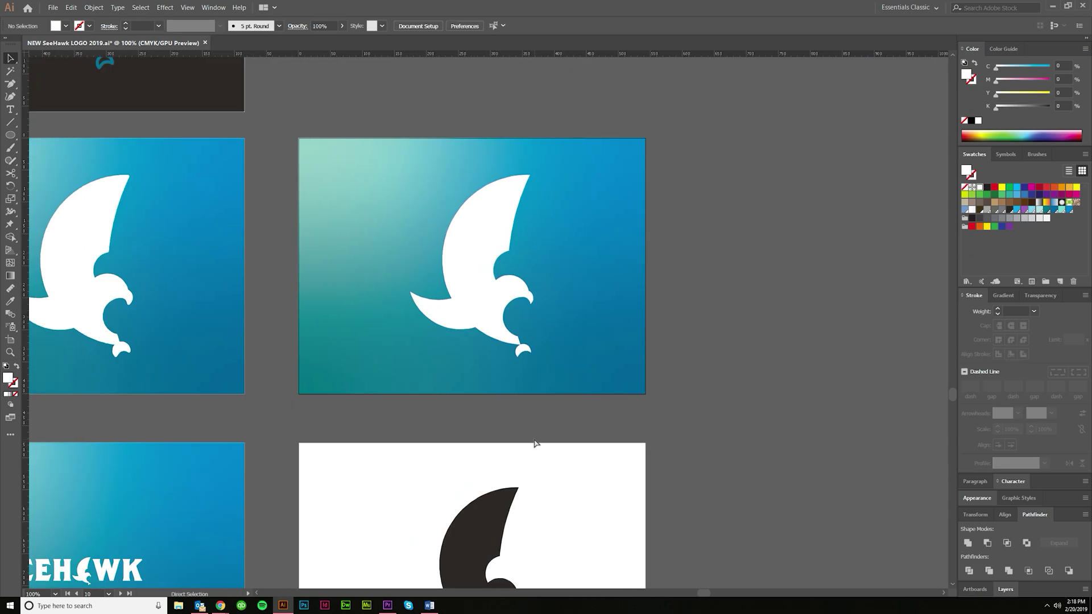
Step: Inspect the stacked logo on the dark artboard, selecting its SEEHAWK lettering and its white hawk outline in turn
scroll(537, 443, "down", 3)
scroll(421, 440, "left", 4)
scroll(300, 504, "up", 1)
scroll(318, 449, "left", 1)
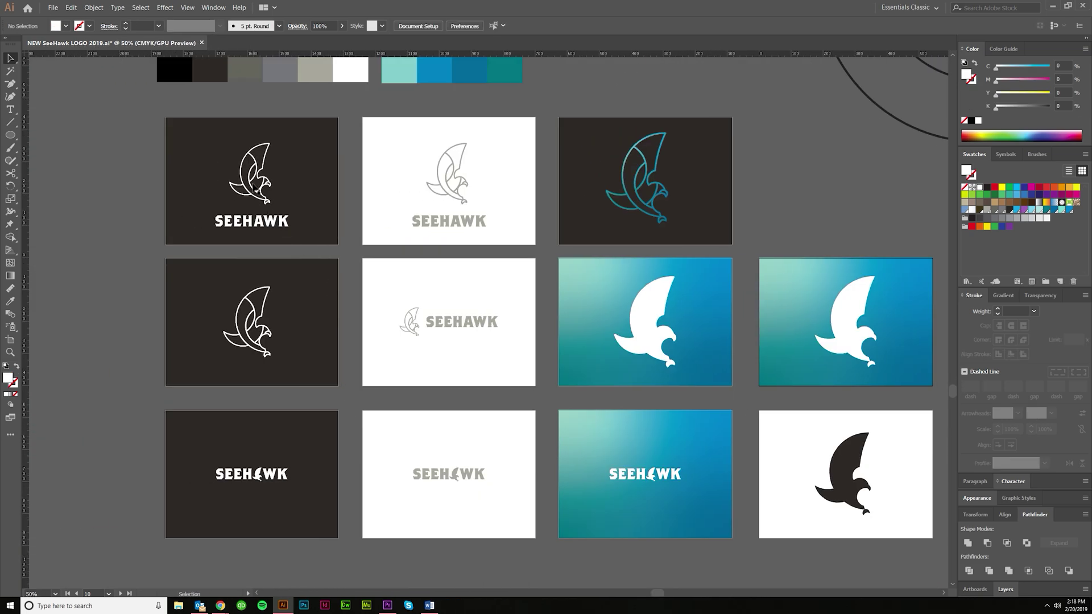
scroll(262, 165, "up", 3)
left_click(251, 351)
scroll(238, 244, "left", 1)
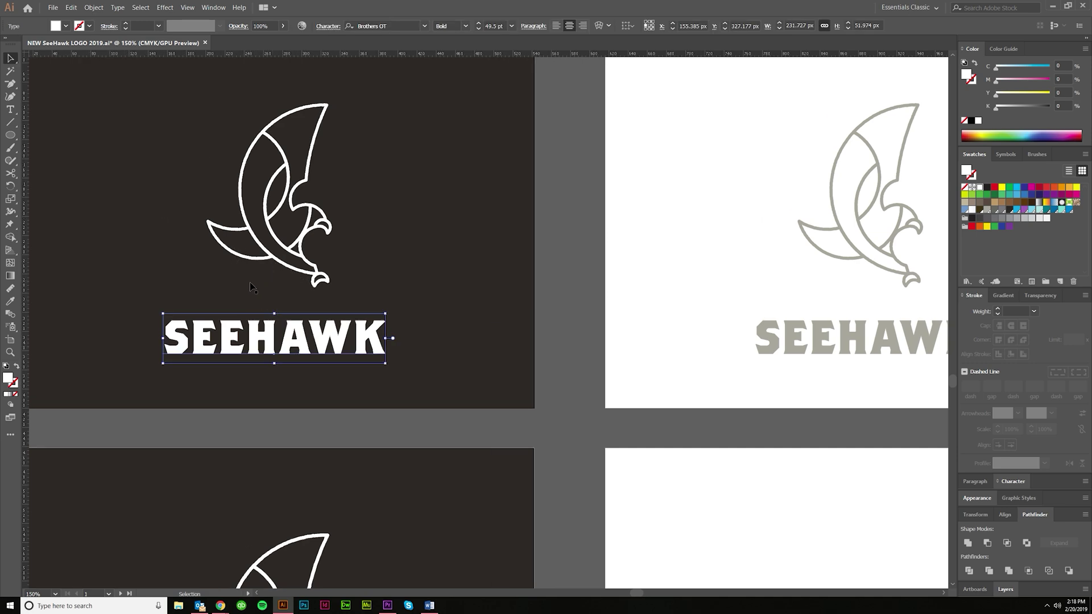
left_click(287, 270)
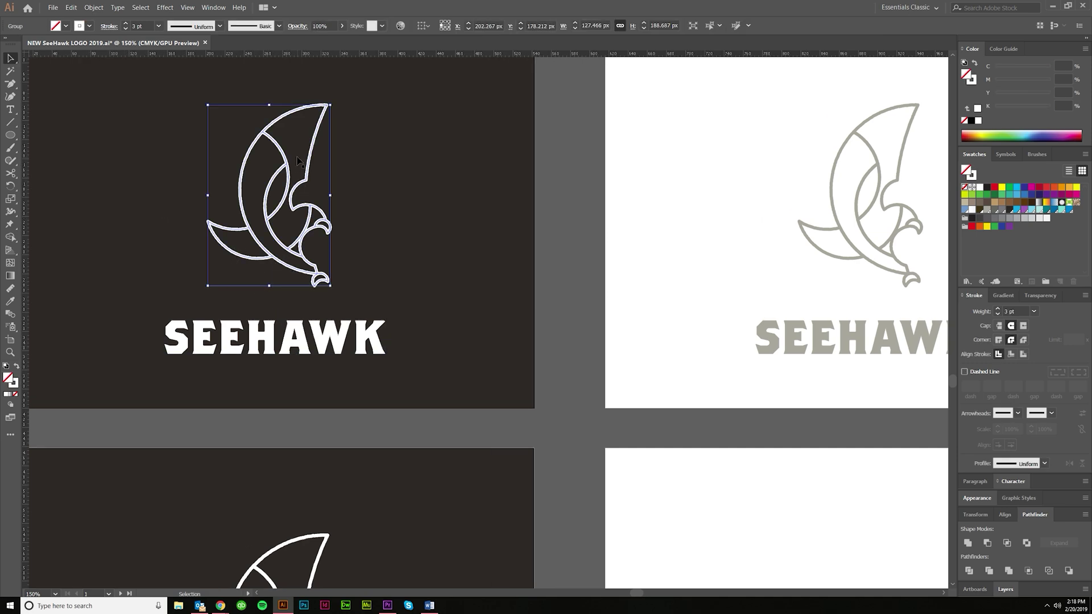
scroll(541, 309, "down", 7)
Step: Place a copy of the letter S between the hawk and the horizontal wordmark to check the spacing, and undo the copy
scroll(541, 327, "up", 7)
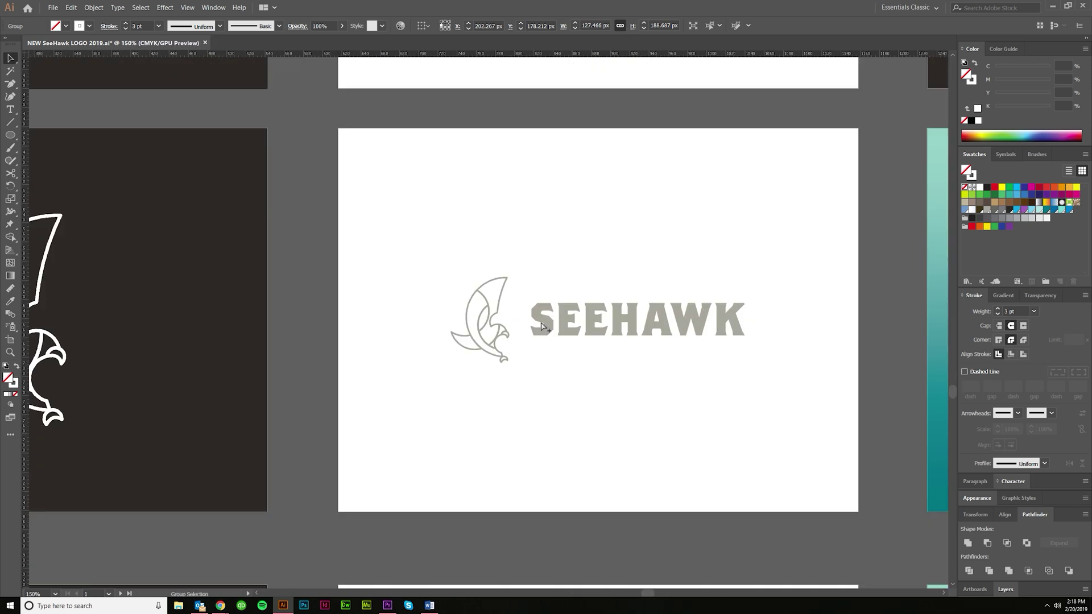
scroll(541, 327, "up", 1)
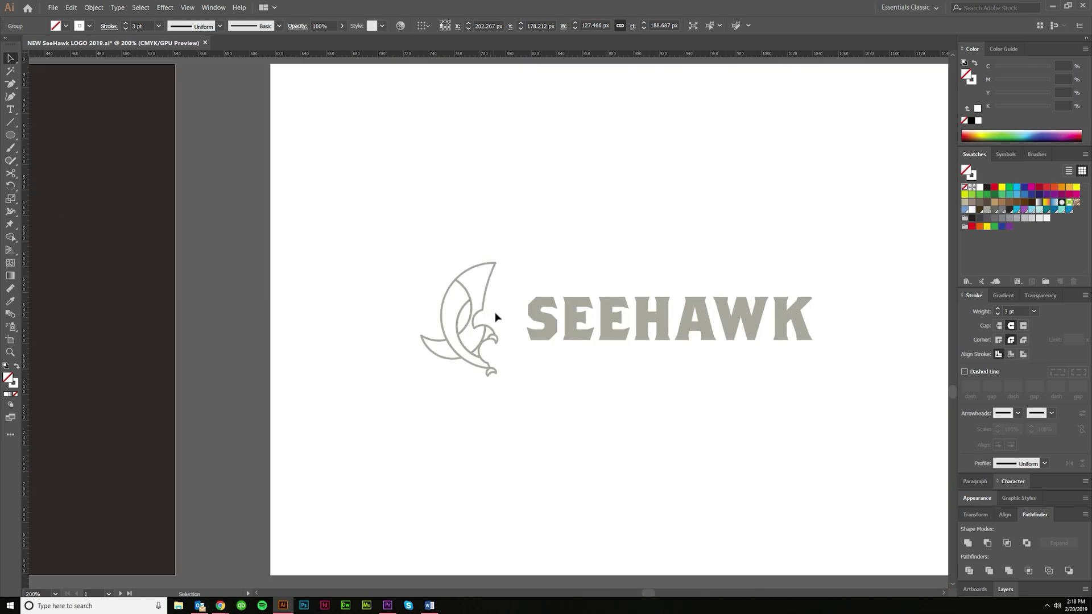
left_click(551, 329)
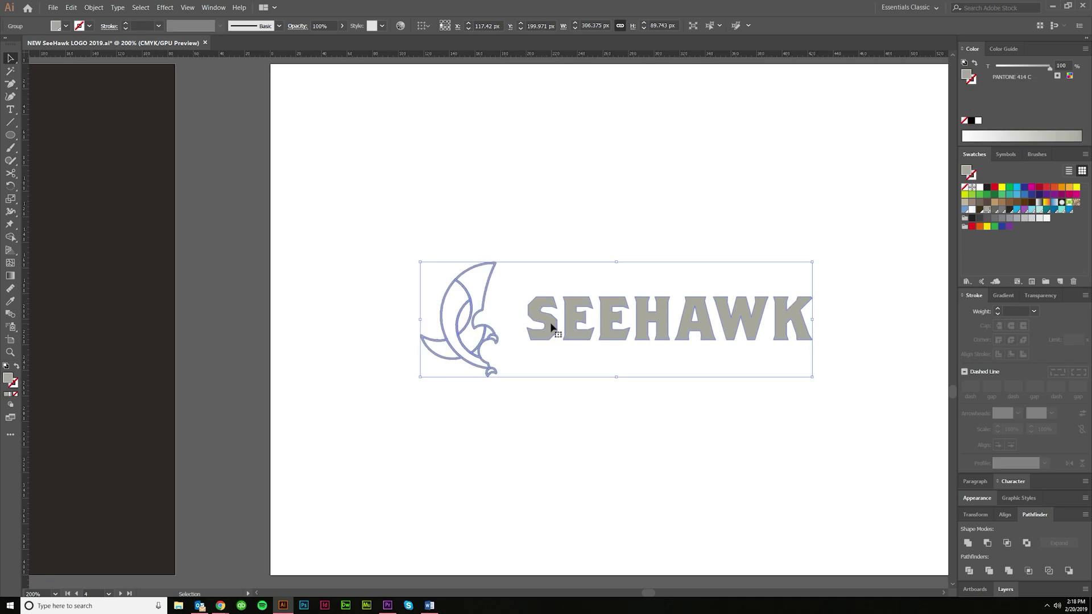
double_click(550, 328)
left_click_drag(550, 331, 518, 334)
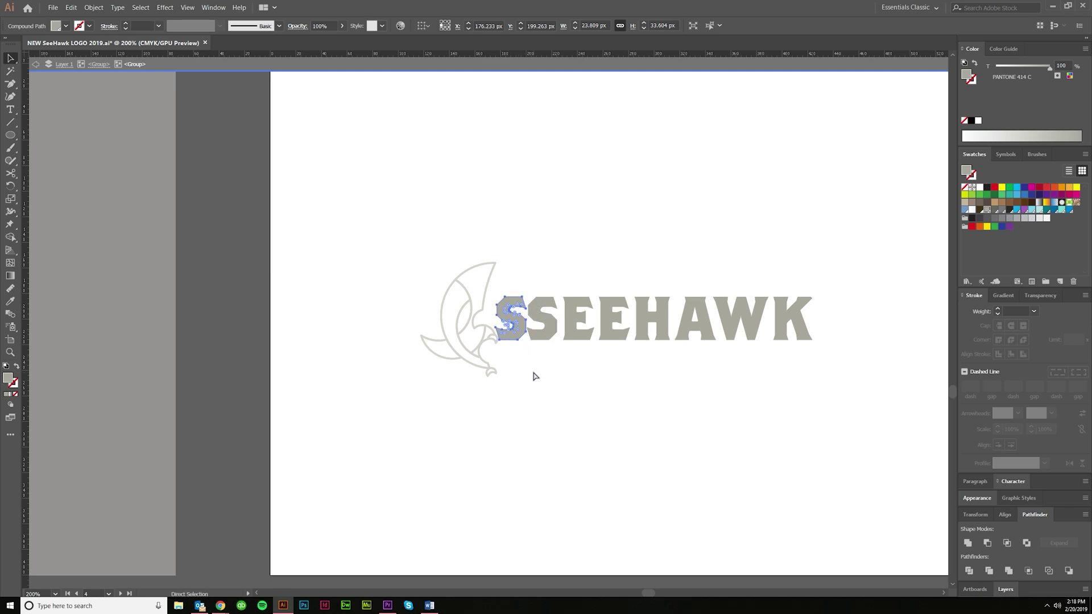
left_click(542, 377)
key("ctrl+z")
double_click(542, 377)
scroll(544, 378, "down", 1)
scroll(545, 379, "down", 4)
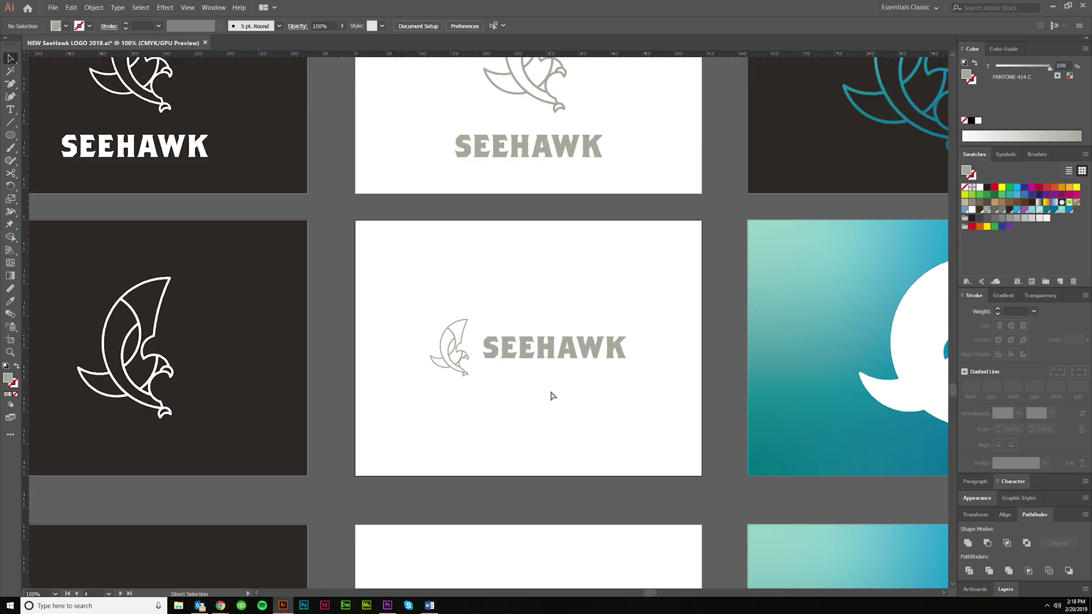
Step: Compare the grey horizontal logo with the grey stacked version, and deselect the artwork
scroll(518, 389, "up", 3)
left_click(514, 332)
scroll(514, 332, "down", 1)
scroll(508, 291, "up", 1)
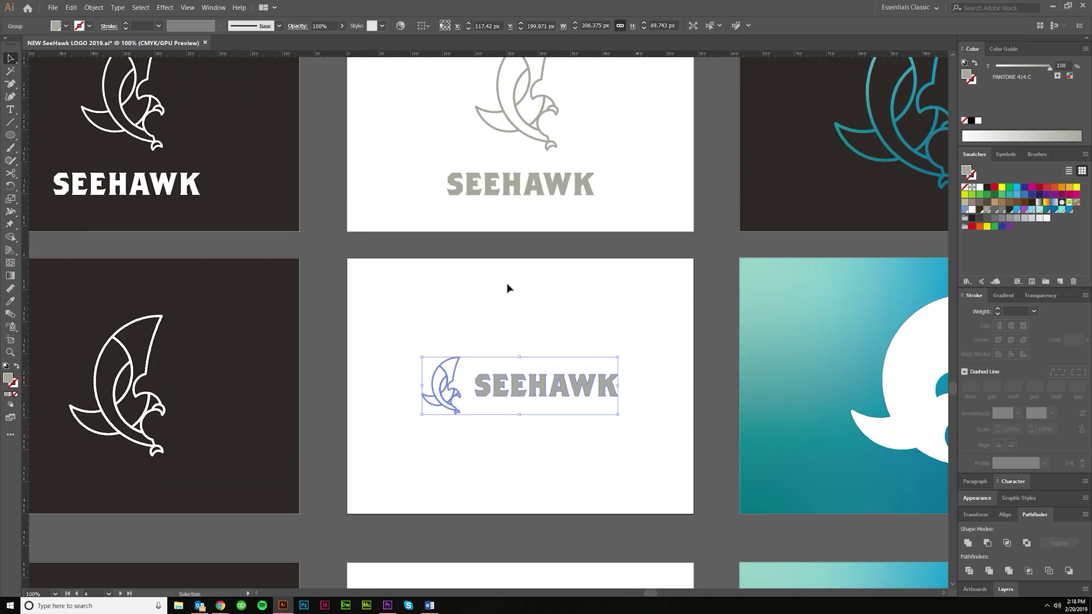
left_click(489, 188)
scroll(500, 227, "up", 3)
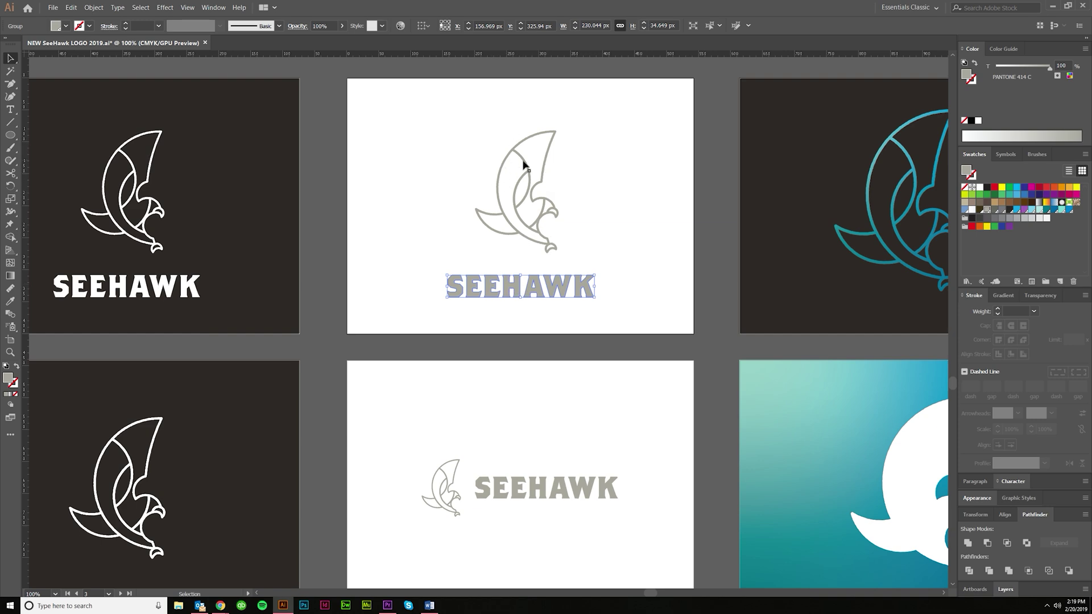
left_click(691, 238)
scroll(681, 271, "down", 2)
scroll(620, 324, "right", 5)
scroll(568, 339, "down", 3)
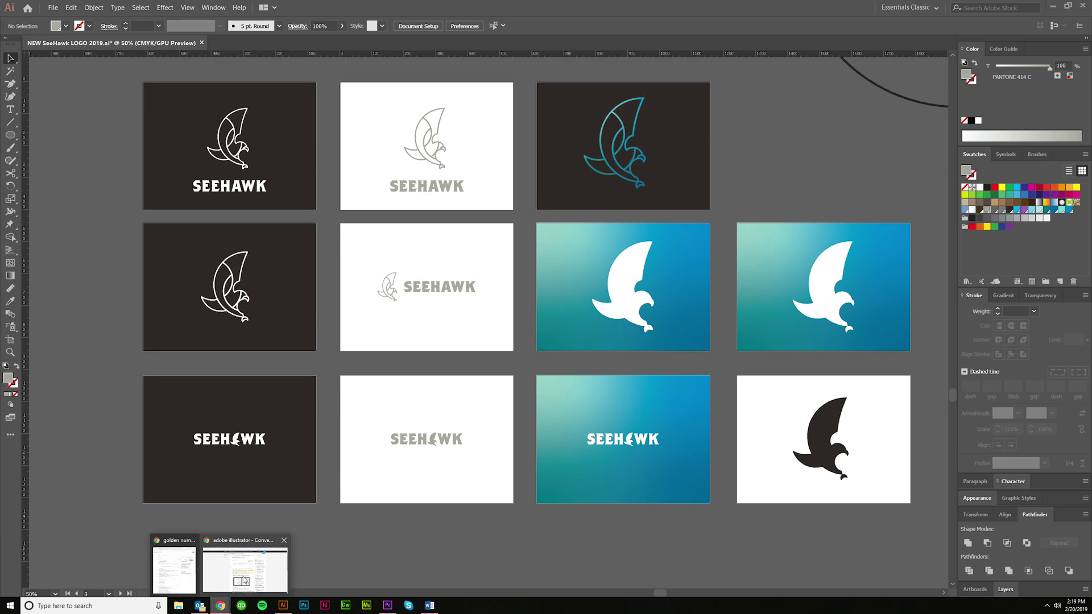
Step: Switch to Chrome and look through the SEEHAWK home page to see the logo in its header, portfolio and business card images
left_click(220, 604)
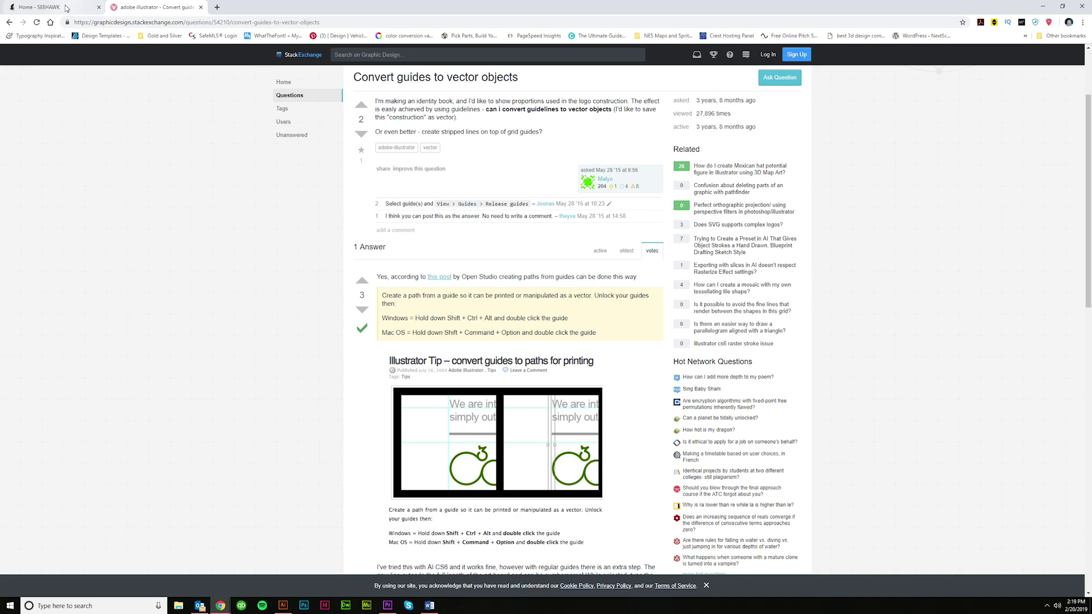
left_click(66, 8)
scroll(606, 134, "up", 10)
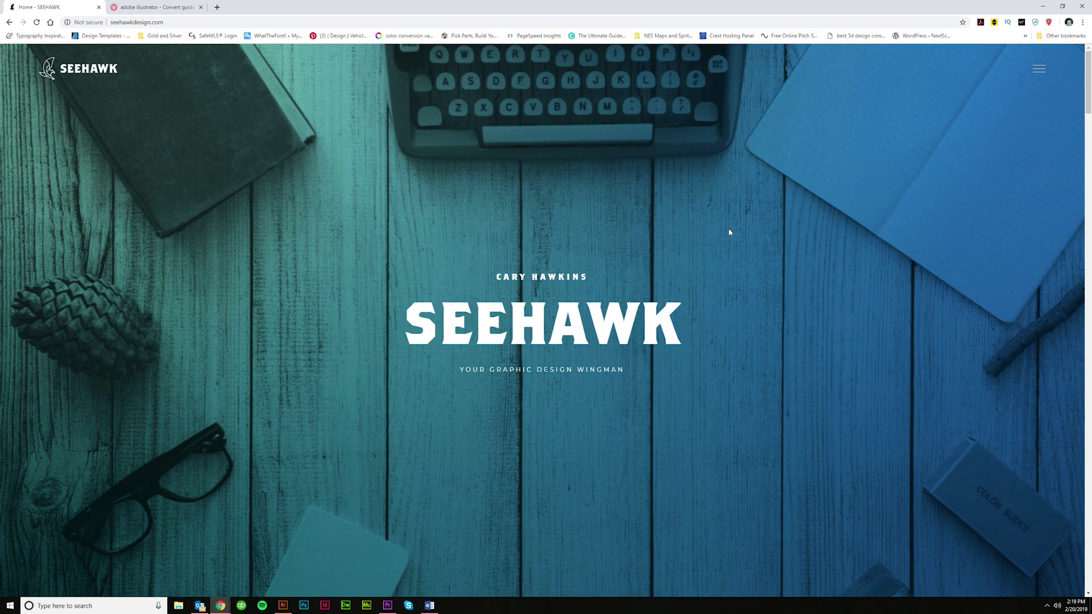
scroll(716, 270, "down", 12)
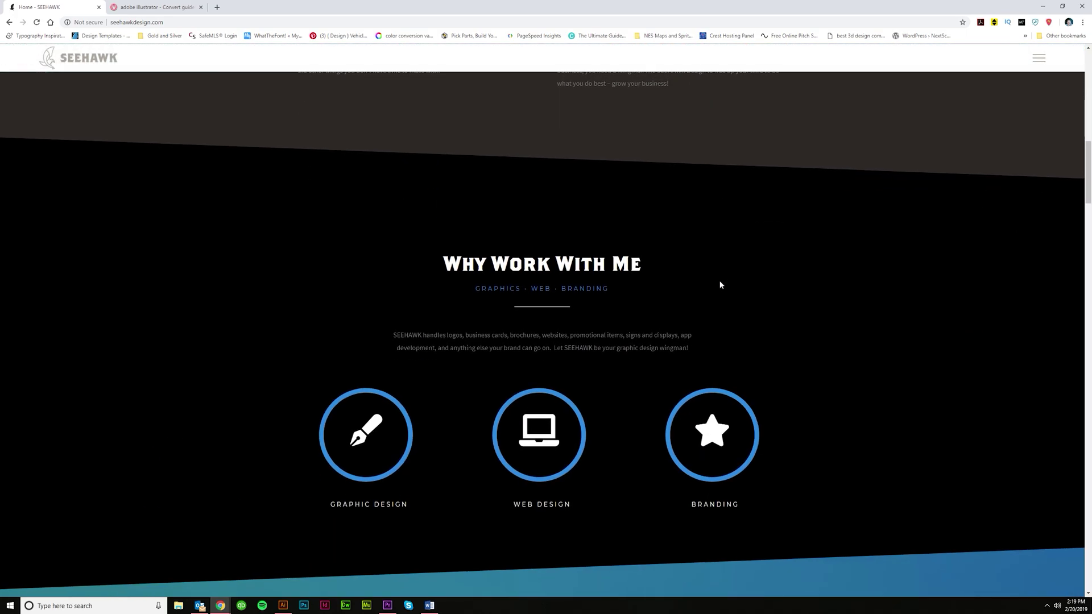
scroll(740, 270, "down", 8)
scroll(772, 283, "down", 3)
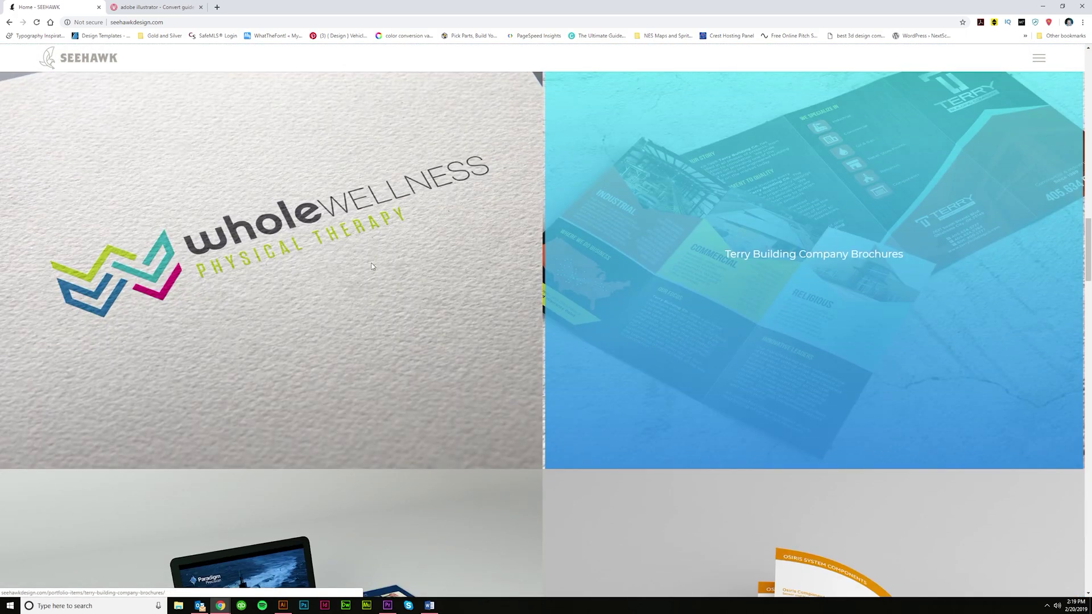
scroll(580, 359, "down", 14)
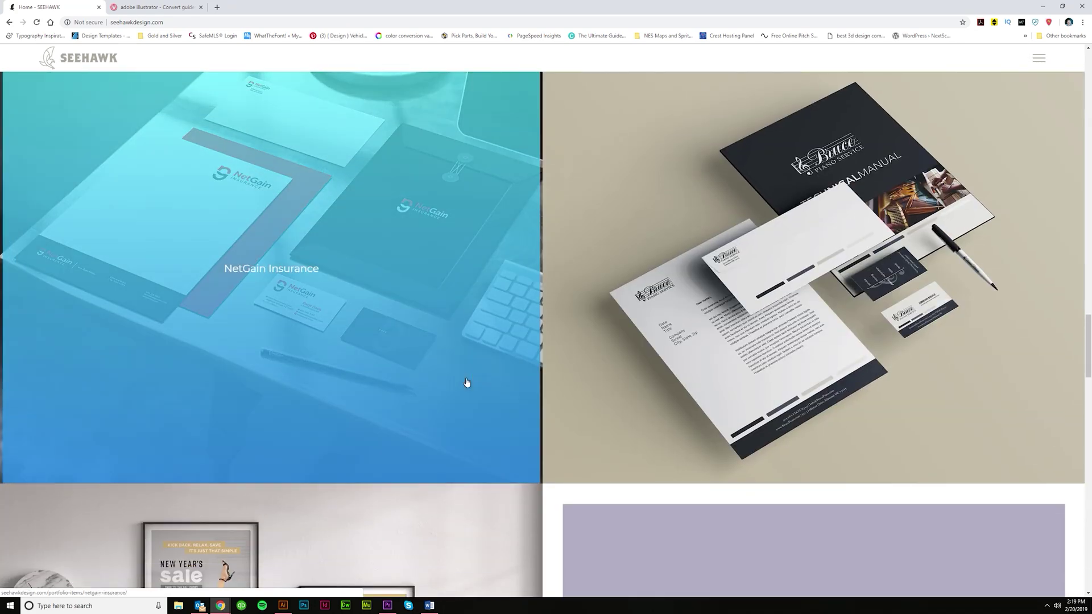
scroll(466, 383, "down", 15)
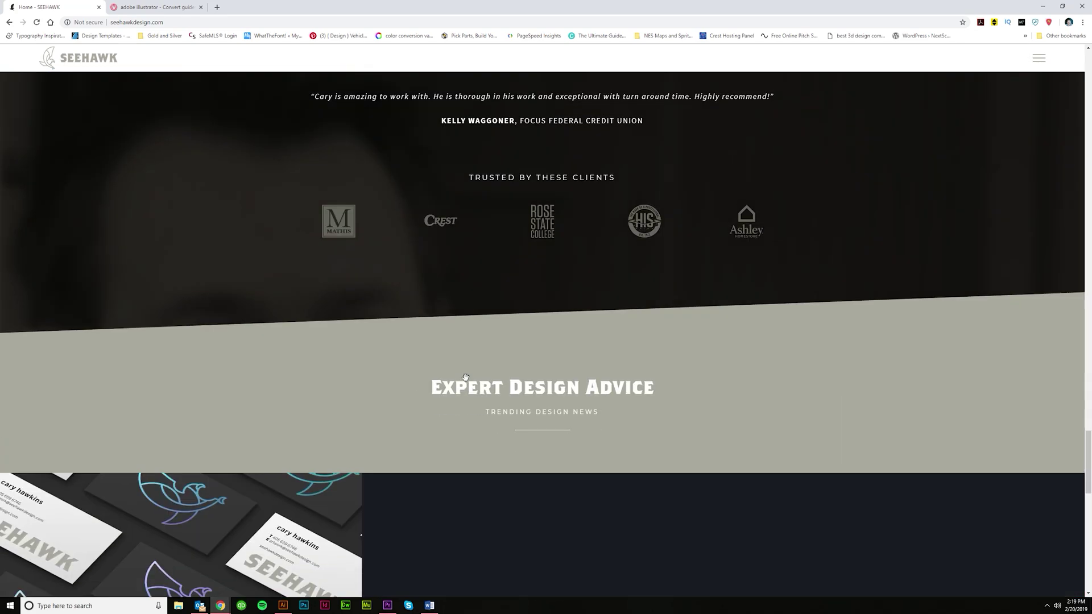
scroll(223, 429, "up", 6)
scroll(492, 365, "down", 9)
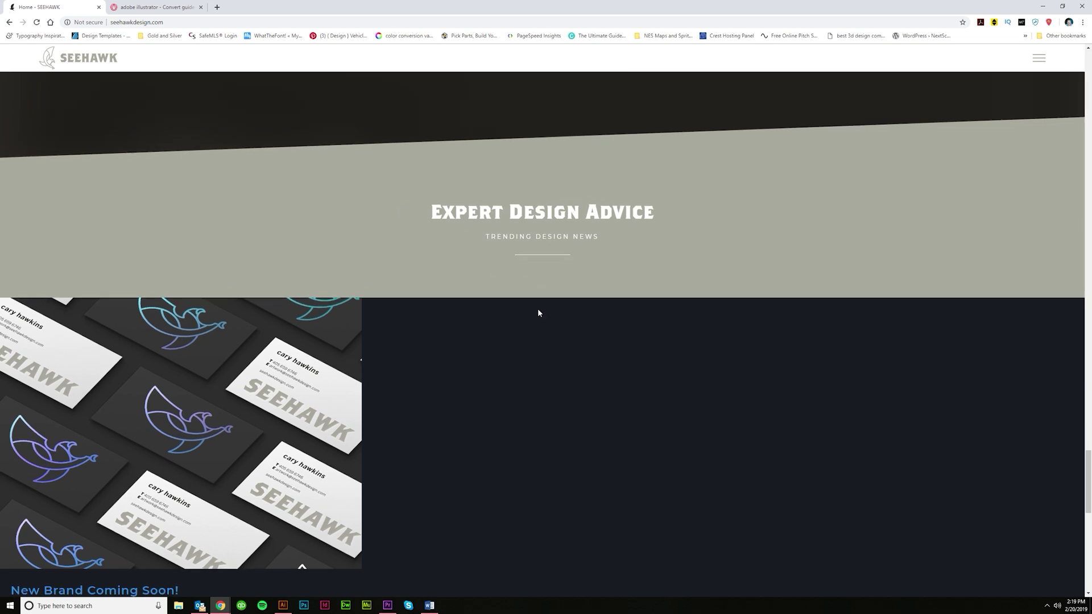
scroll(538, 313, "down", 4)
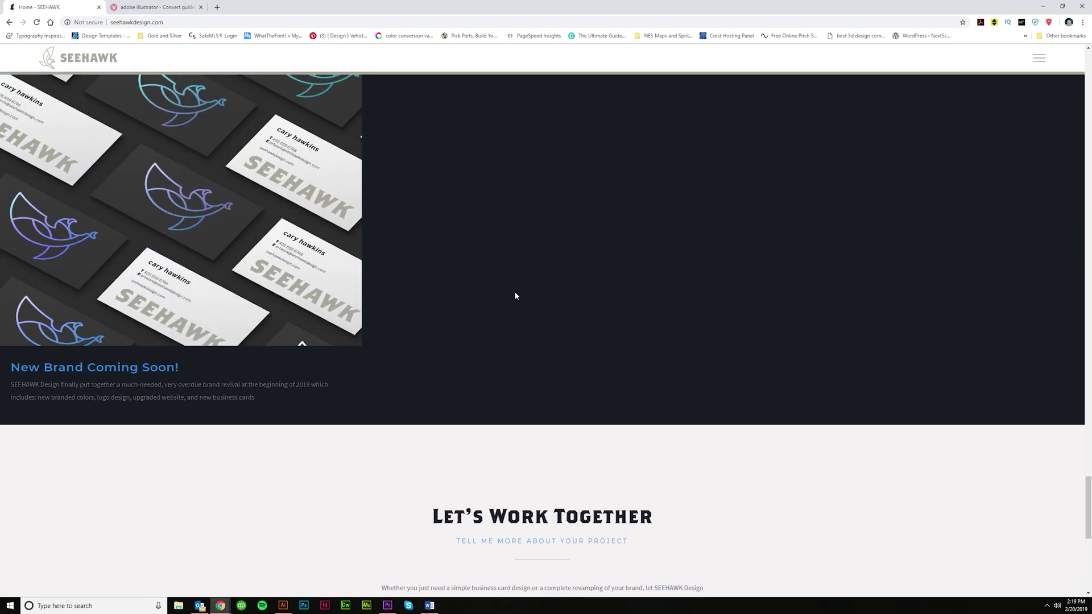
scroll(516, 296, "down", 3)
Step: Switch back to Illustrator and review the artboards with all logo variations and the colour palettes above them
left_click(283, 605)
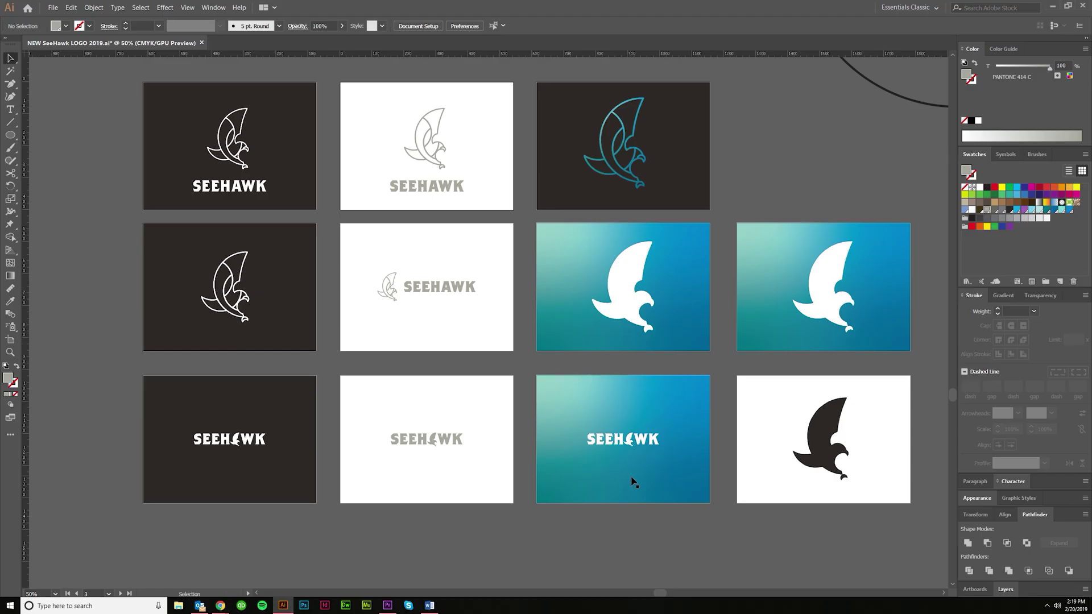
scroll(629, 506, "right", 4)
scroll(629, 506, "up", 2)
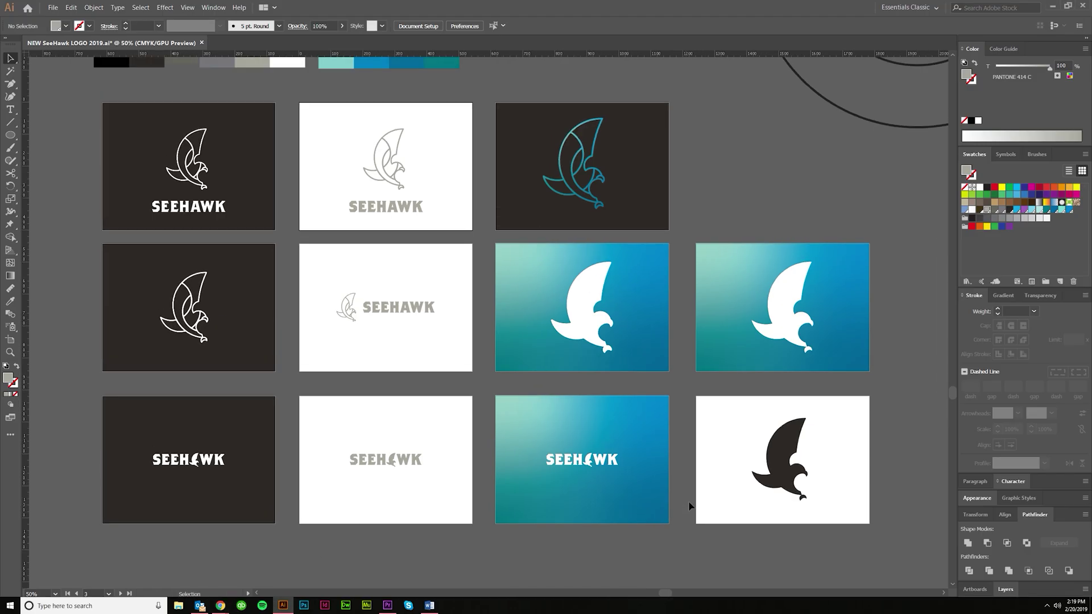
scroll(681, 418, "up", 1)
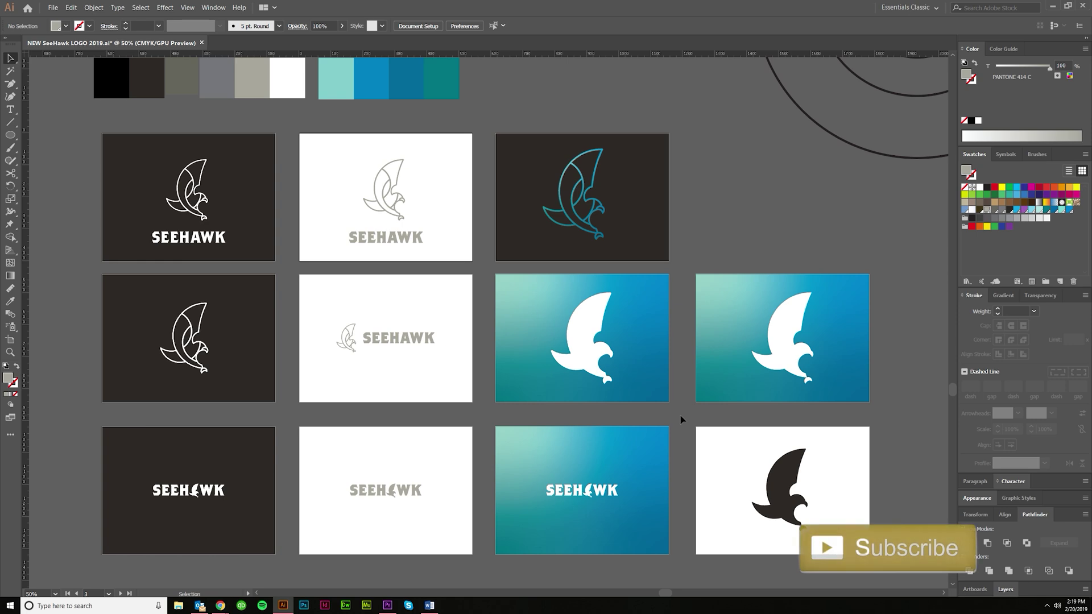